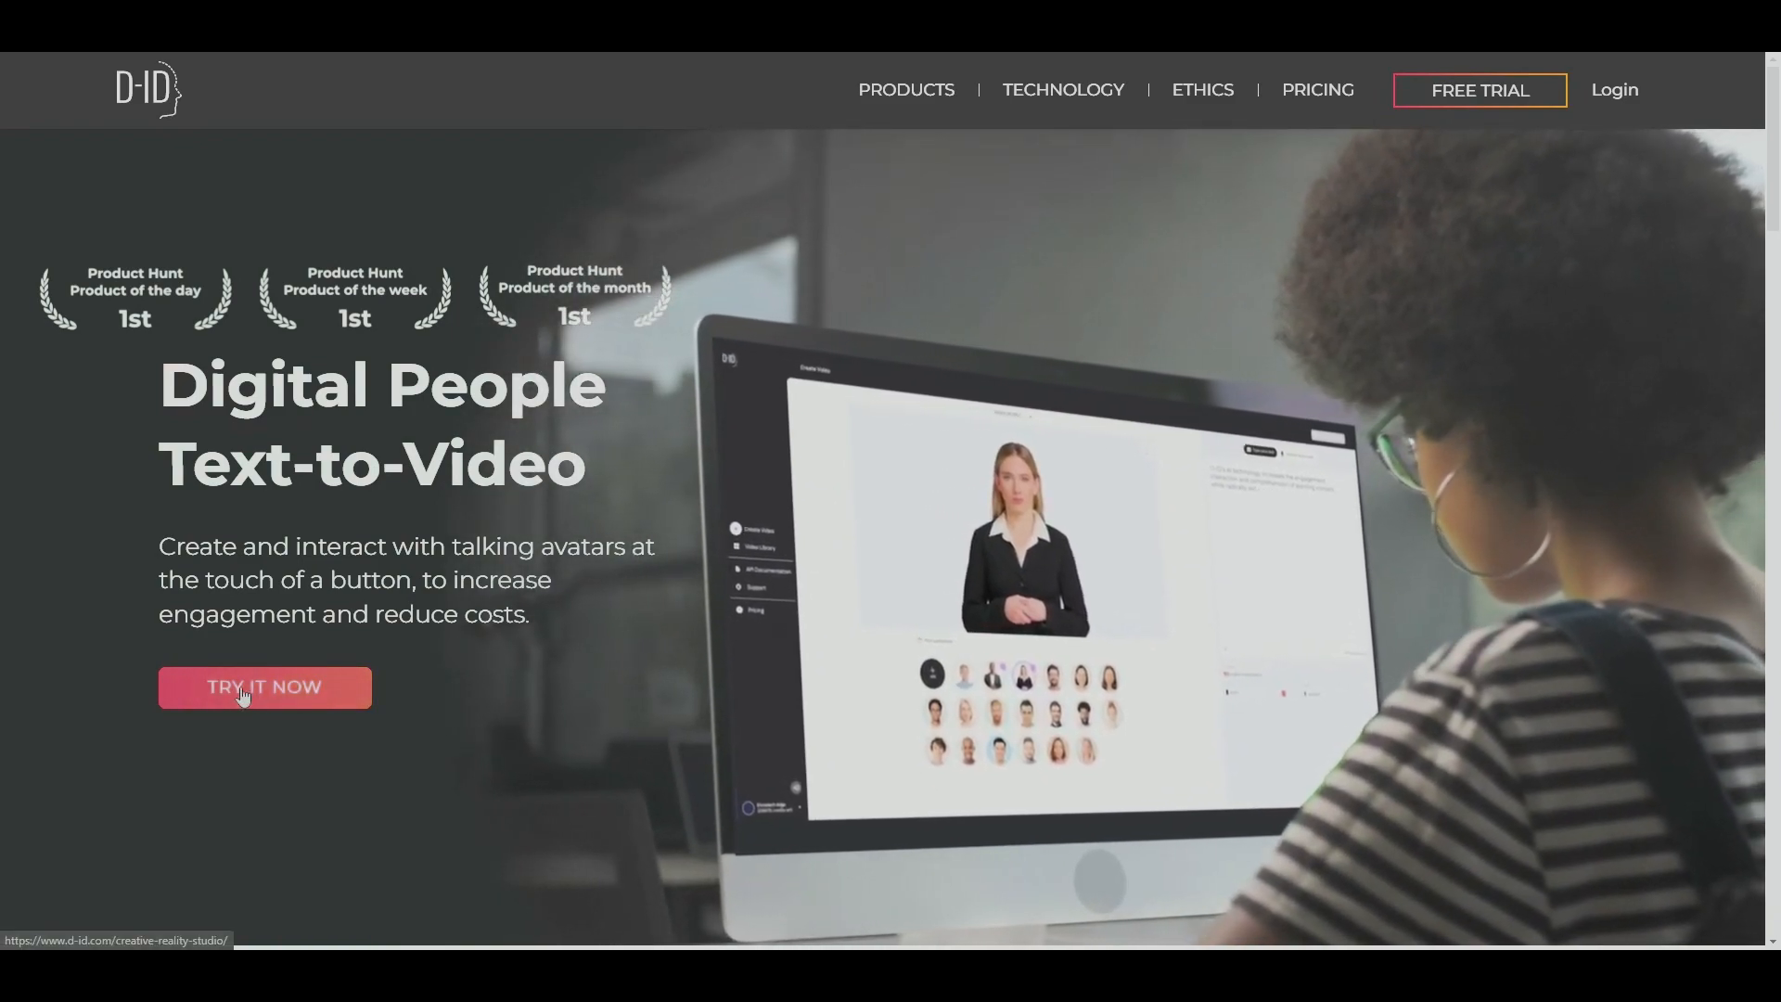
Start a free trial of Creative Reality Studio, accept the terms and sign up with a Google account
left_click(244, 696)
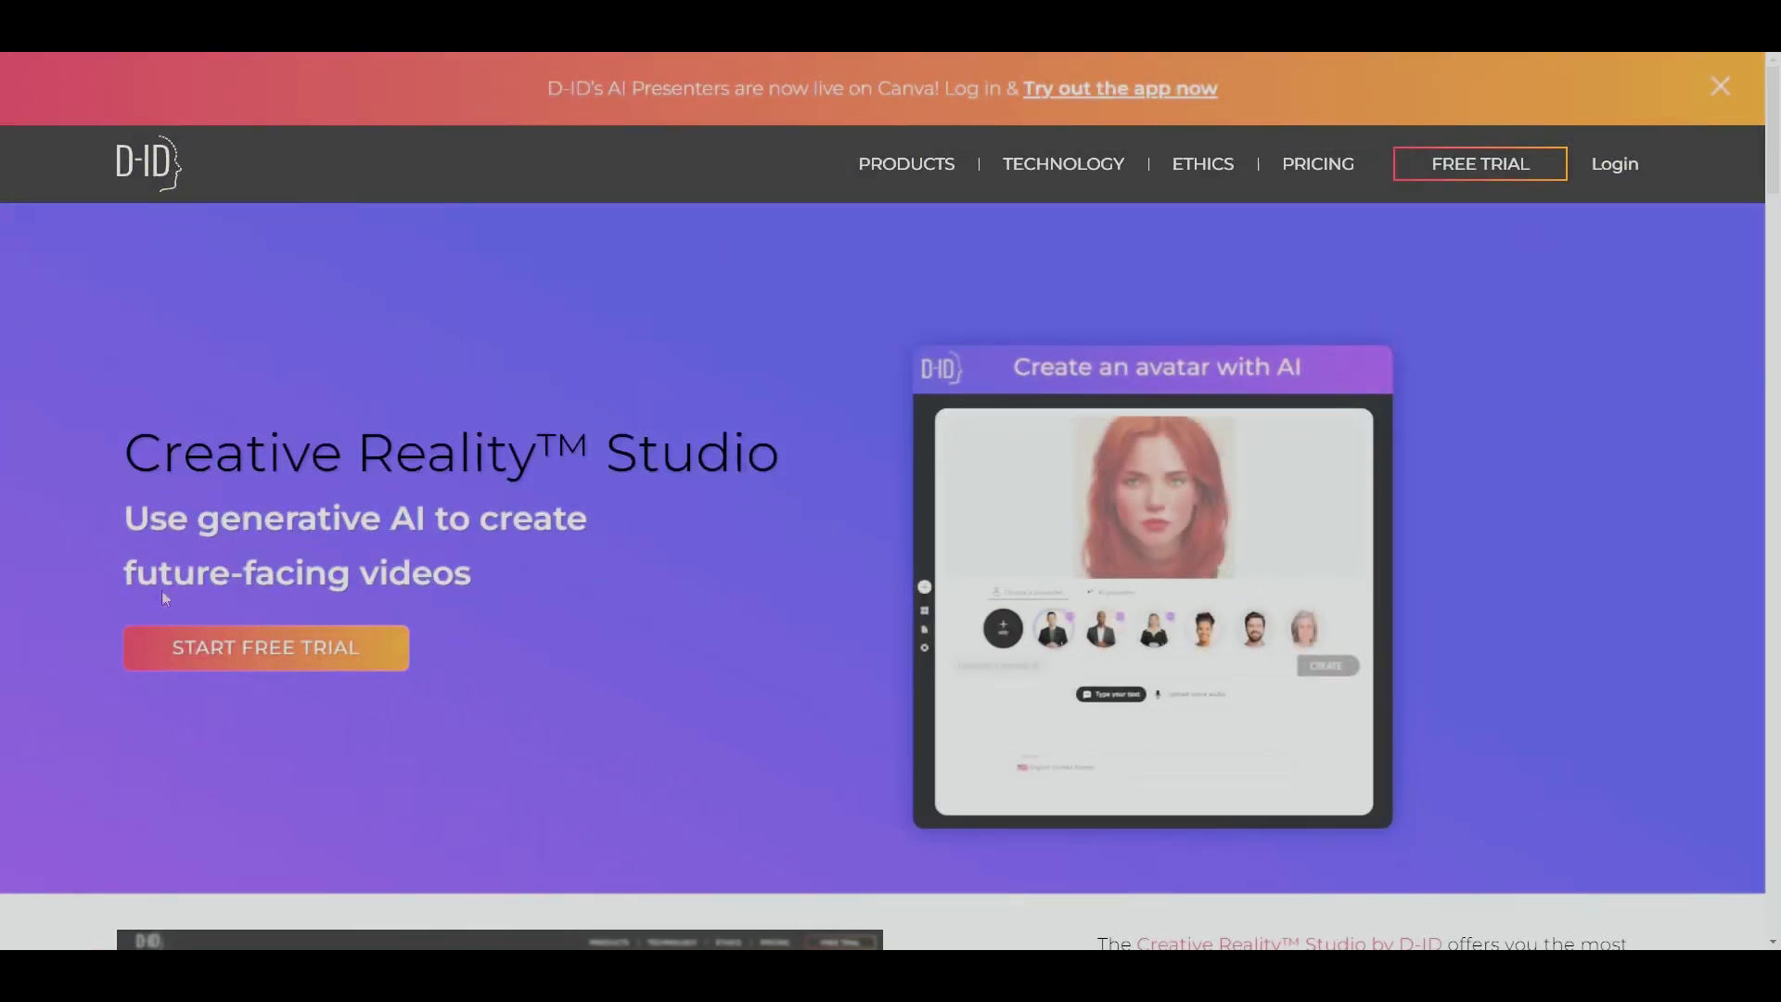
left_click(295, 668)
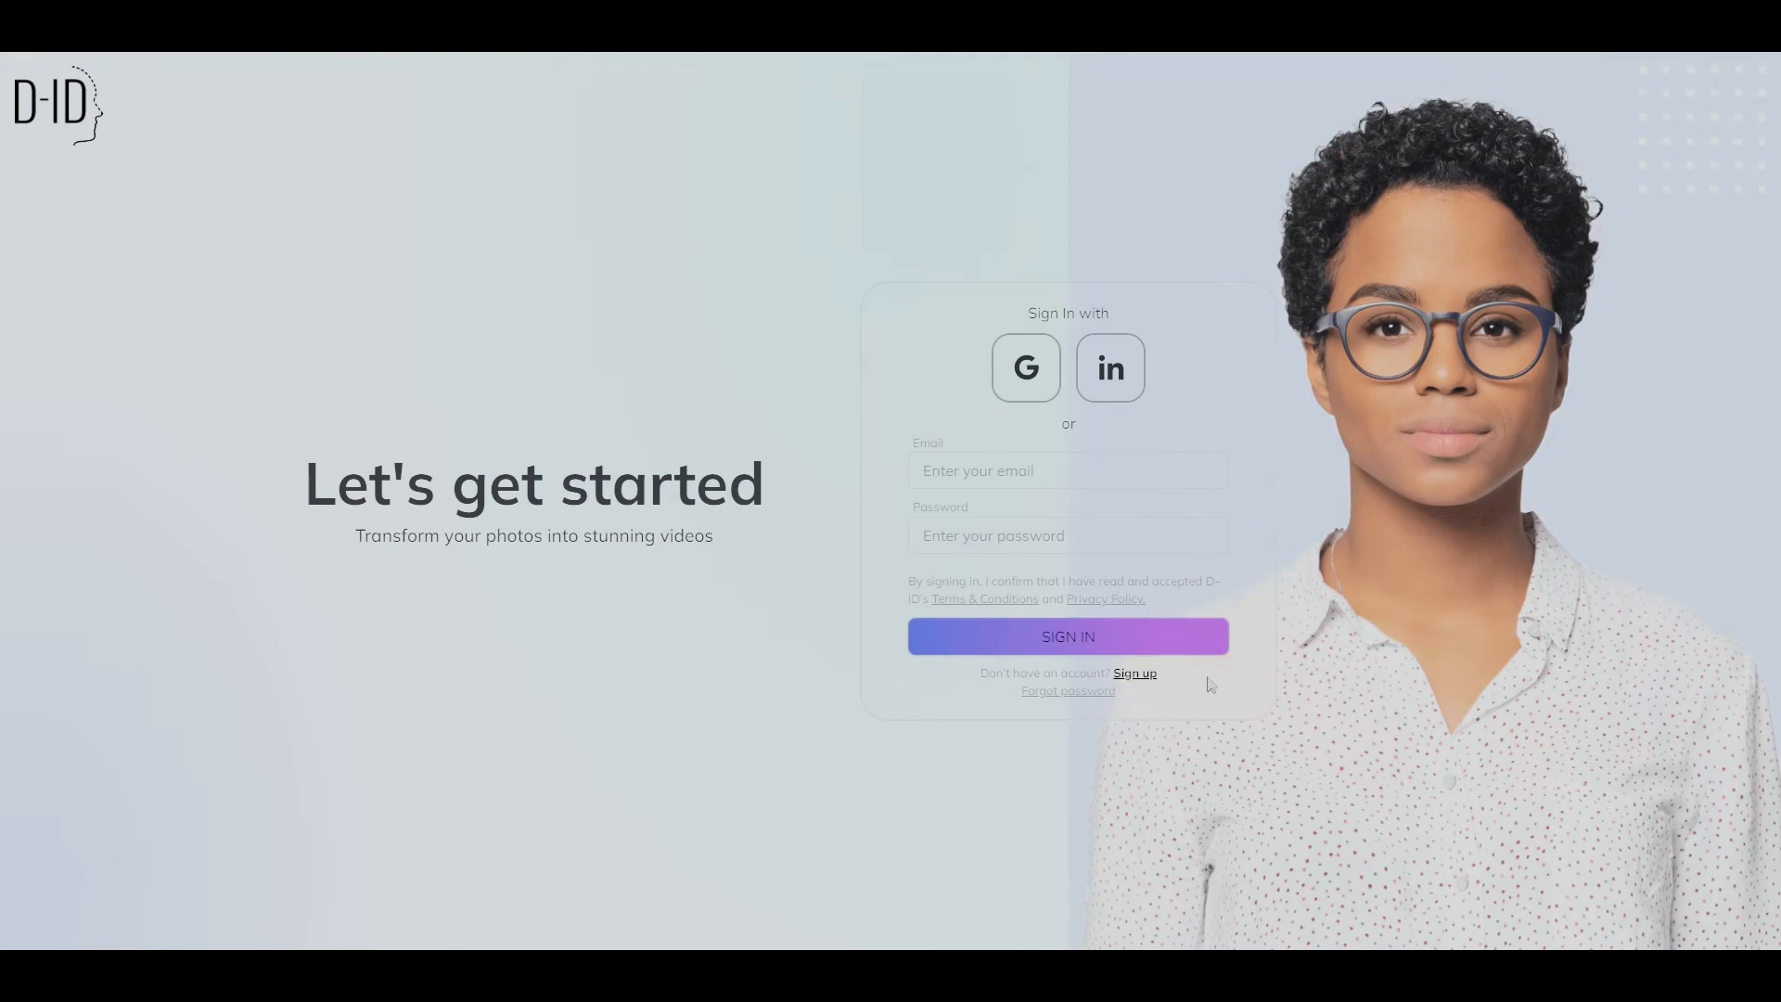
left_click(1135, 675)
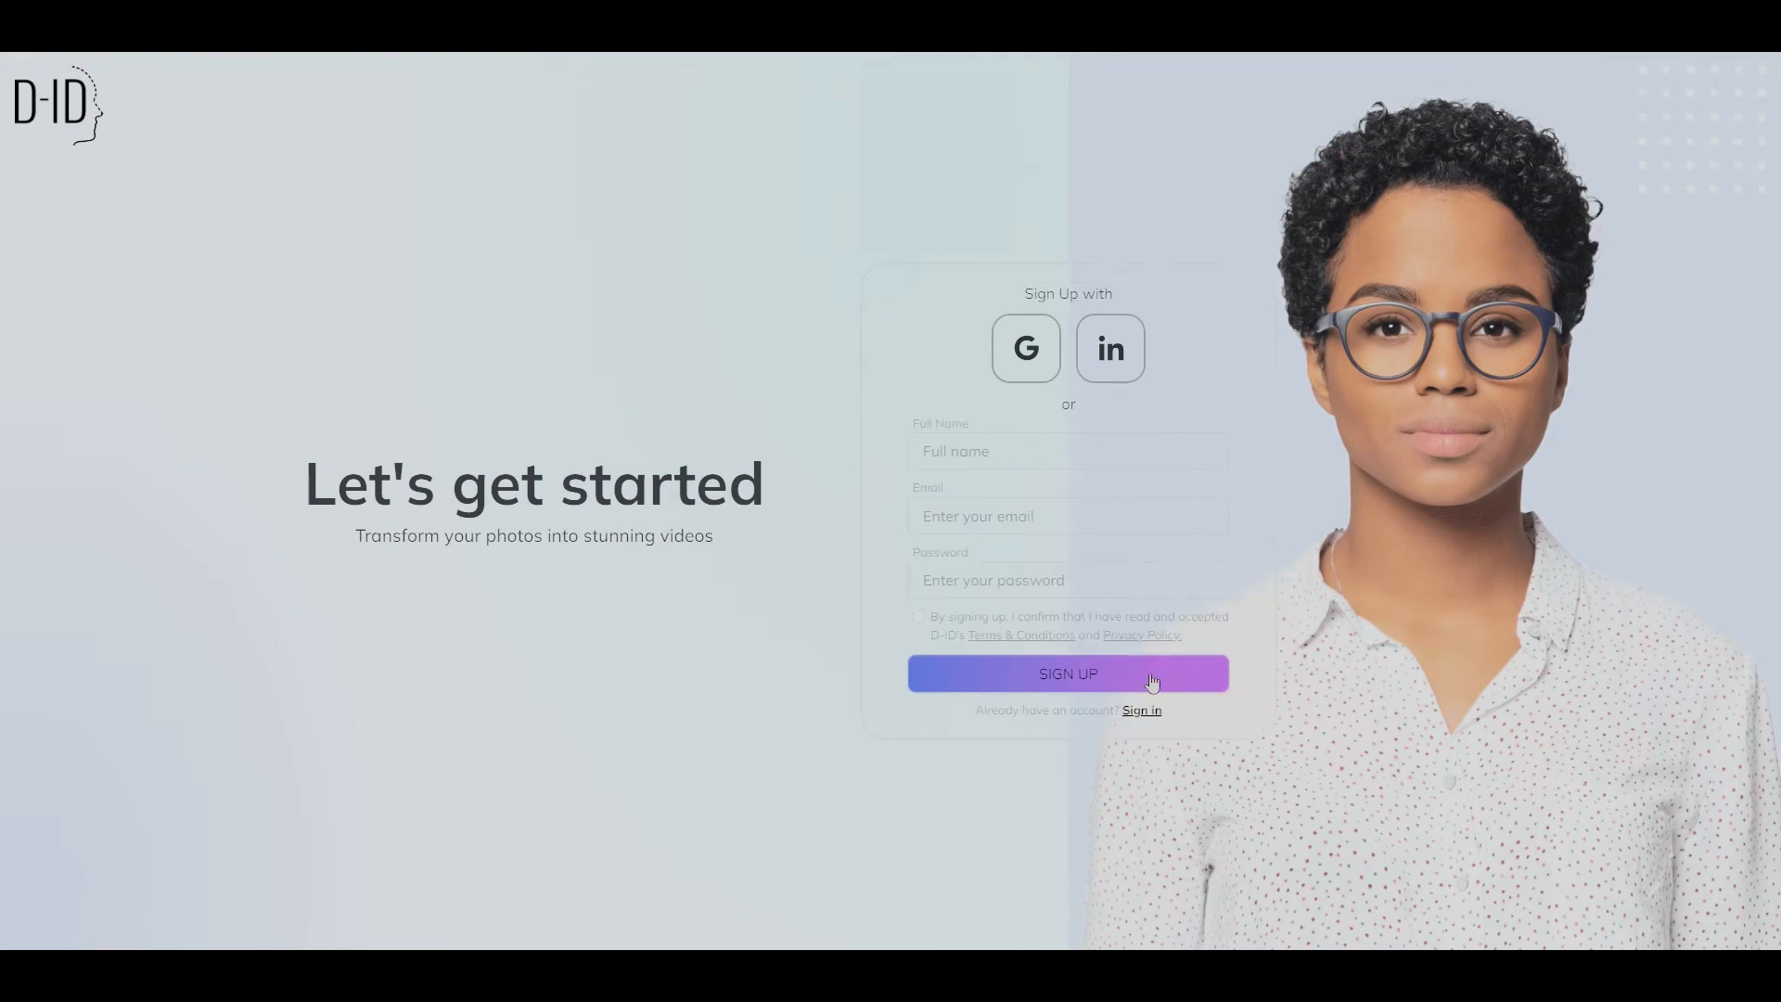
left_click(1042, 338)
left_click(918, 616)
left_click(1049, 329)
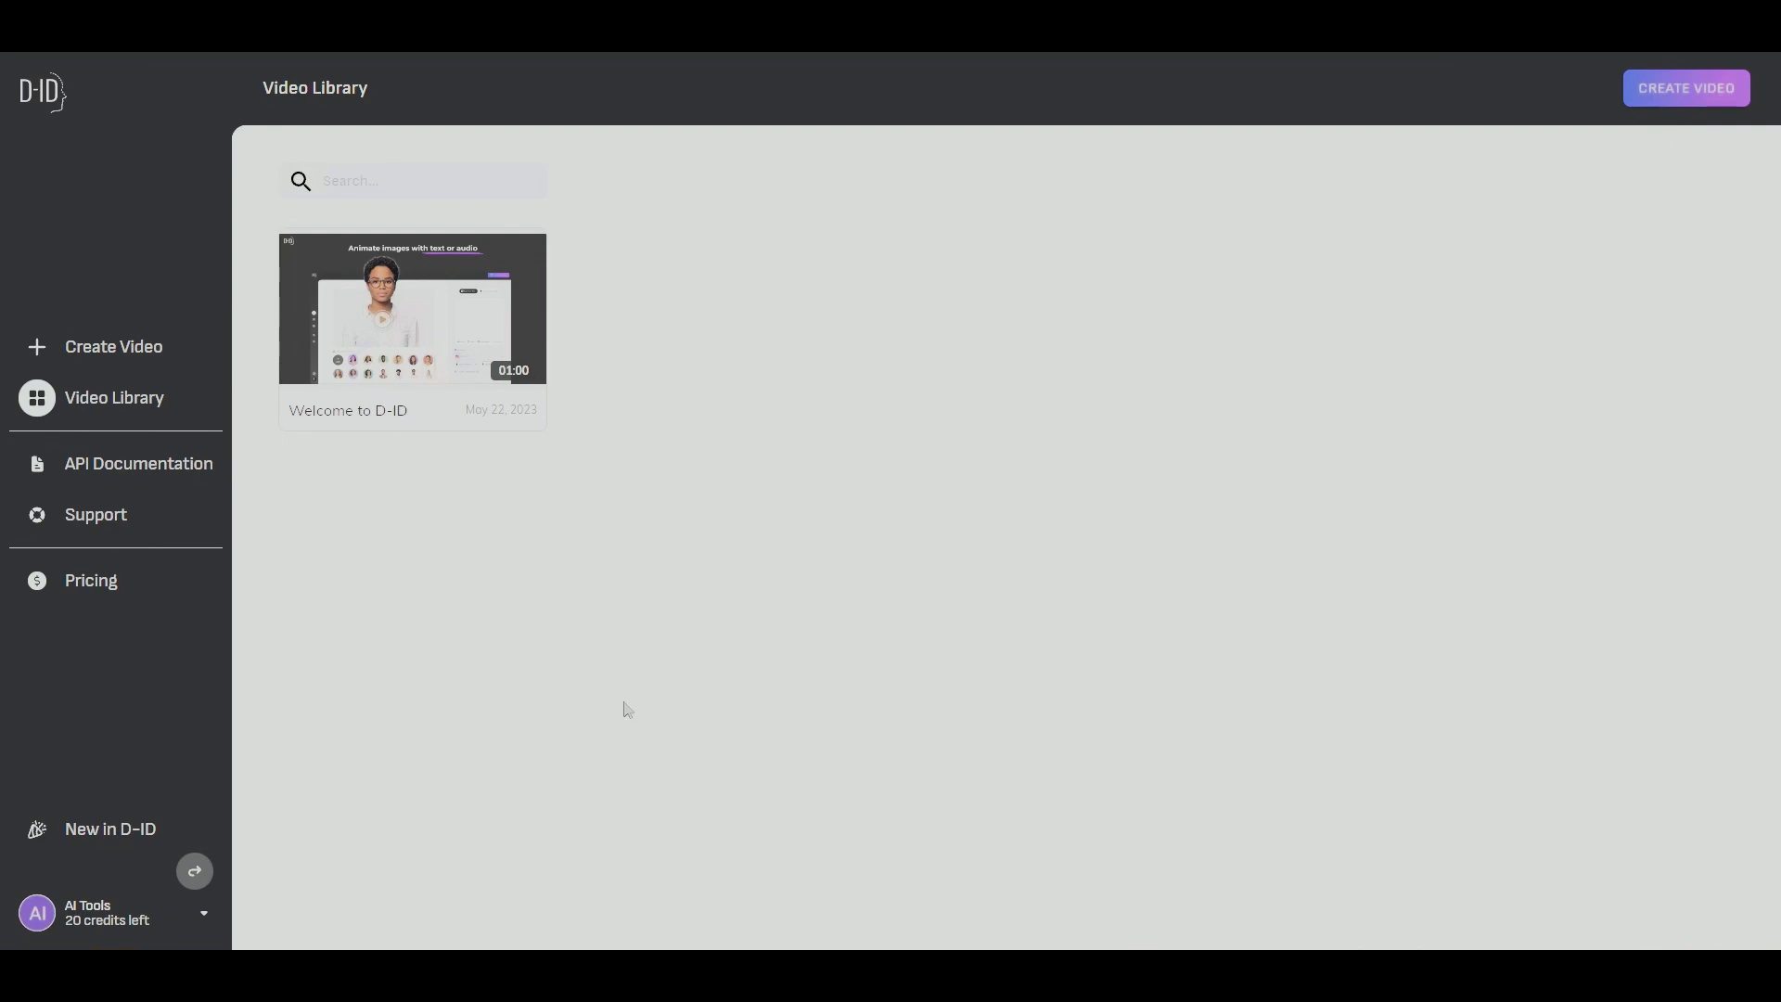
Start a new video and try the HQ presenters in suits, selecting the dark-haired man in the black jacket
left_click(56, 351)
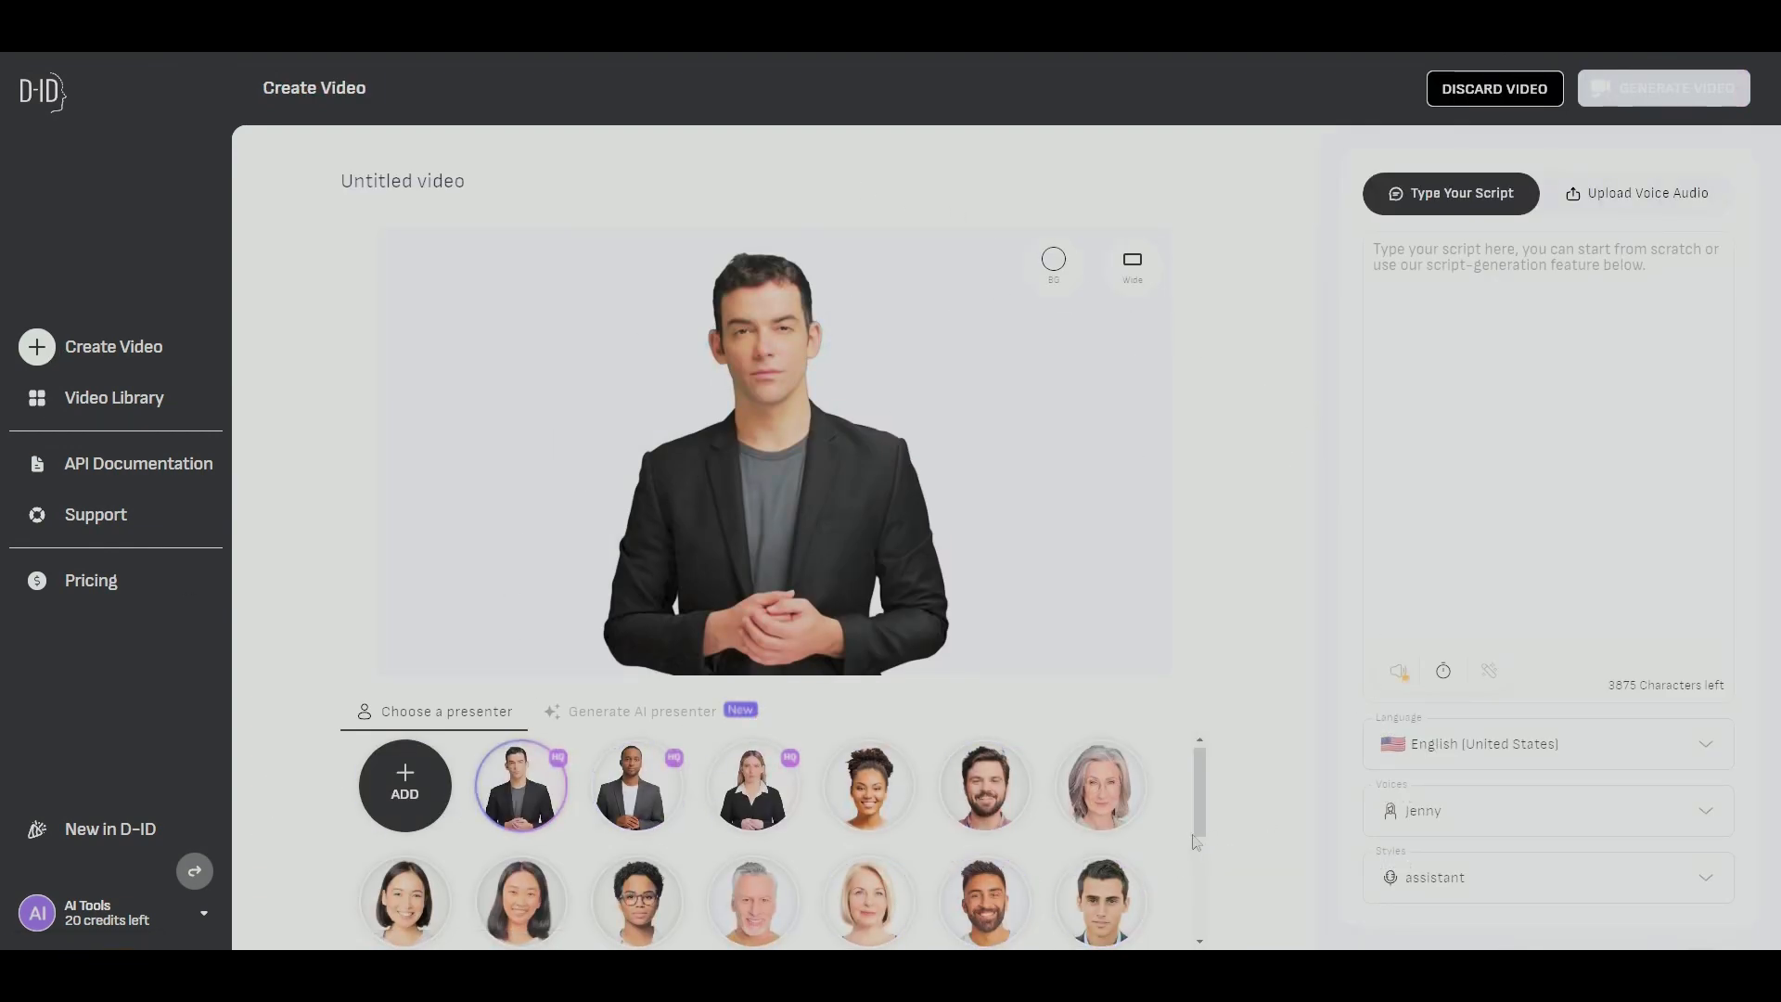
scroll(1167, 911, "down", 3)
scroll(1093, 848, "up", 3)
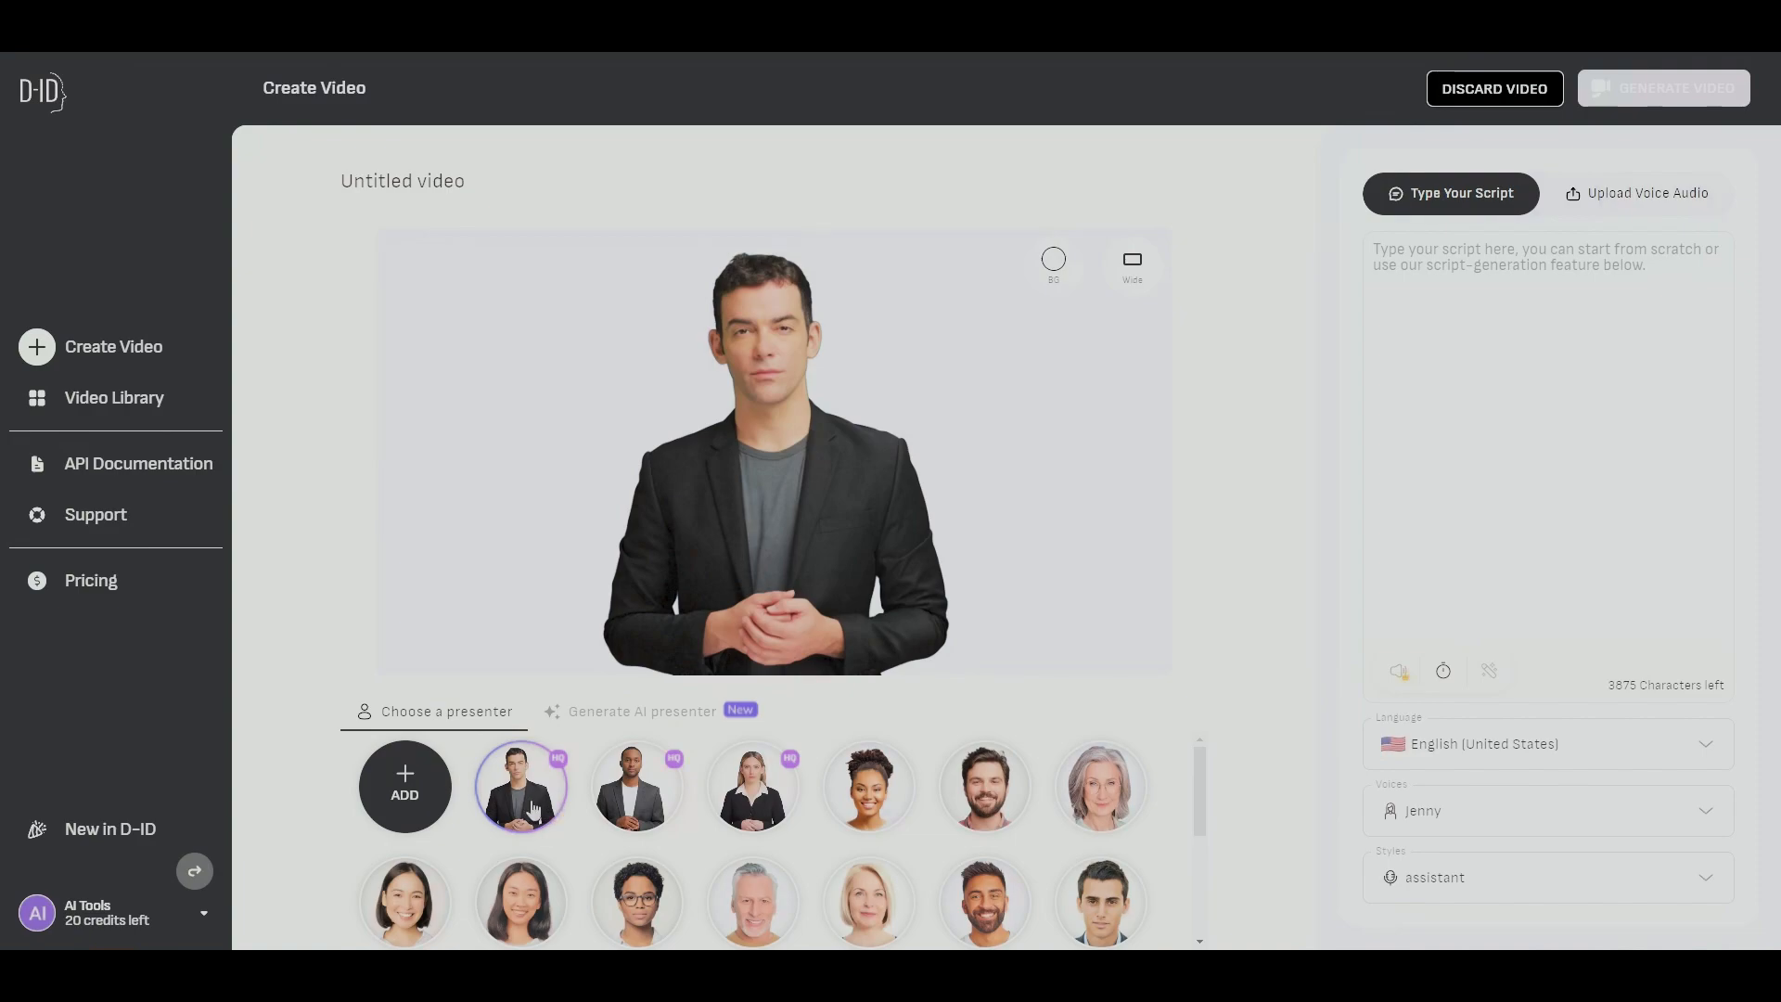
left_click(653, 795)
left_click(756, 790)
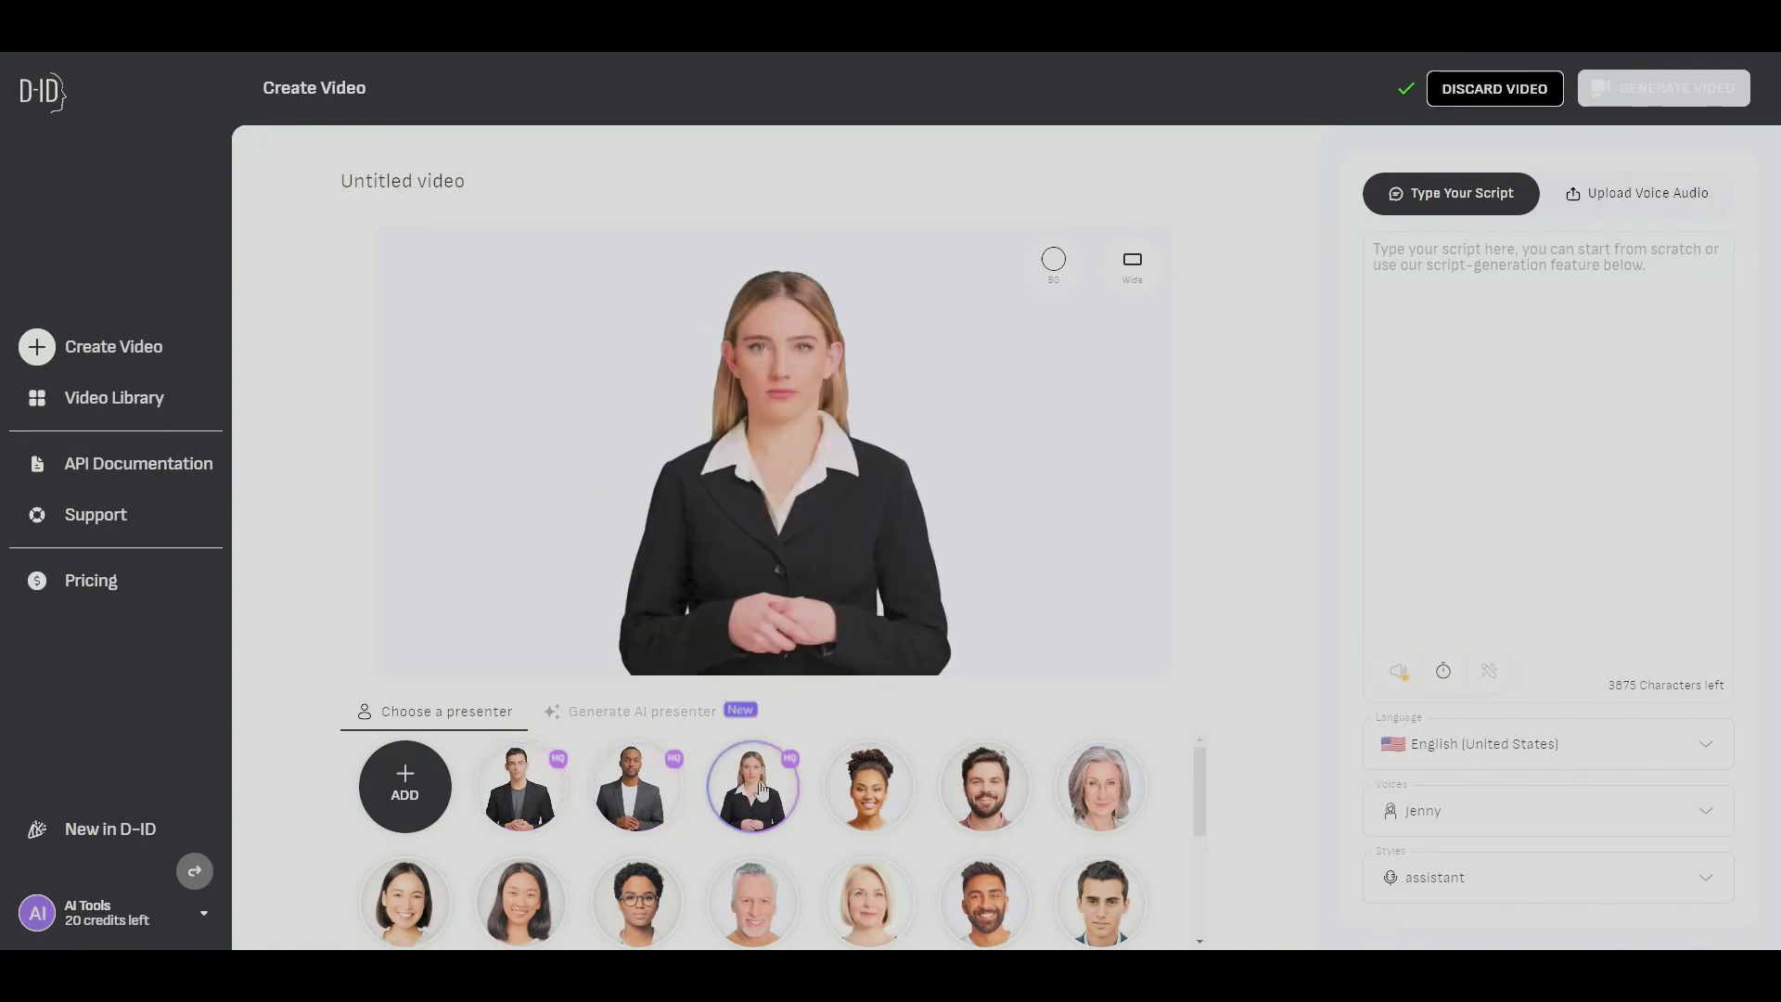
left_click(509, 796)
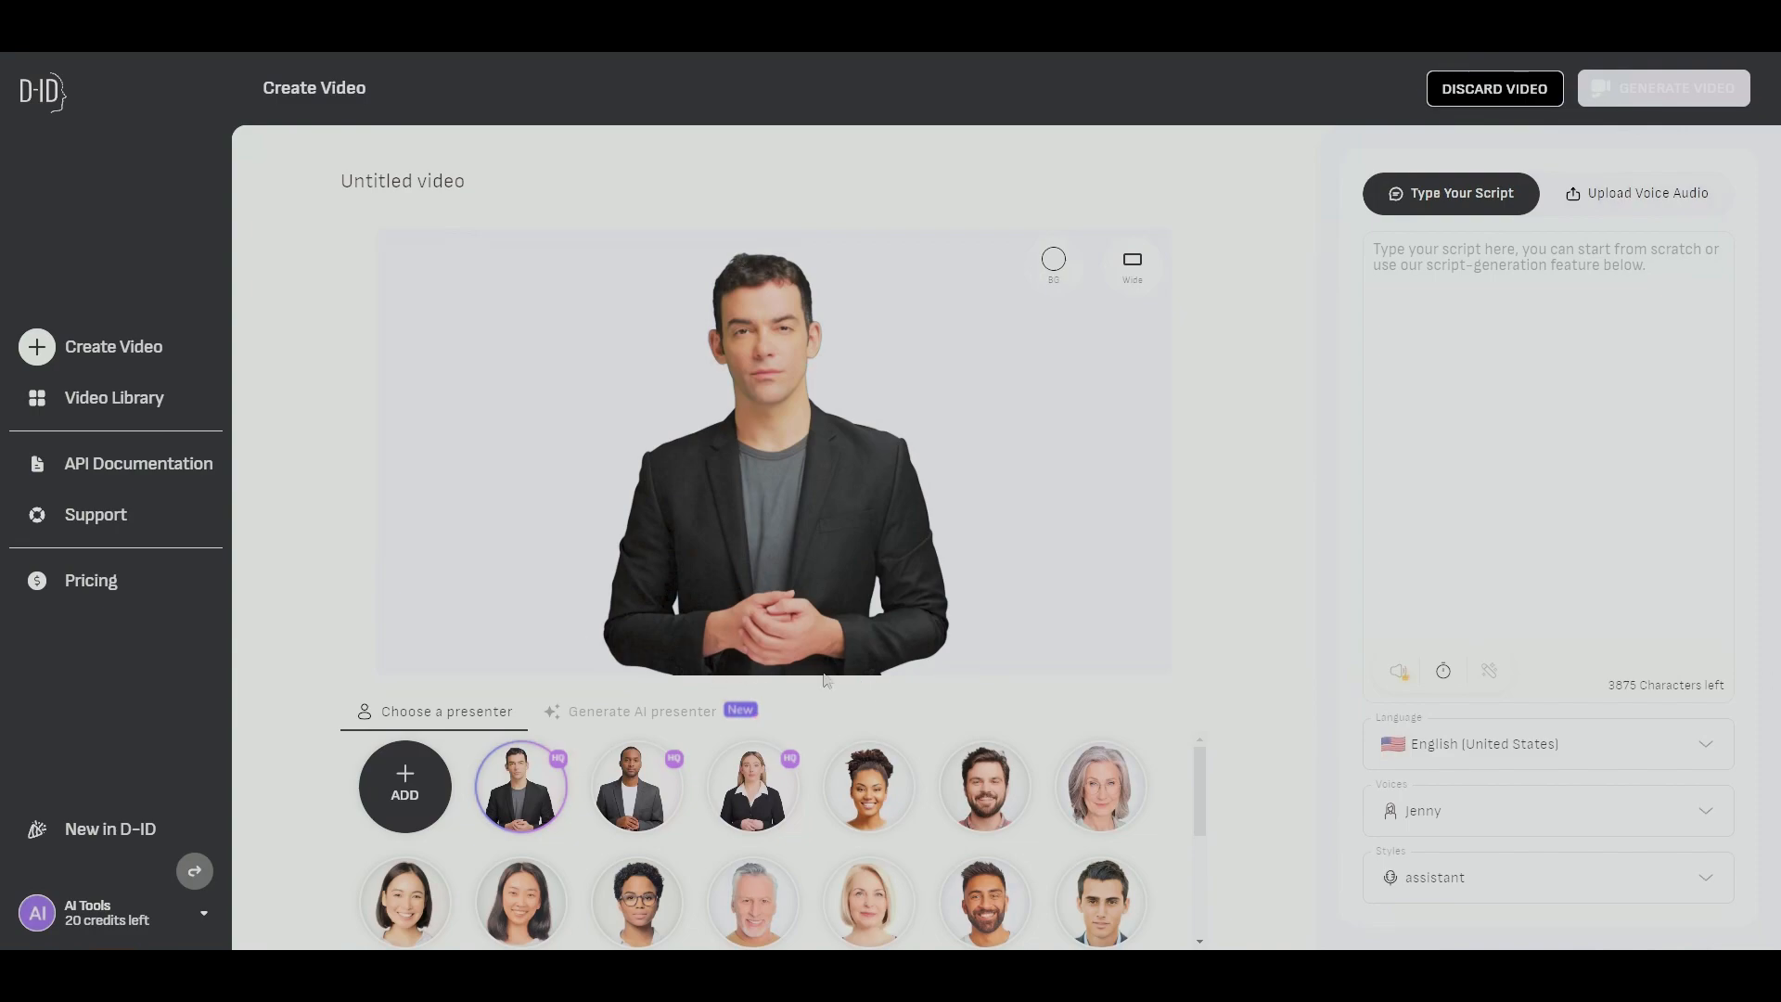
Preview several of the standard stock presenters, ending with the grey-haired bearded man
left_click(852, 804)
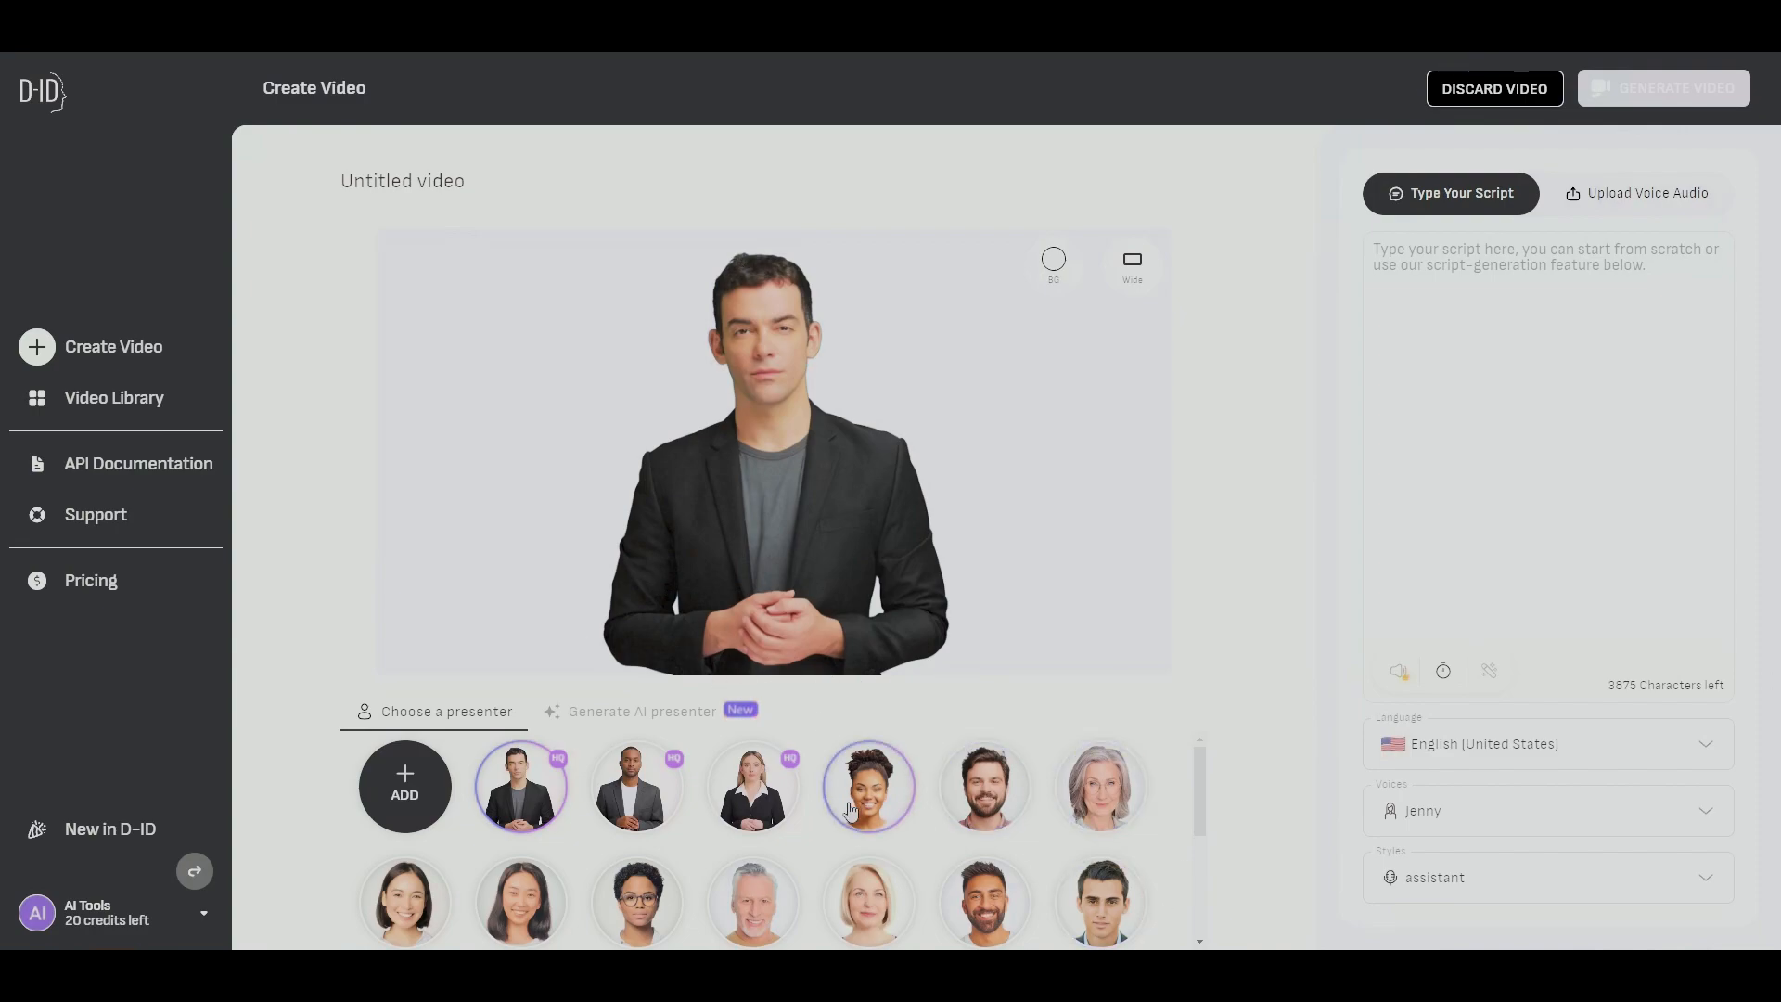
left_click(1002, 807)
left_click(1099, 798)
scroll(398, 816, "down", 1)
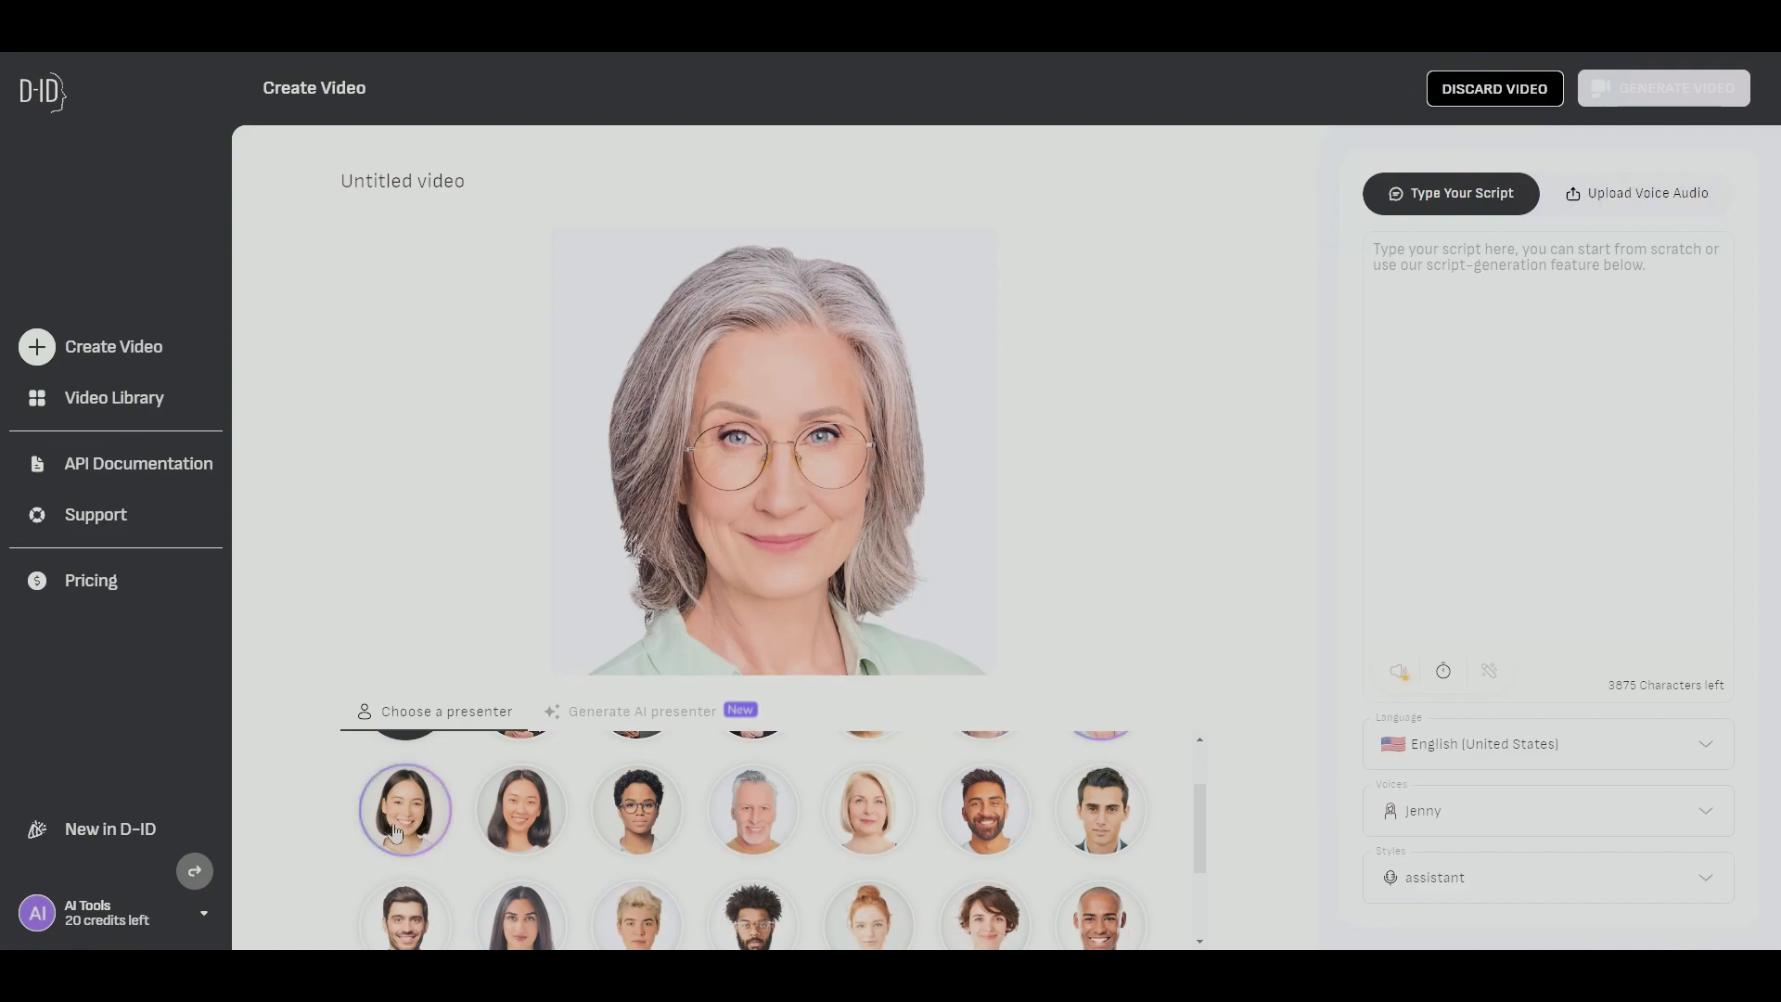
left_click(520, 821)
left_click(640, 821)
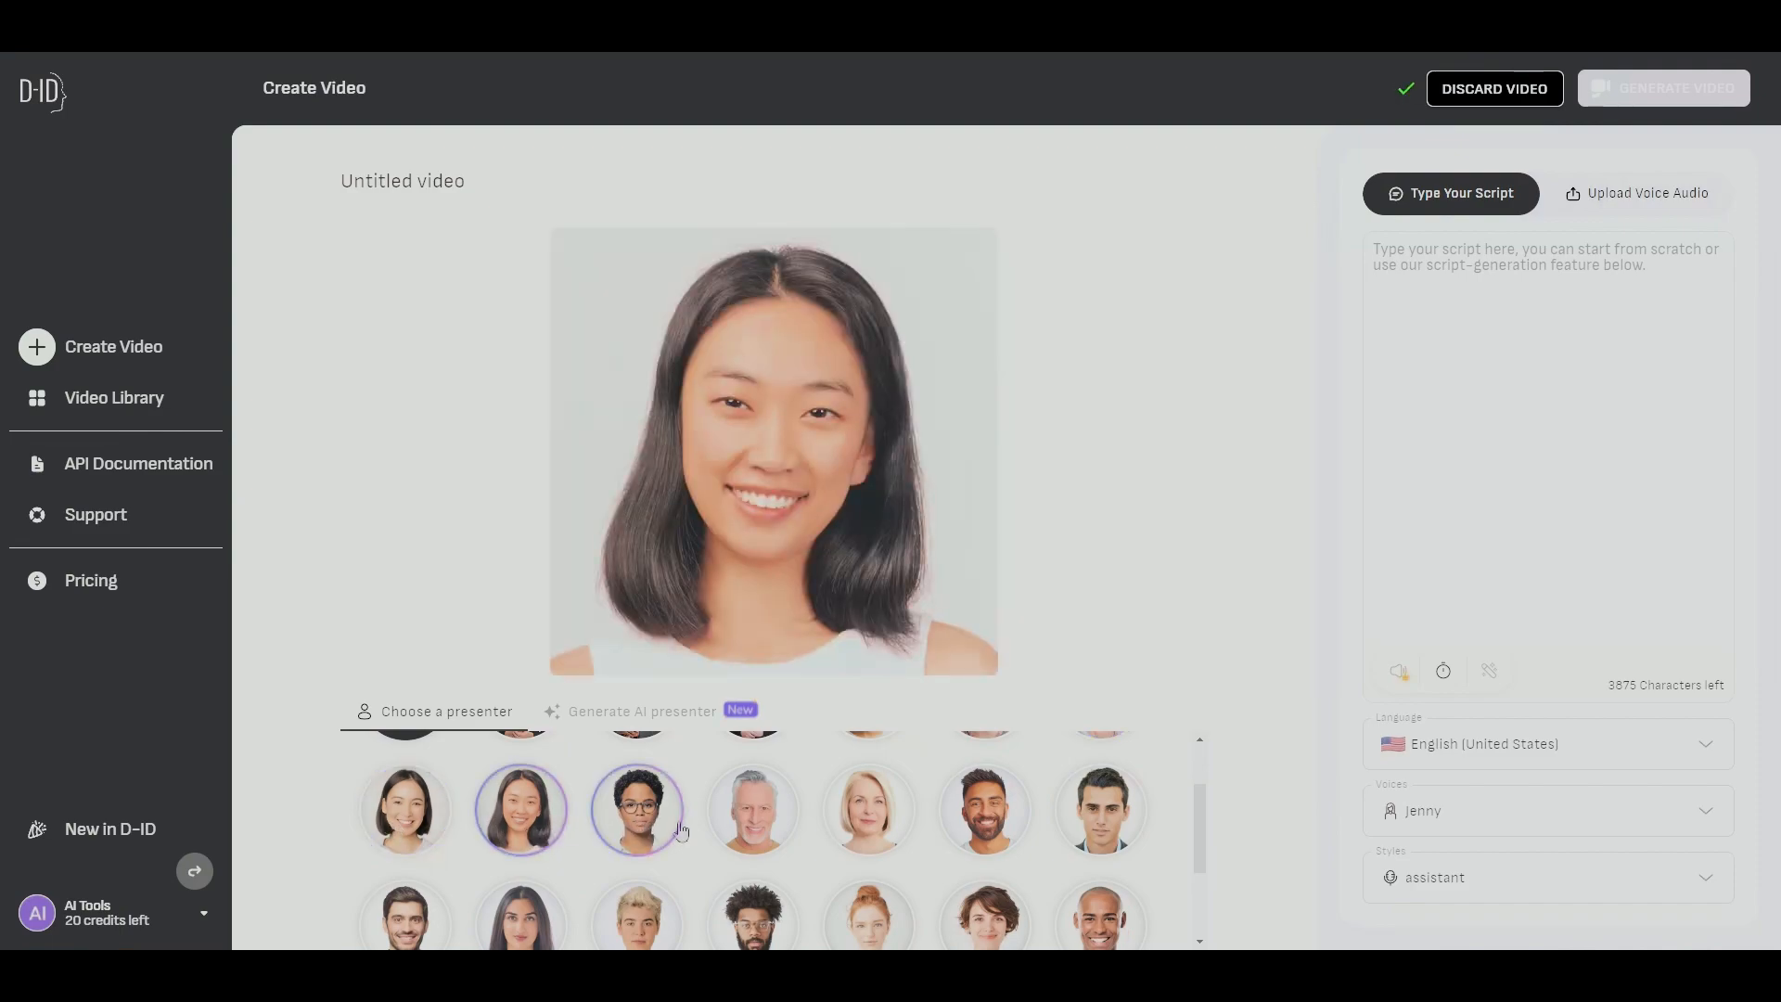
left_click(785, 822)
left_click(787, 822)
scroll(1039, 851, "down", 2)
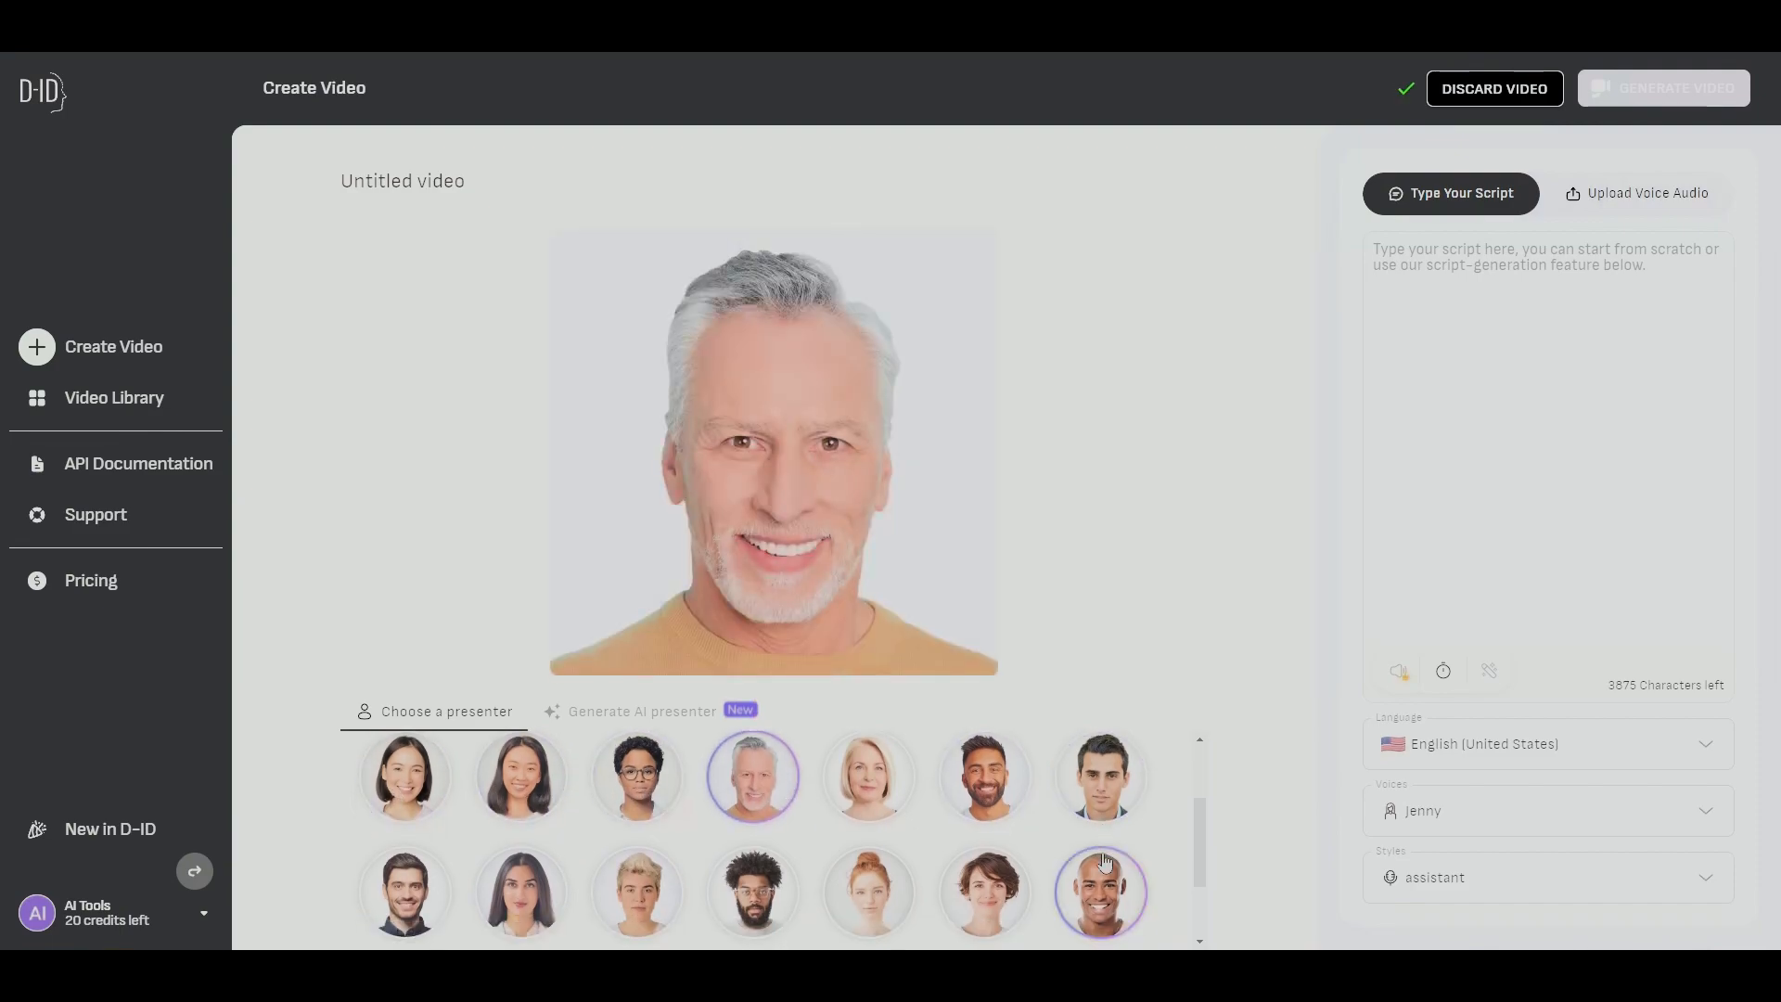
scroll(1071, 898, "up", 3)
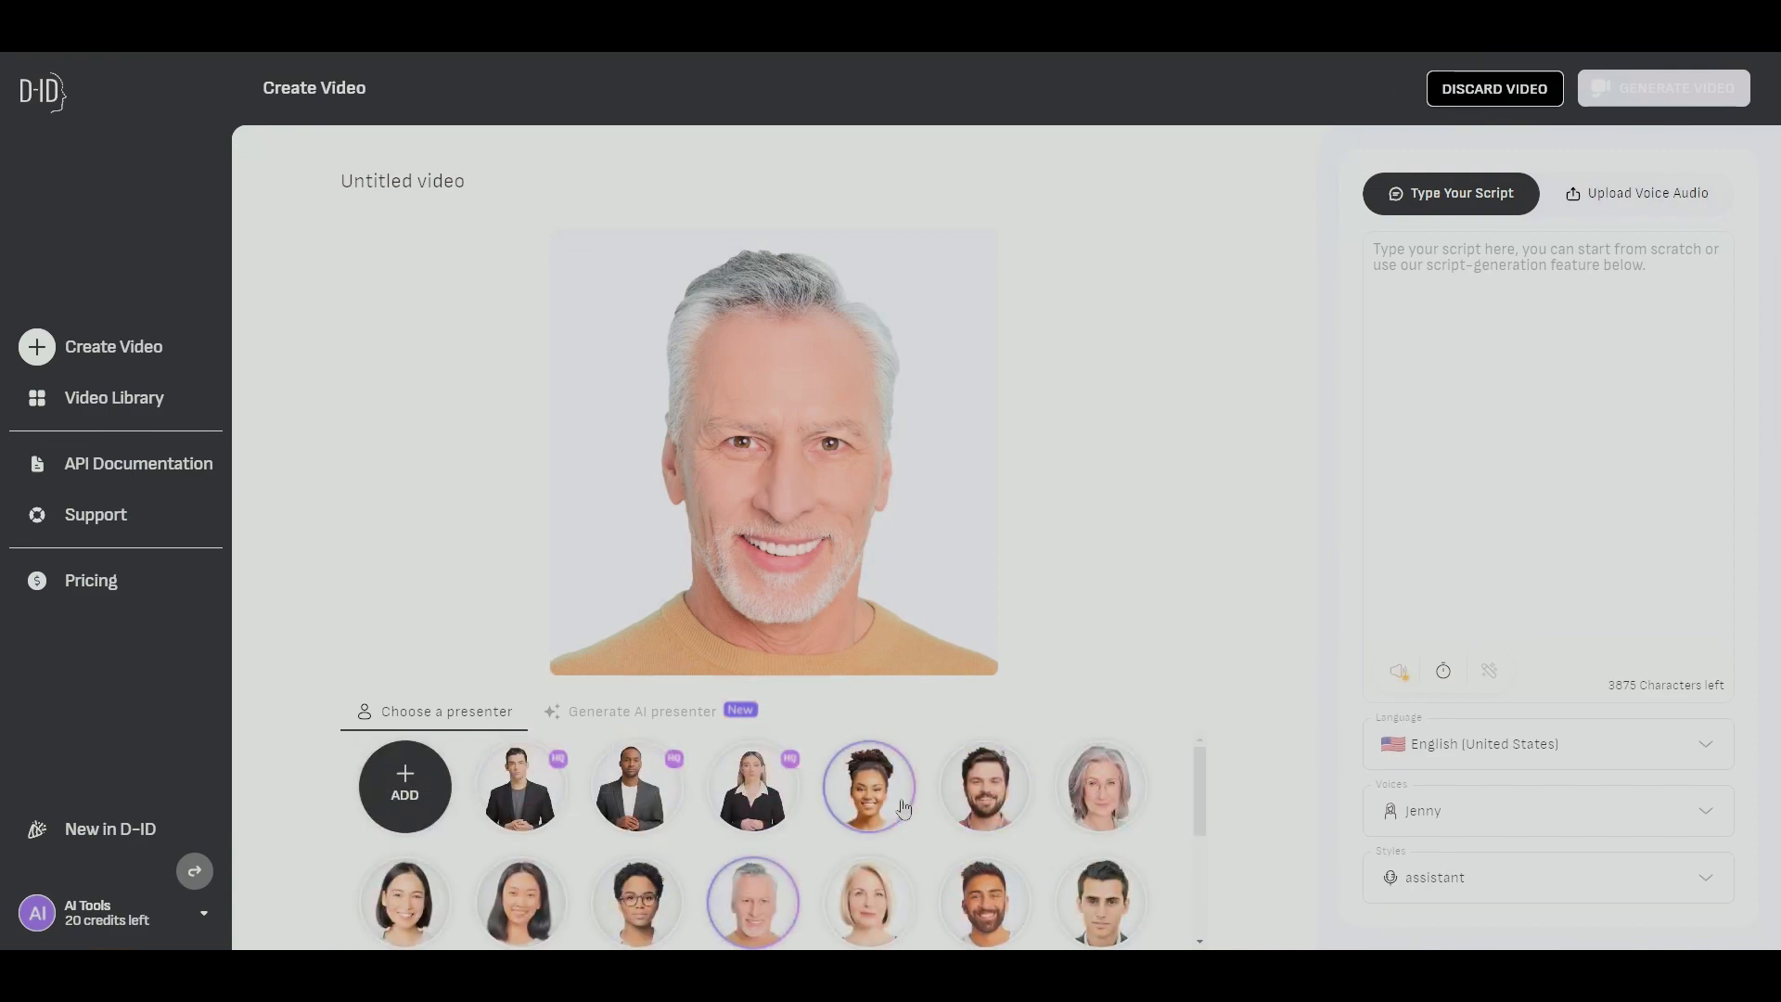
Switch to AI-generated presenters and preview the ready-made portraits, ending with the red-haired woman
left_click(661, 721)
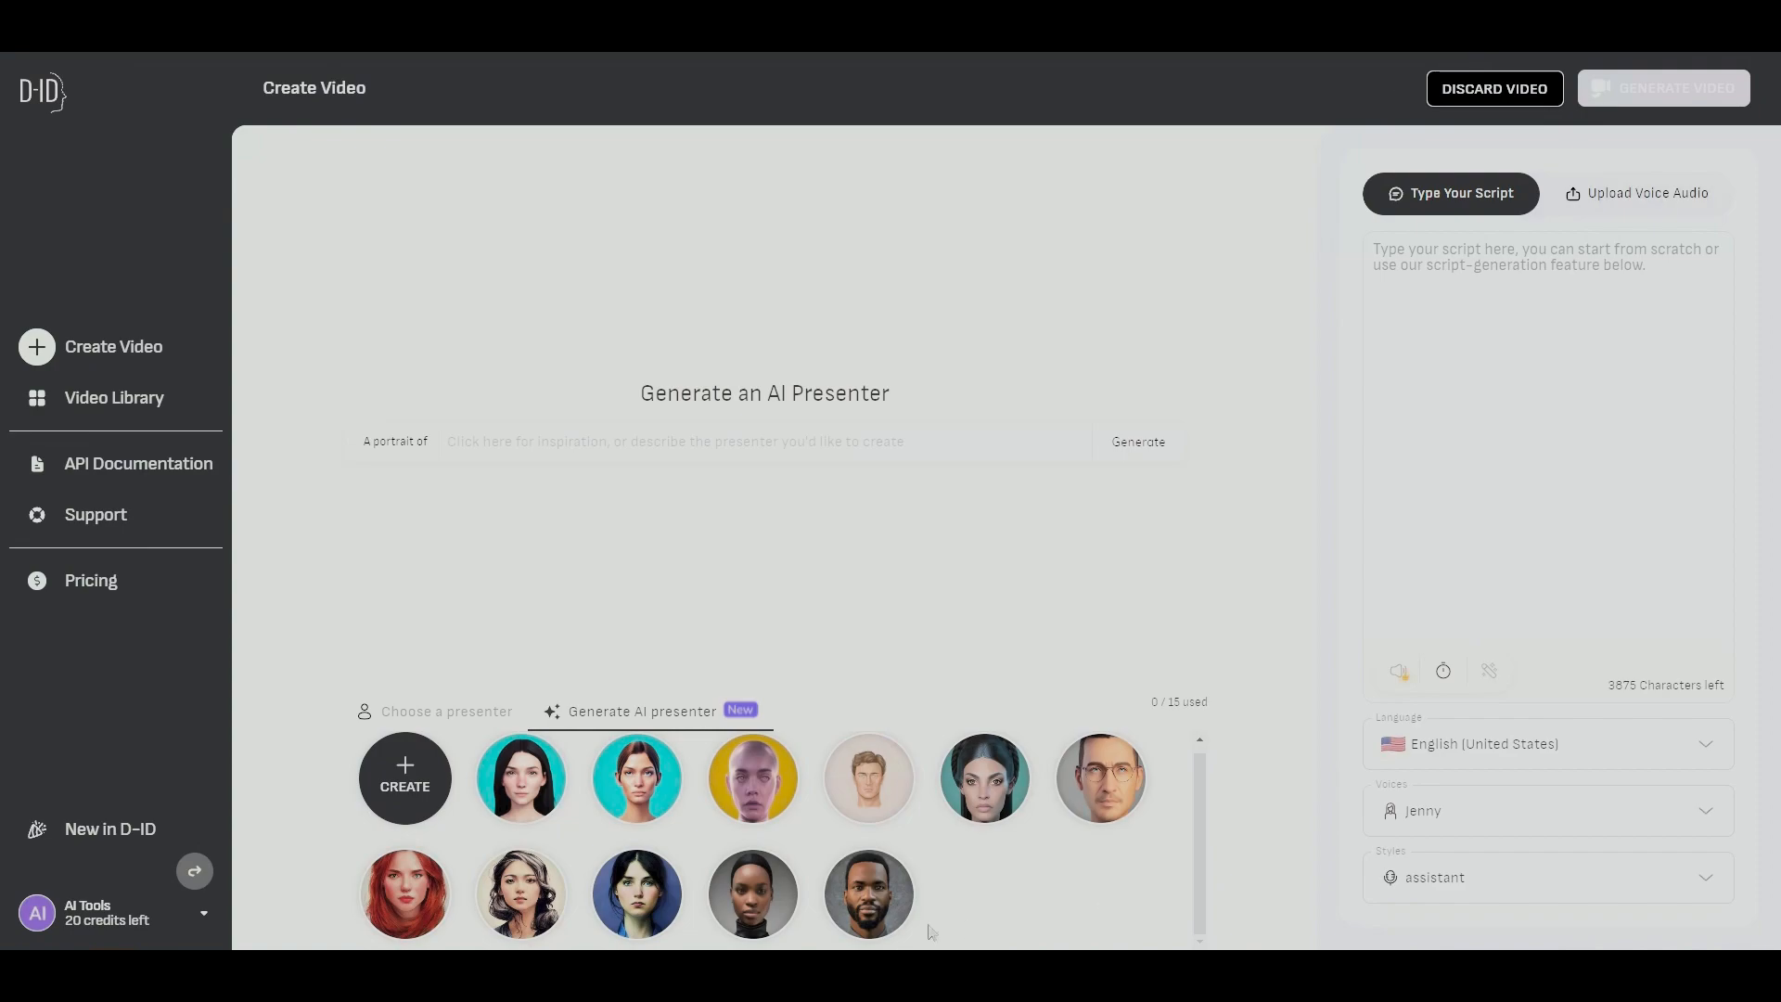
left_click(521, 779)
left_click(636, 779)
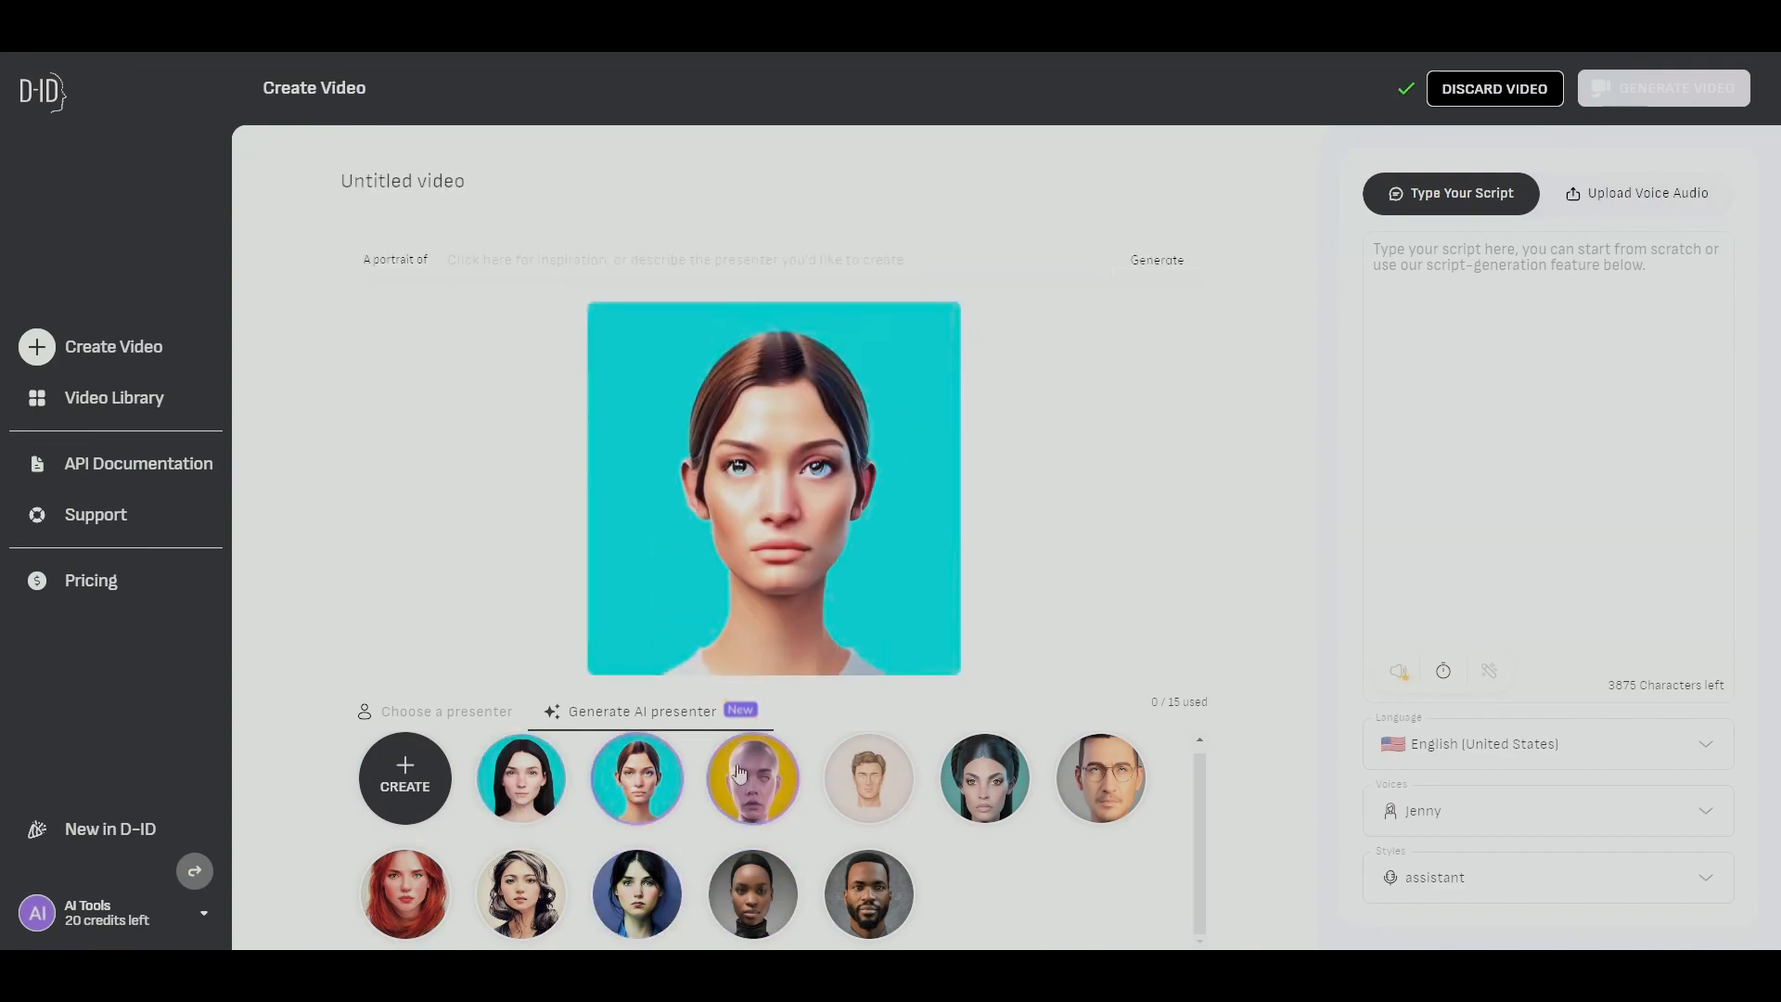
left_click(741, 775)
left_click(870, 779)
left_click(986, 779)
left_click(1101, 779)
left_click(637, 898)
left_click(869, 898)
left_click(753, 898)
left_click(404, 909)
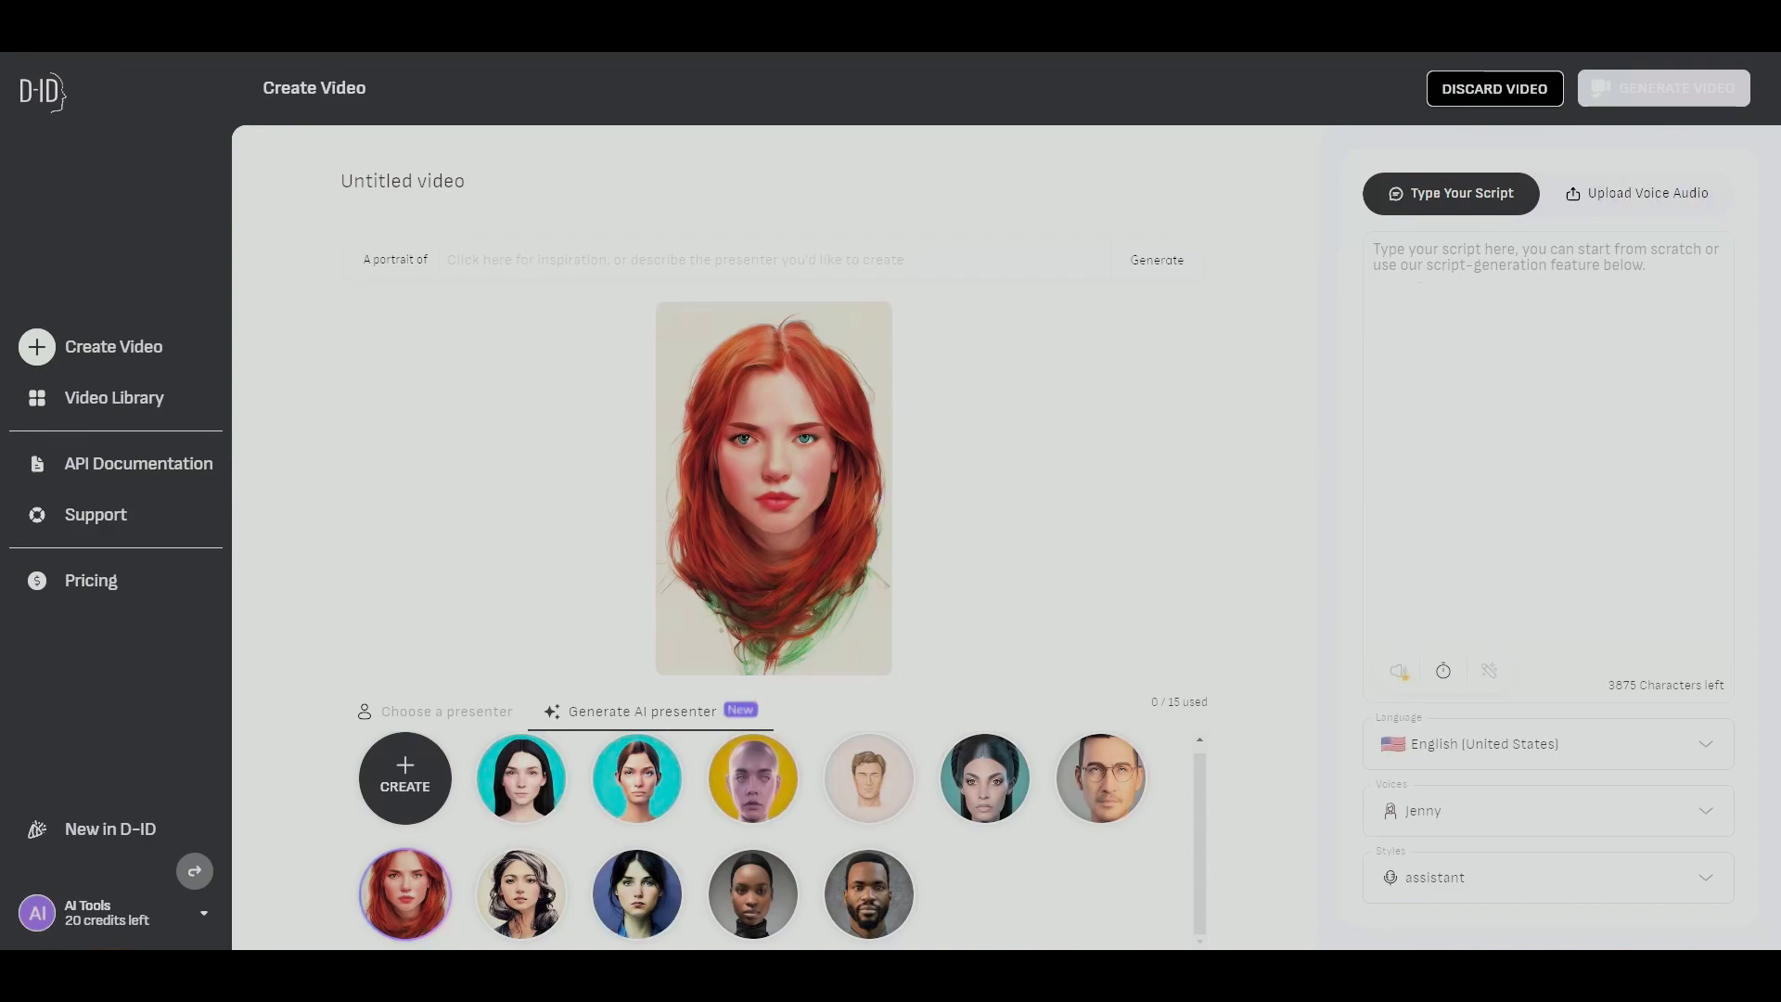
Generate AI presenter portraits from the prompt "a warrior with golden armour and helmet with tribal tattoos on forehead"
left_click(535, 442)
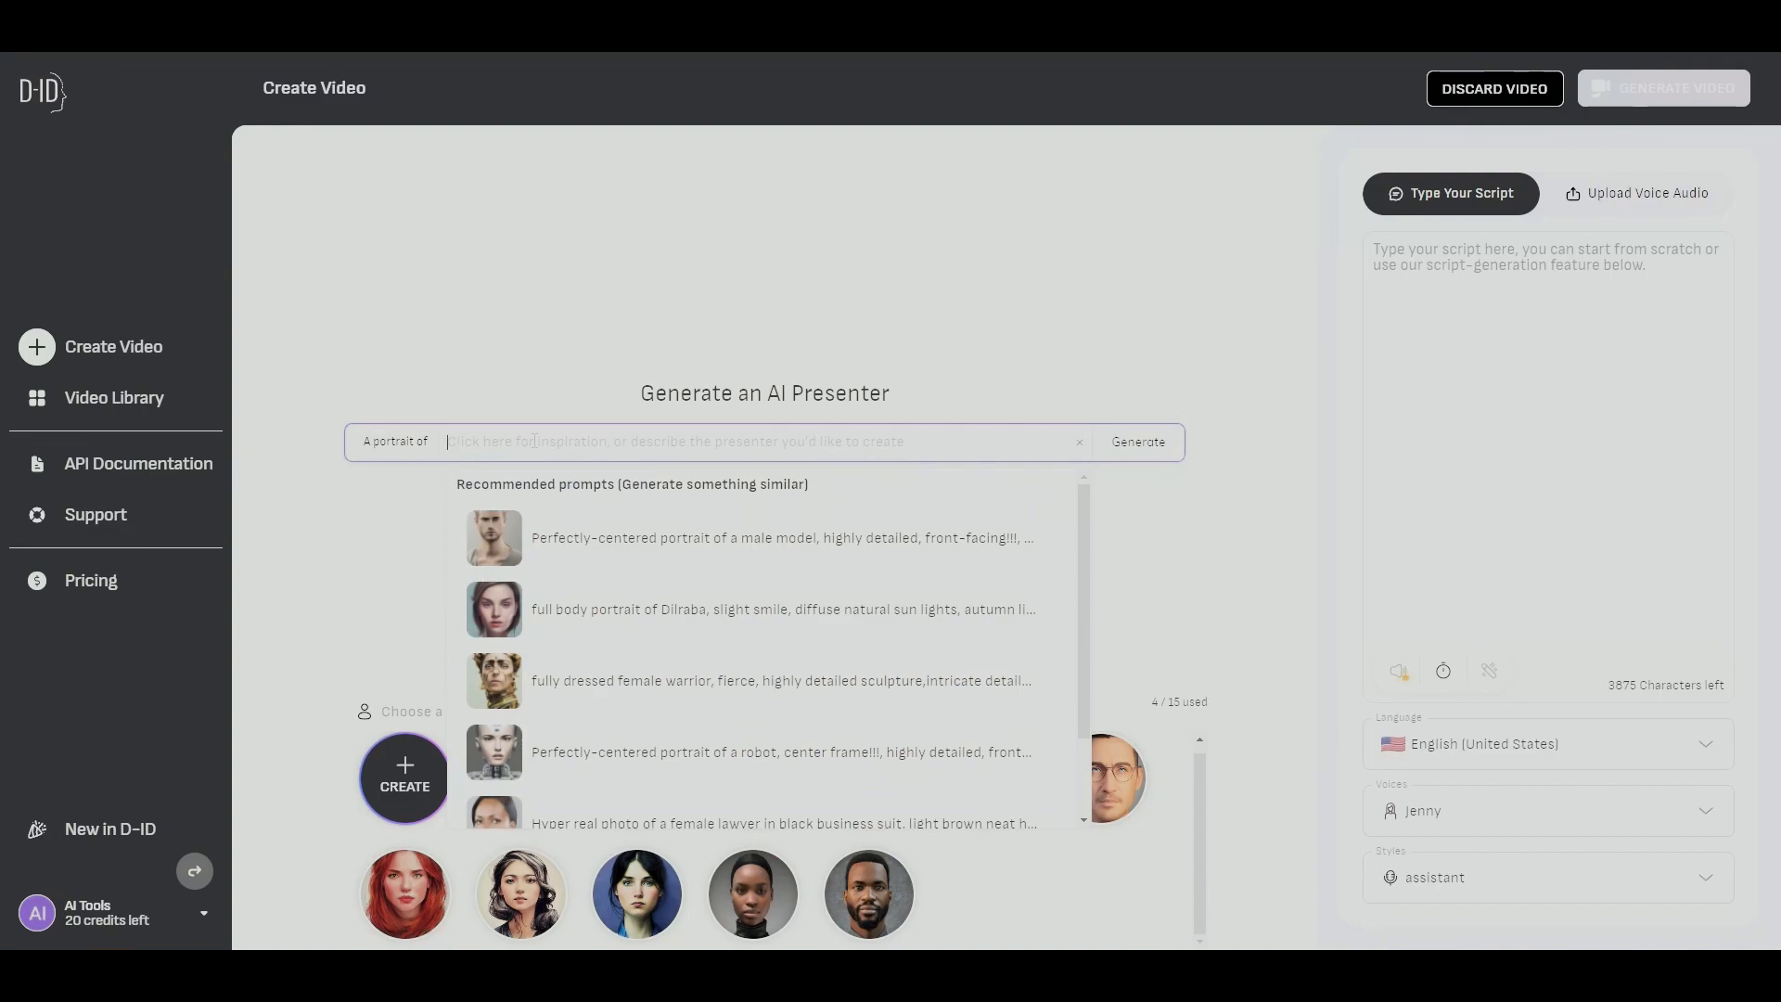
type("a warrior with go")
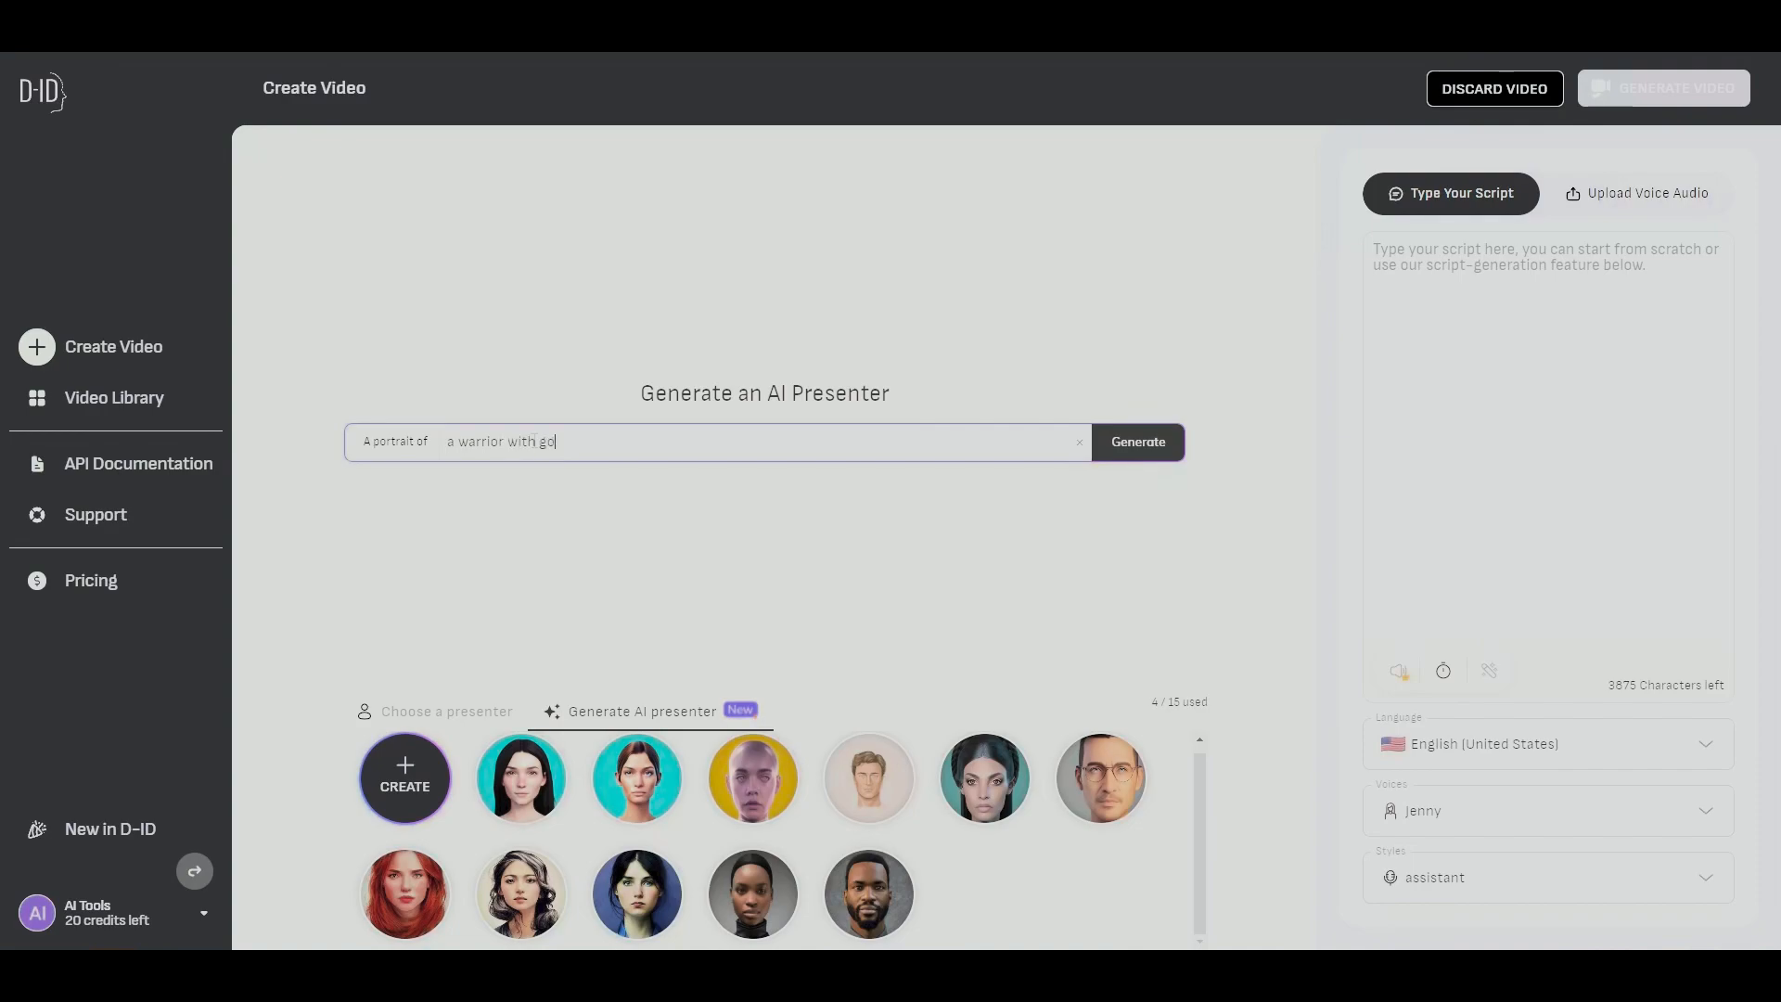
type("lden armour and helmet with tribal tattoos on forehead")
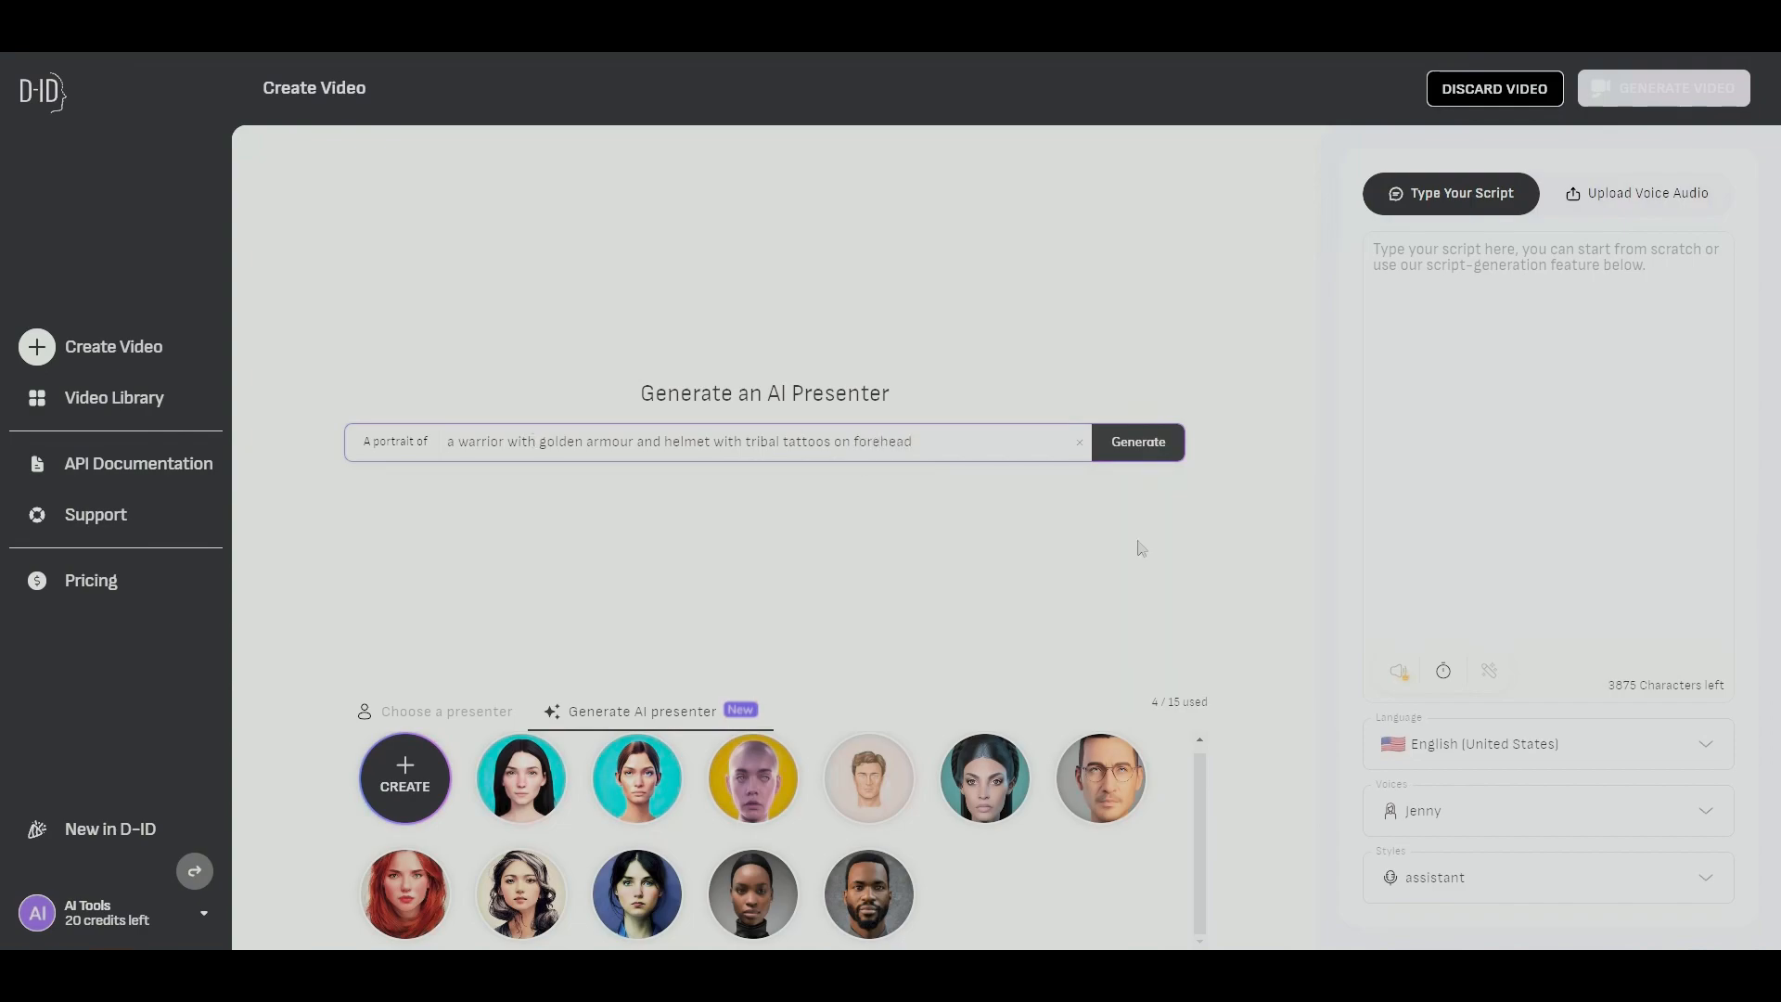
left_click(1150, 441)
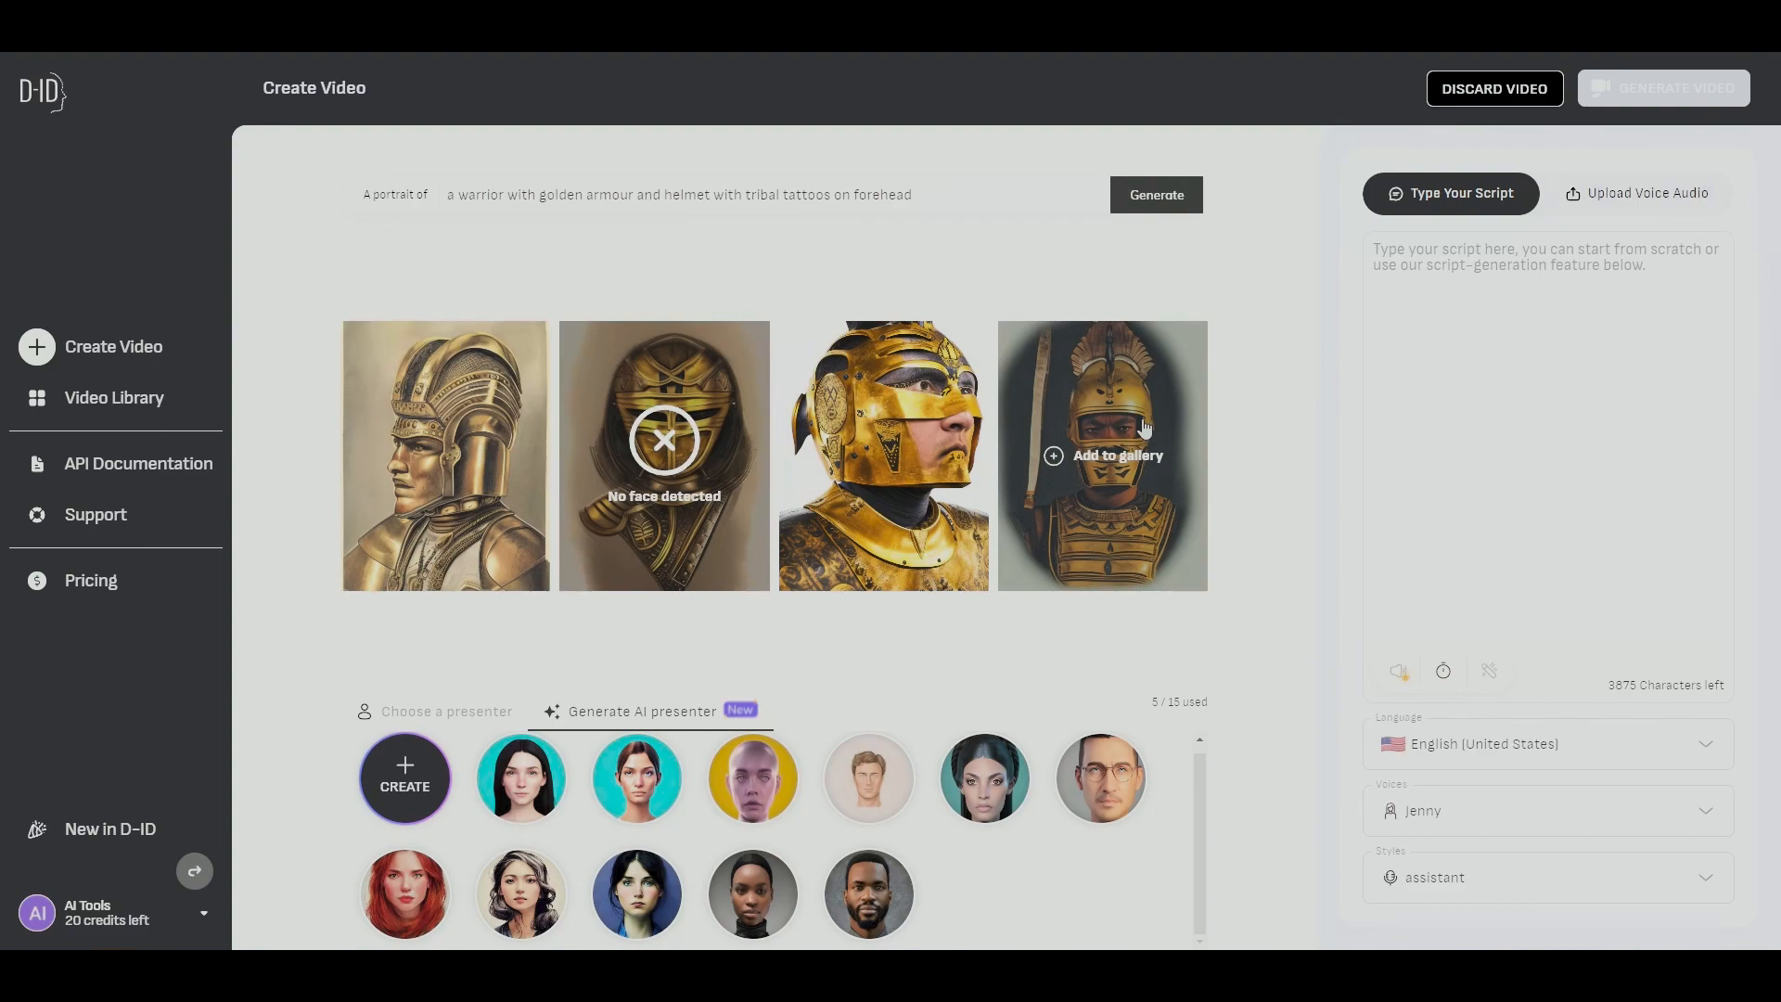
Remove "helmet" from the portrait prompt, append ", front-facing" and generate new portraits
left_click(947, 196)
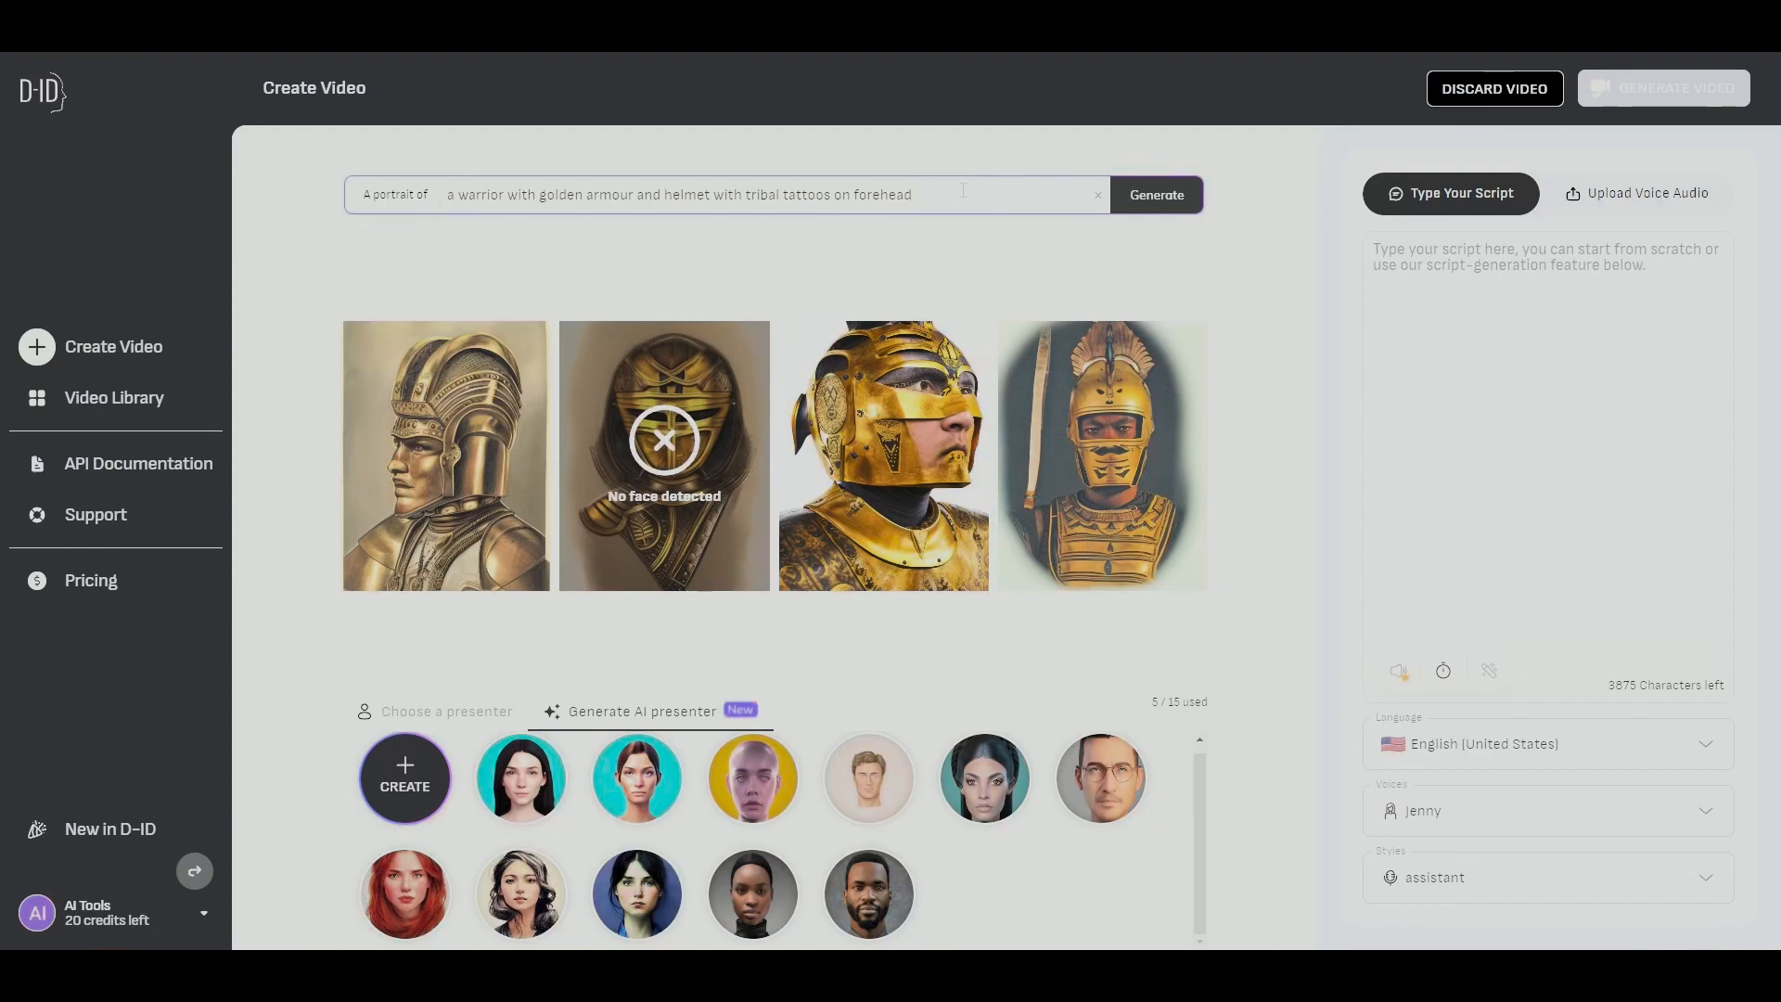
double_click(692, 192)
key("BackSpace")
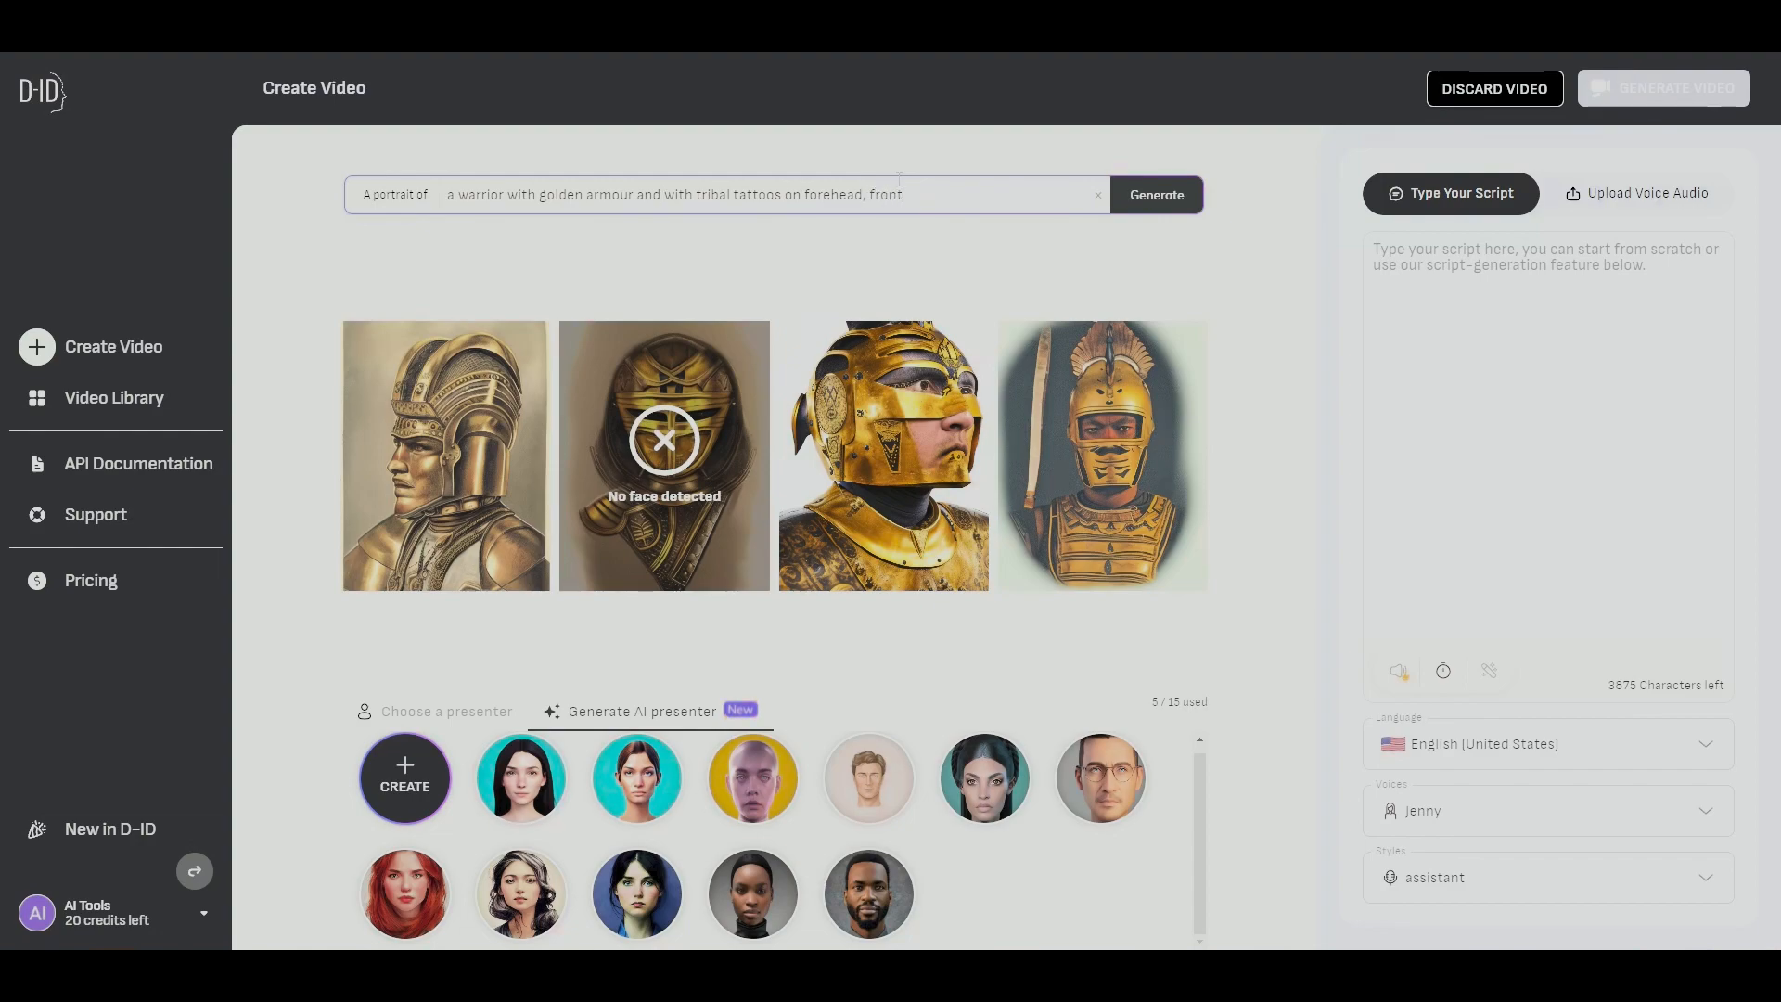
type("-facing")
left_click(1155, 198)
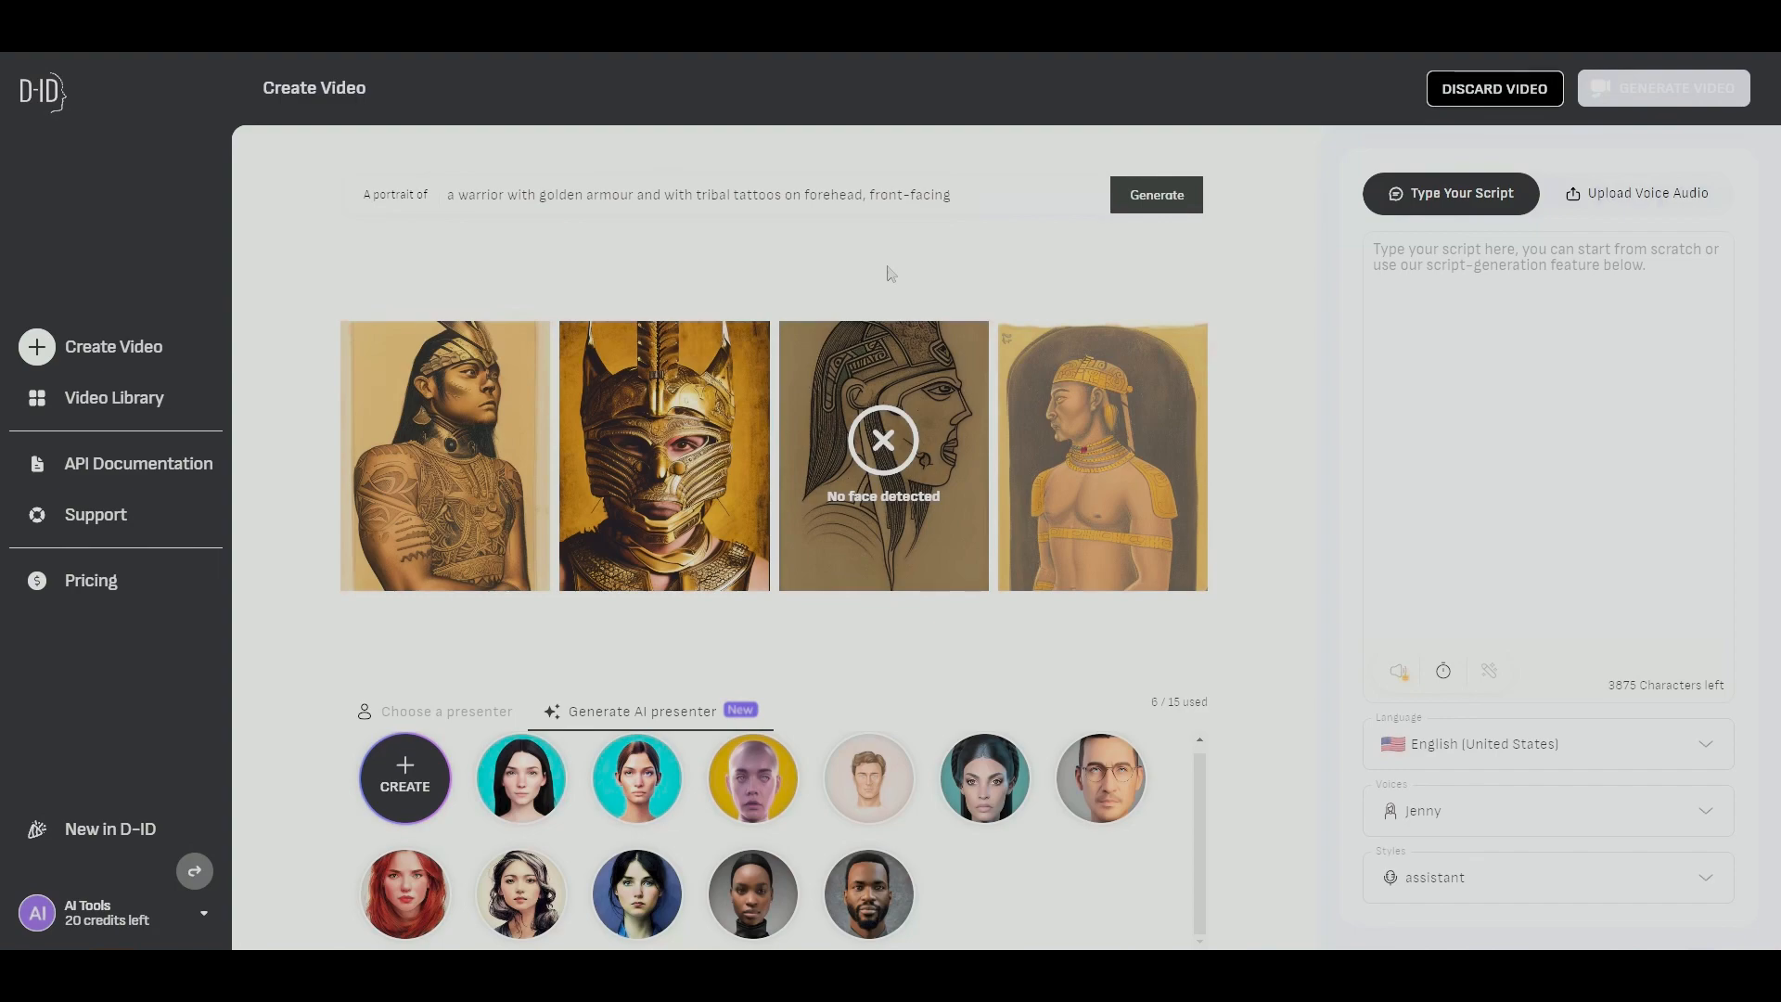
Add the front-facing golden-masked warrior portrait to the gallery and select it as the presenter
mouse_move(675, 583)
mouse_move(668, 422)
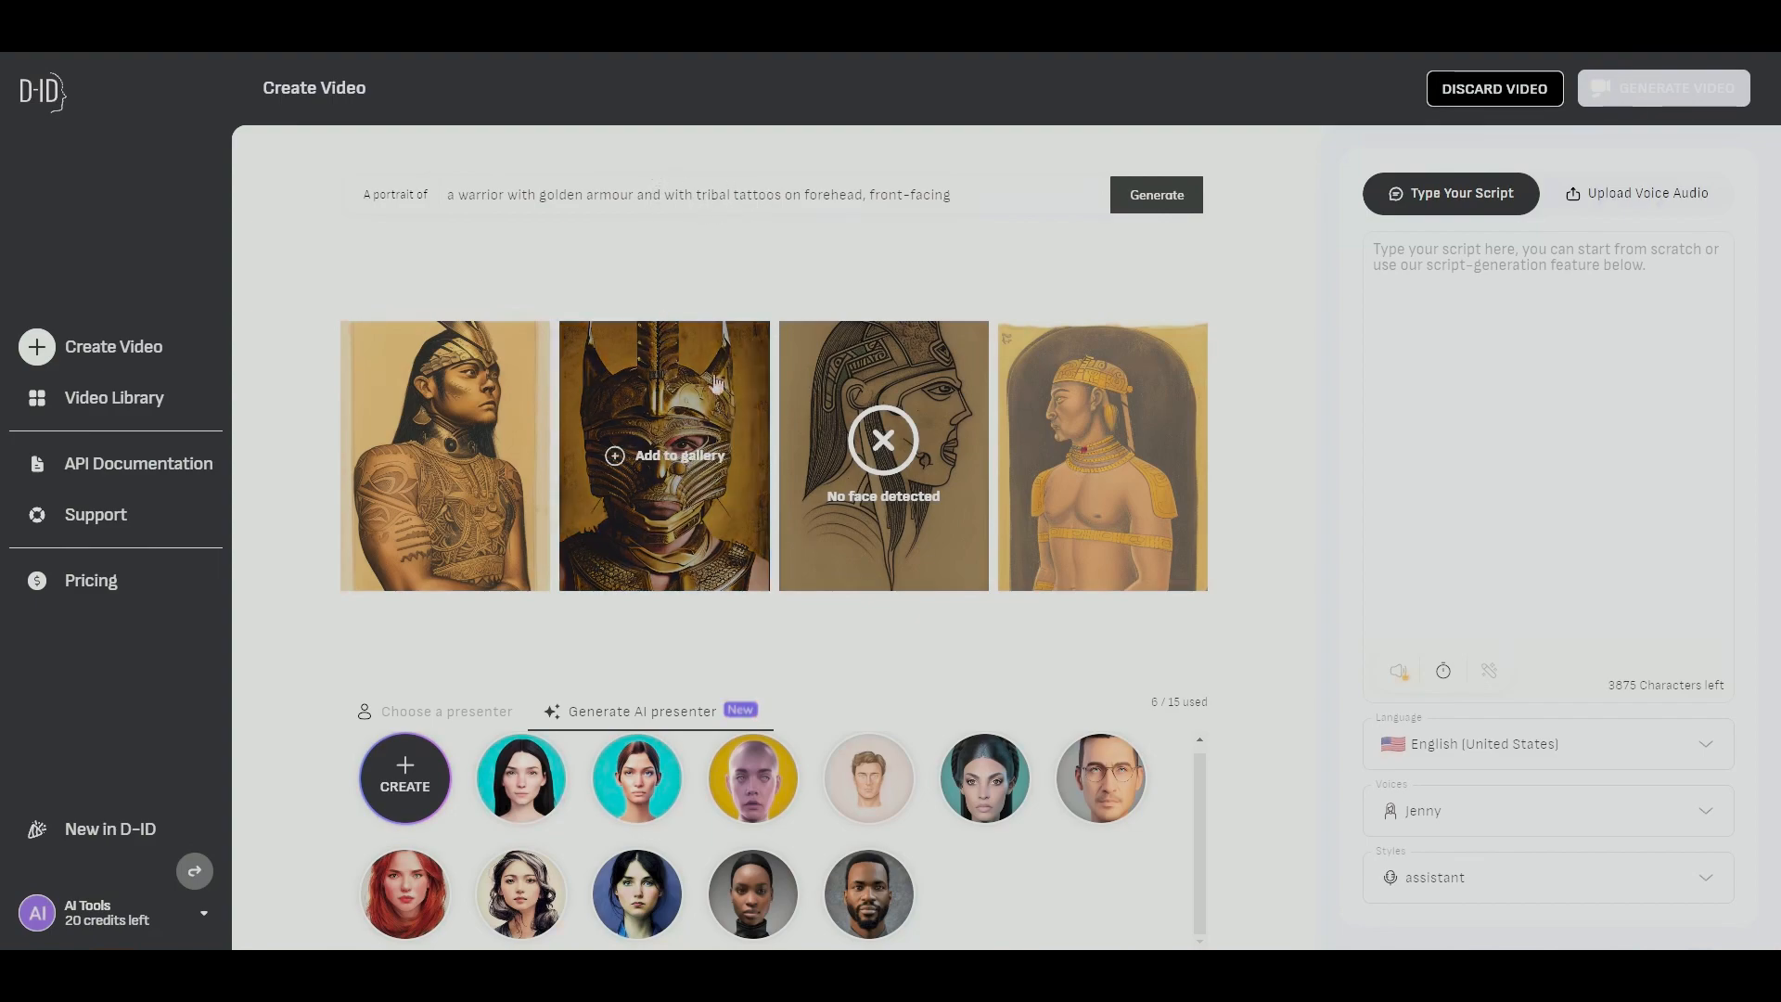
left_click(617, 461)
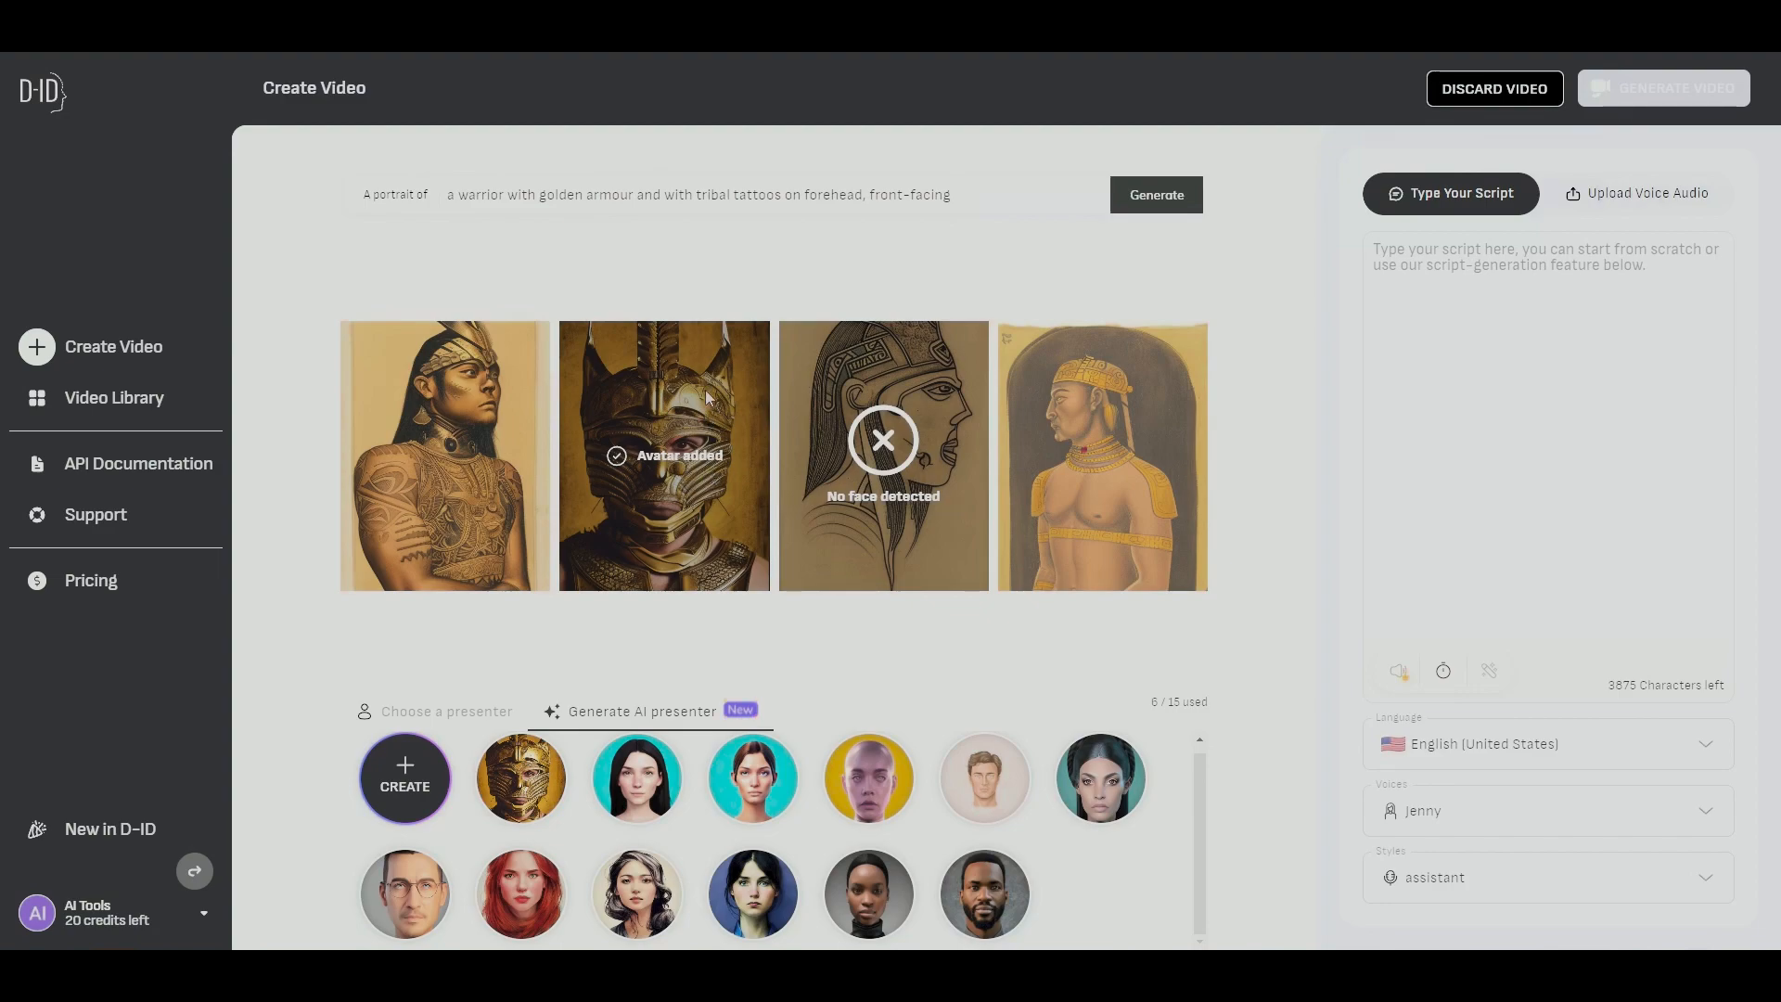
left_click(526, 803)
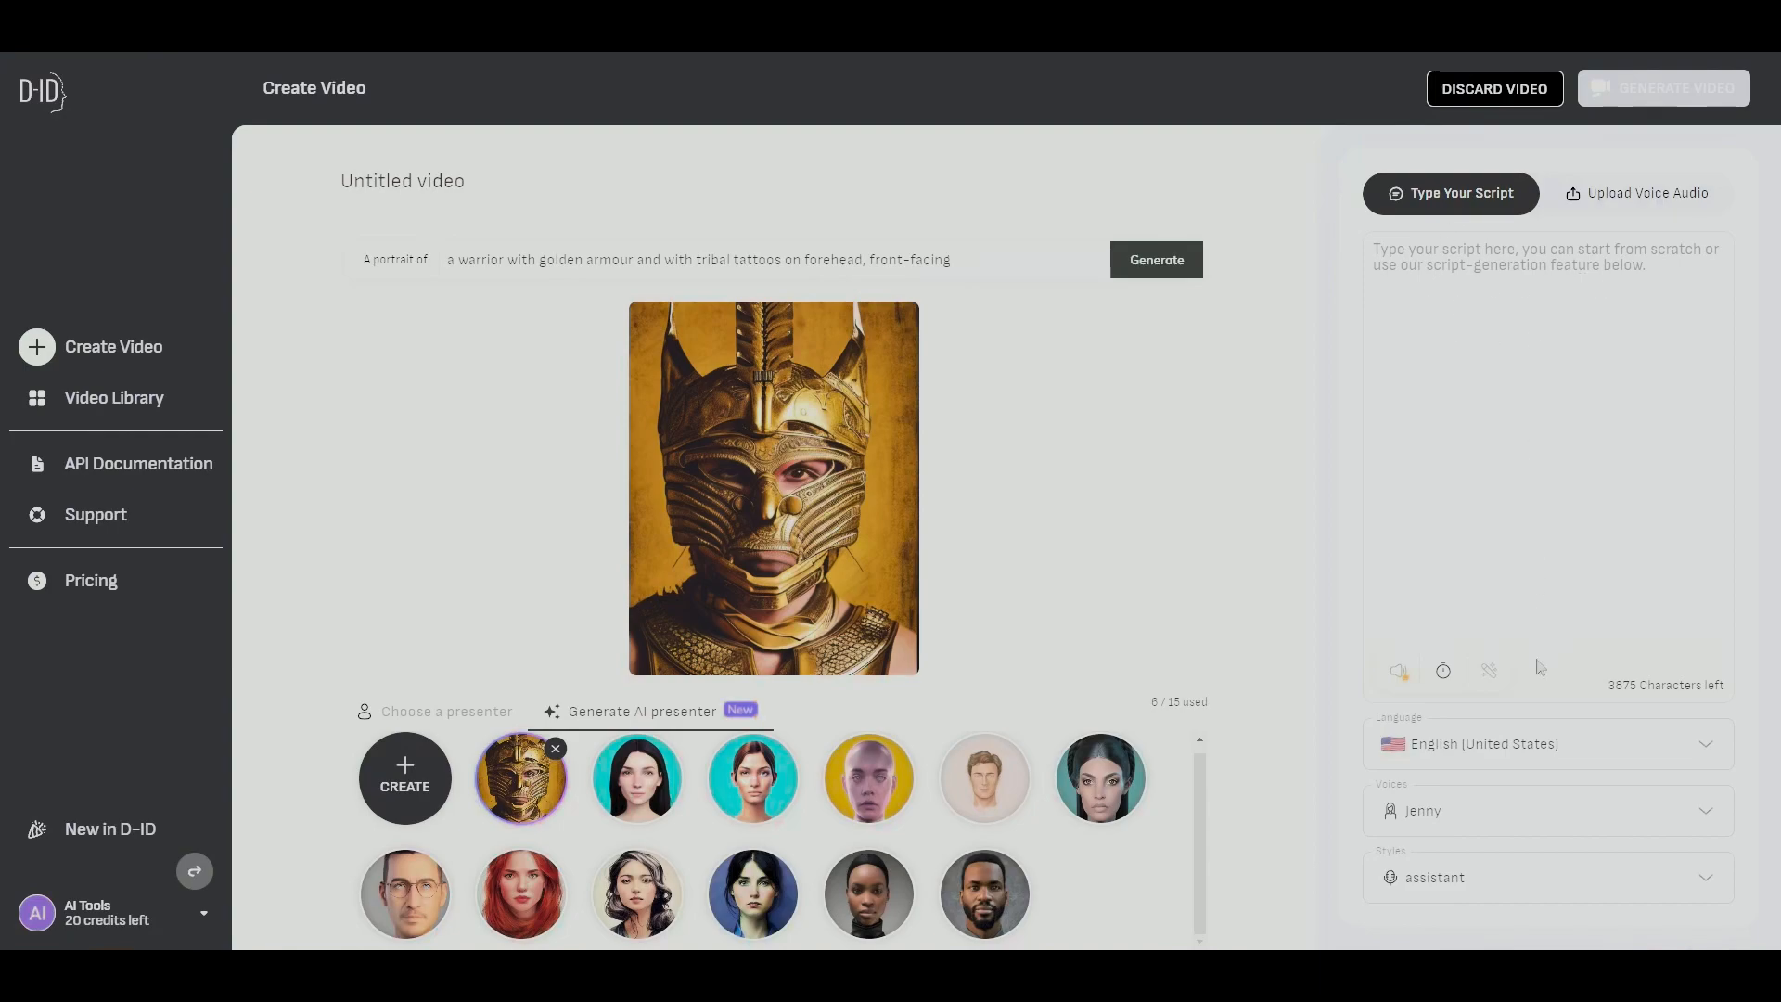
Enter "Think like a warrior, create a voice over script for a video game" as the script and let AI continue it
left_click(1557, 576)
type("I")
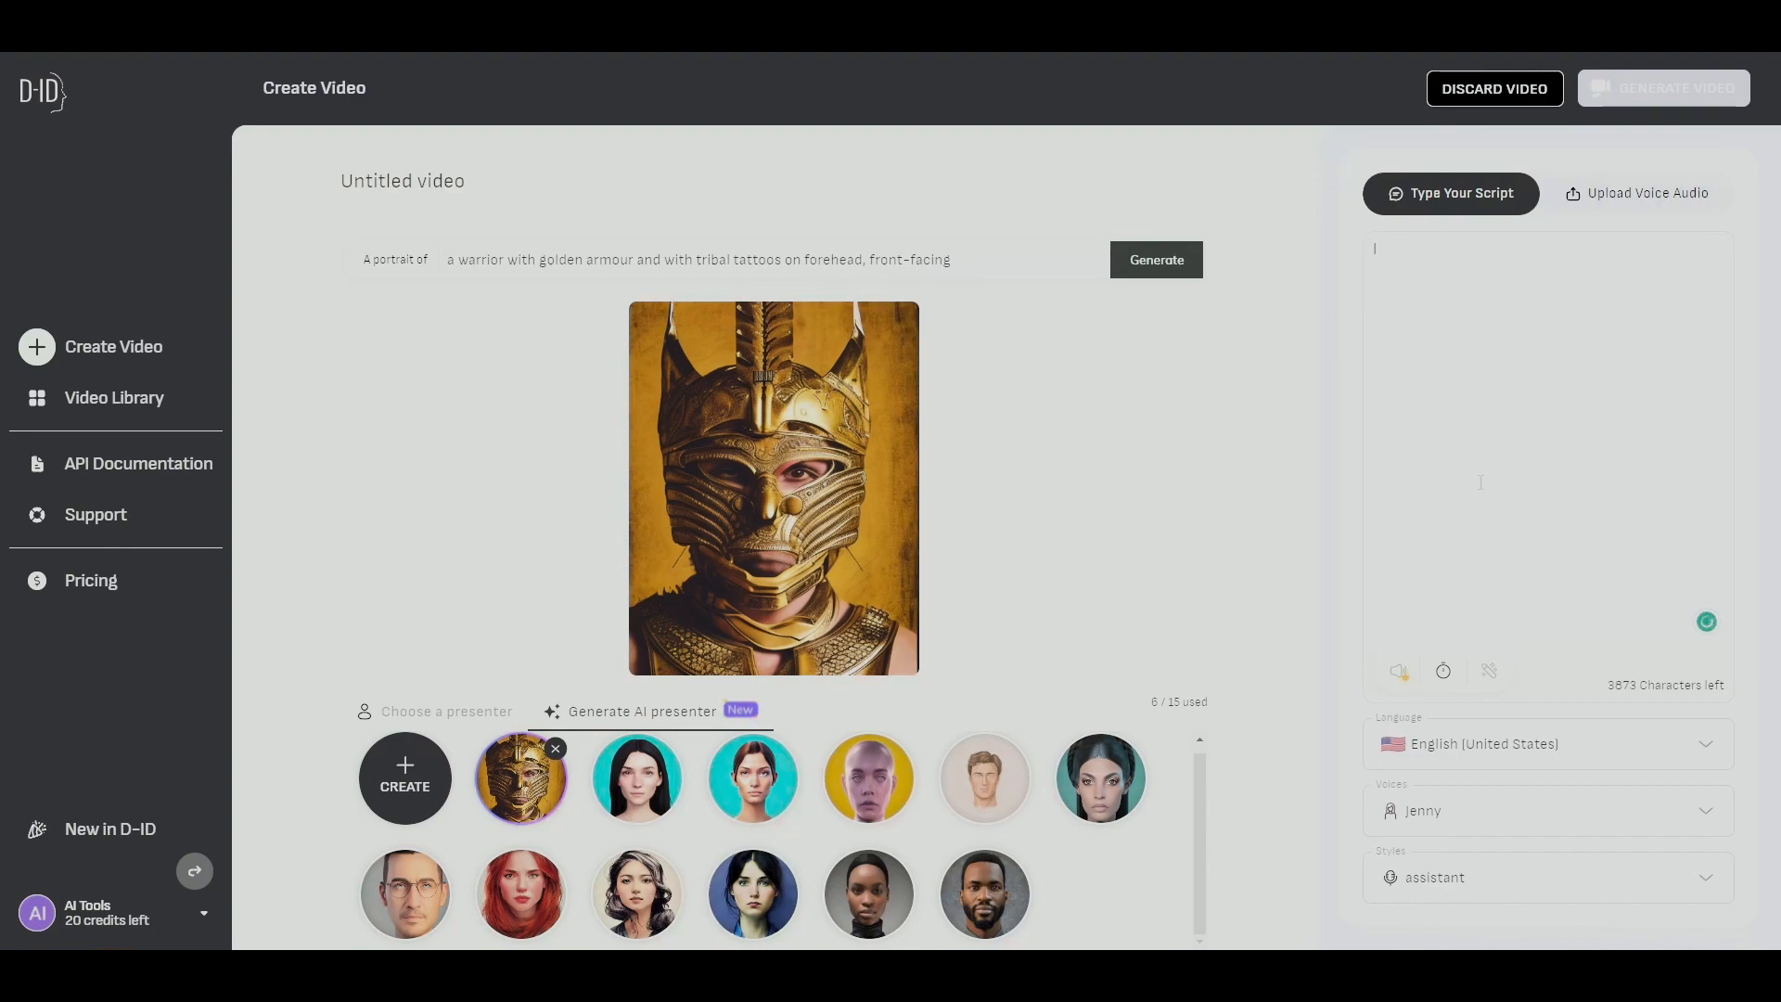
key("BackSpace")
key("BackSpace")
type("Think like a warrior")
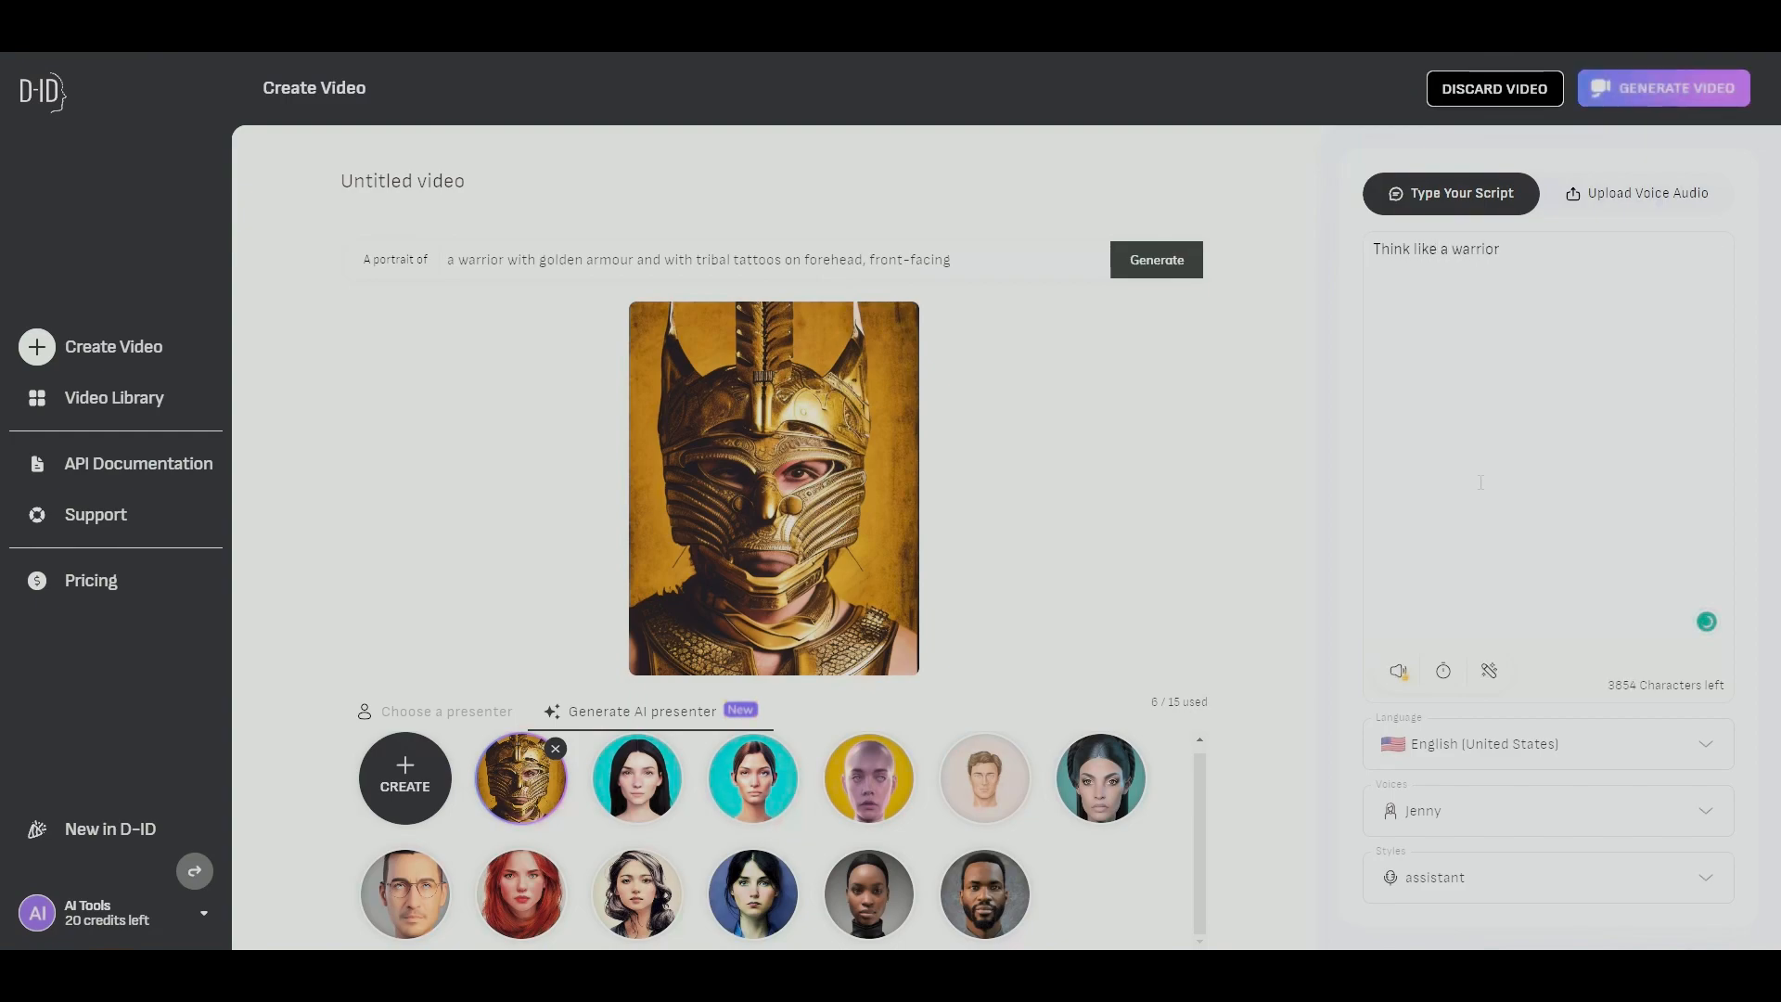
key("BackSpace")
type(", crete")
type("ate a ")
type("voicer")
type(" over script")
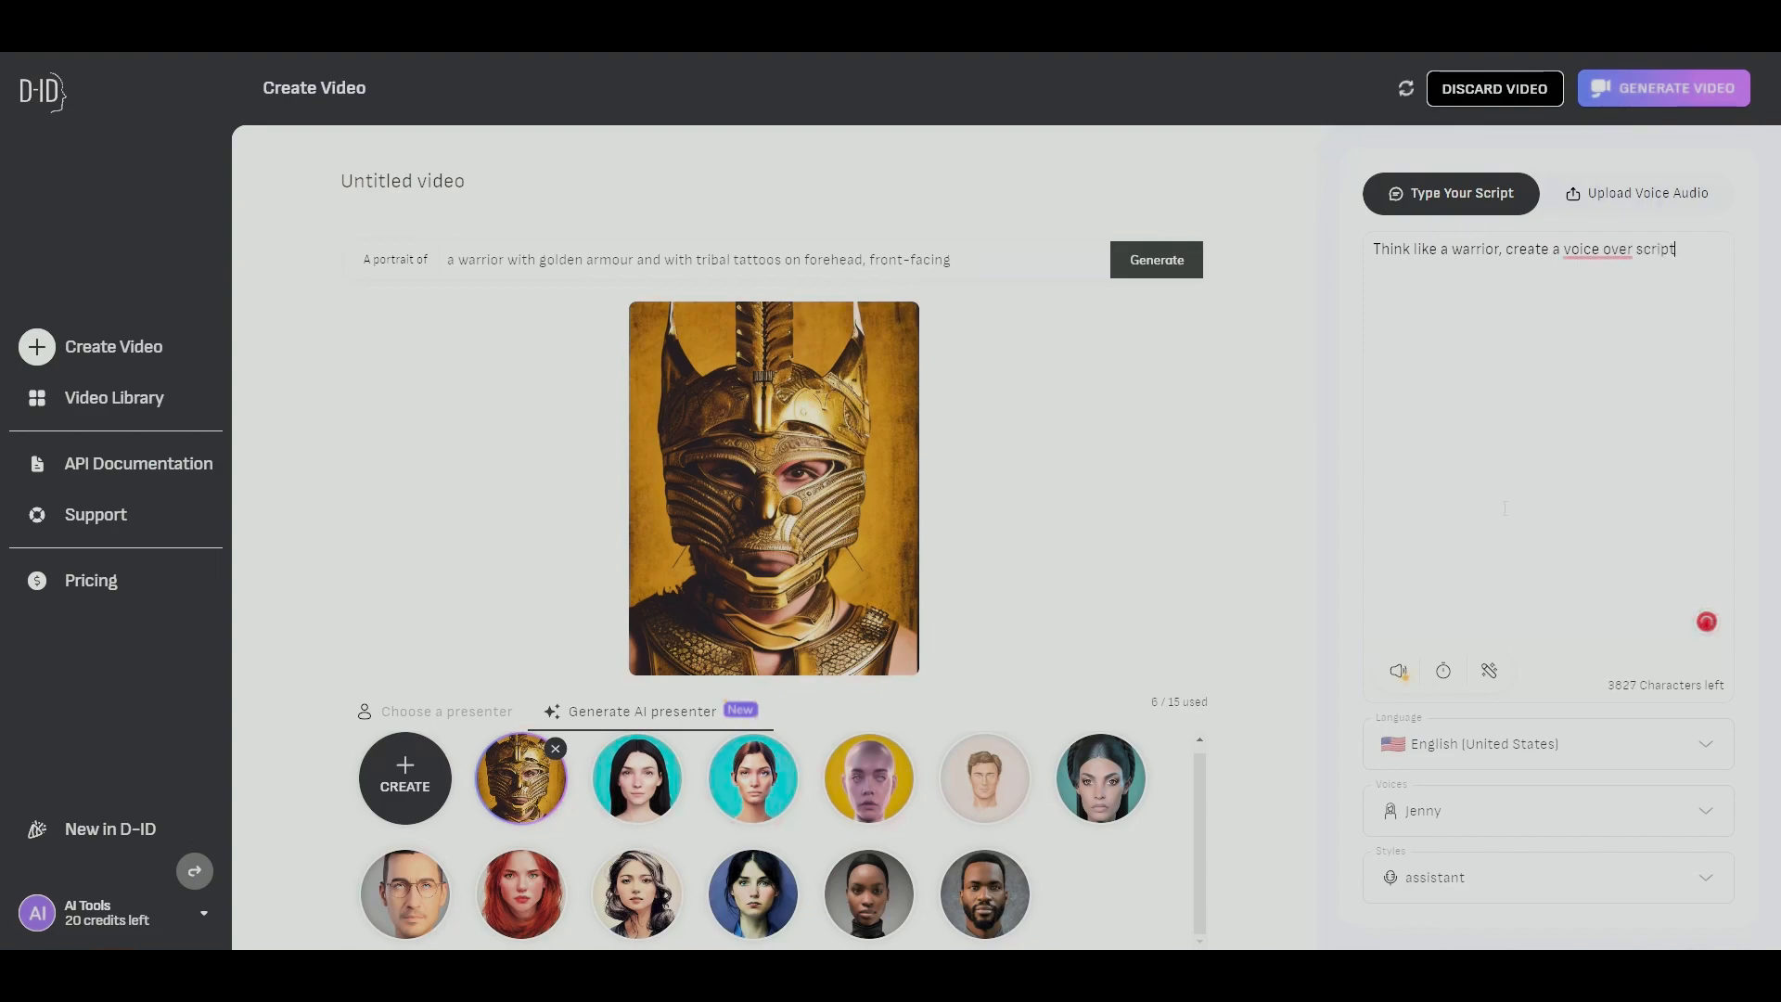
left_click(1496, 671)
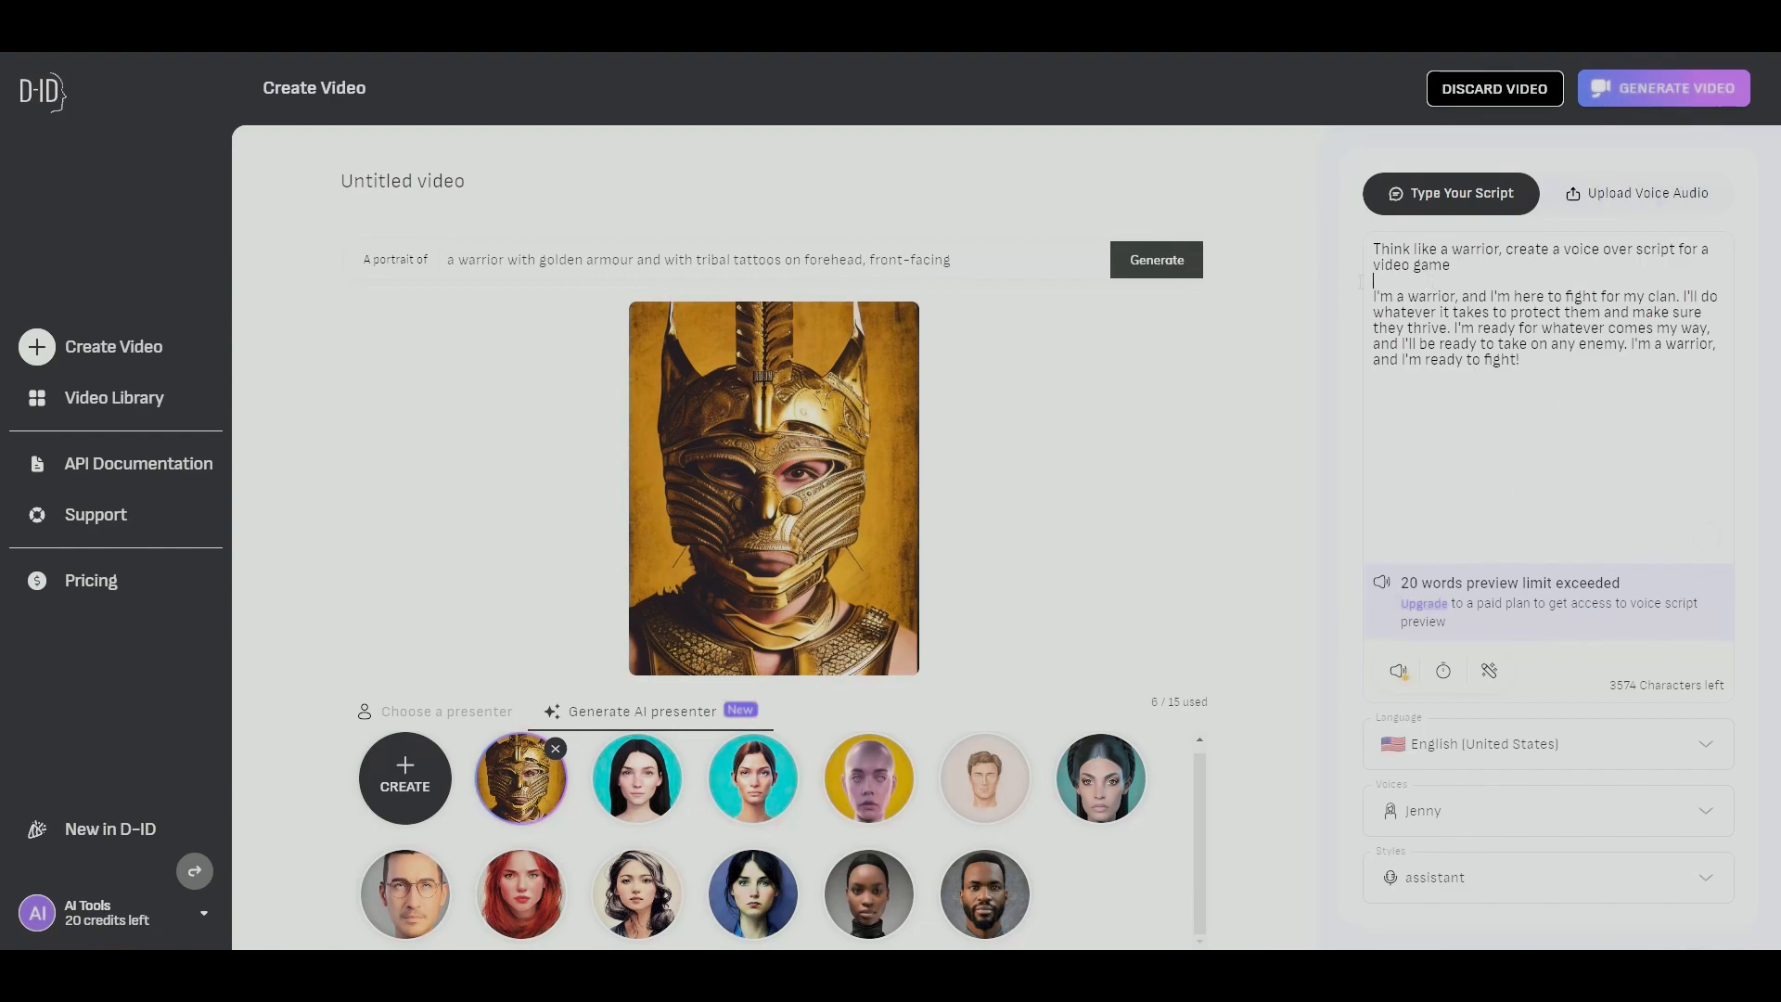
Delete the prompt sentence and the blank lines above the generated warrior script
left_click_drag(1380, 281, 1293, 239)
key("BackSpace")
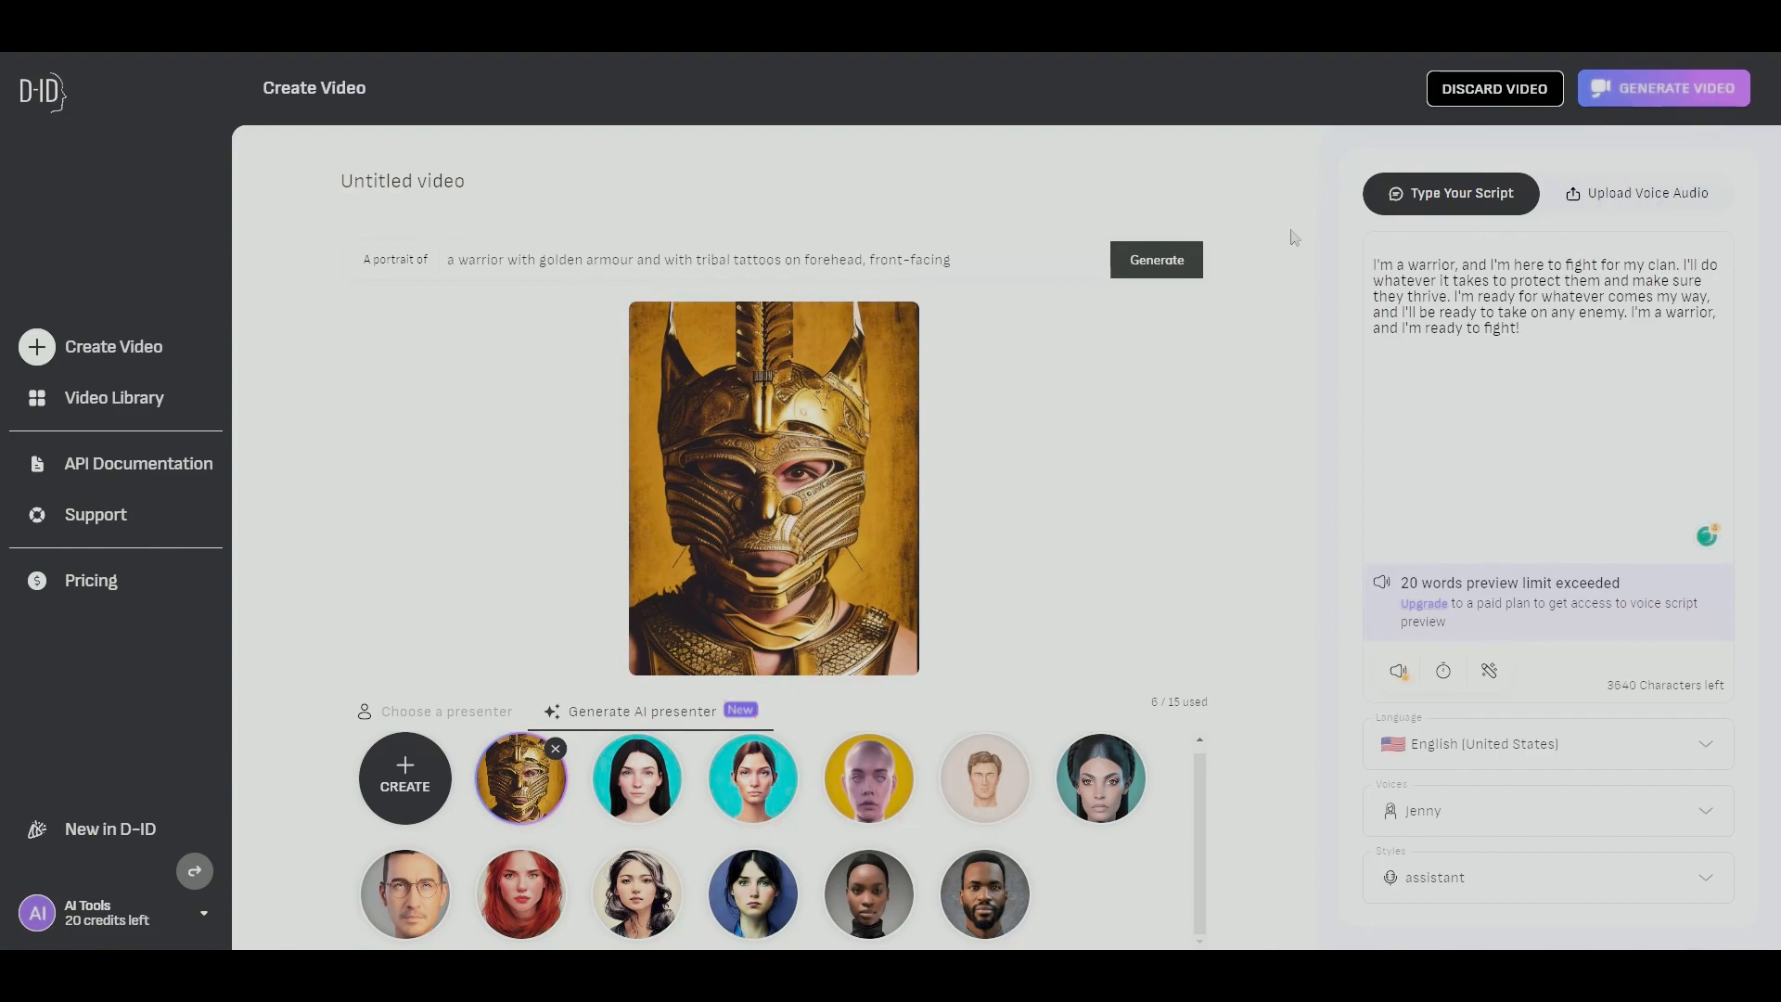
key("BackSpace")
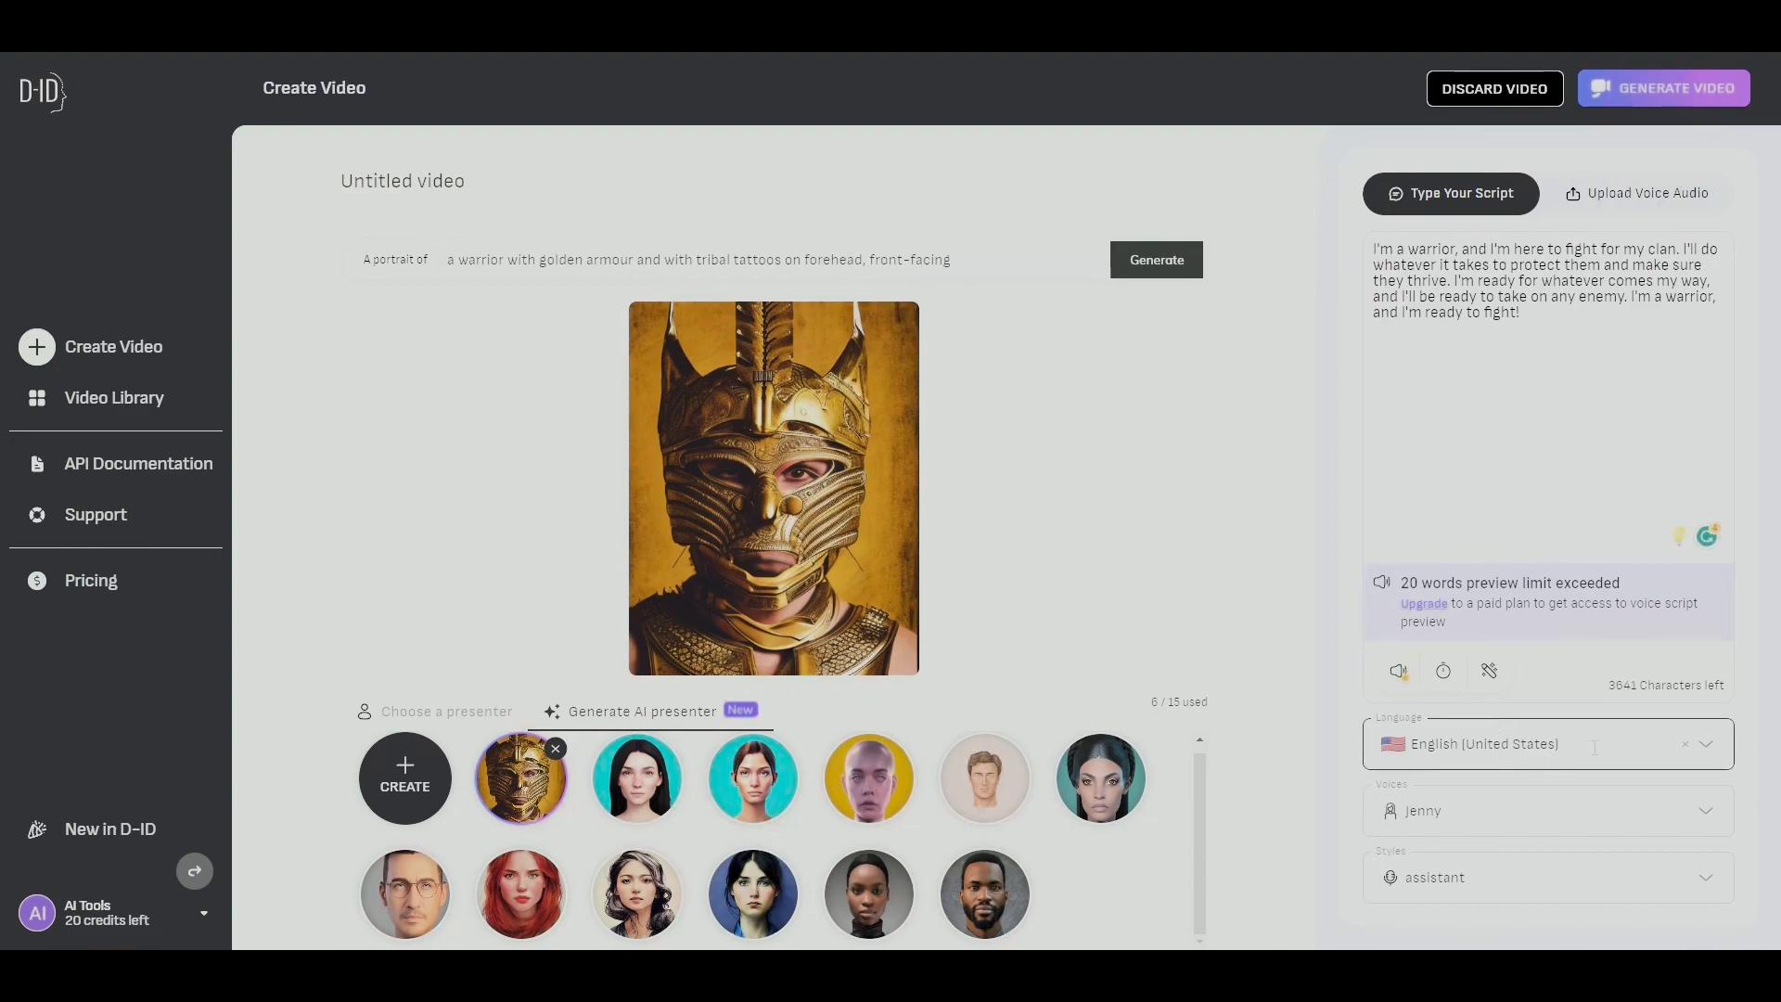
Look through the script languages, keep English (United States) and set the voice to Guy
left_click(1622, 744)
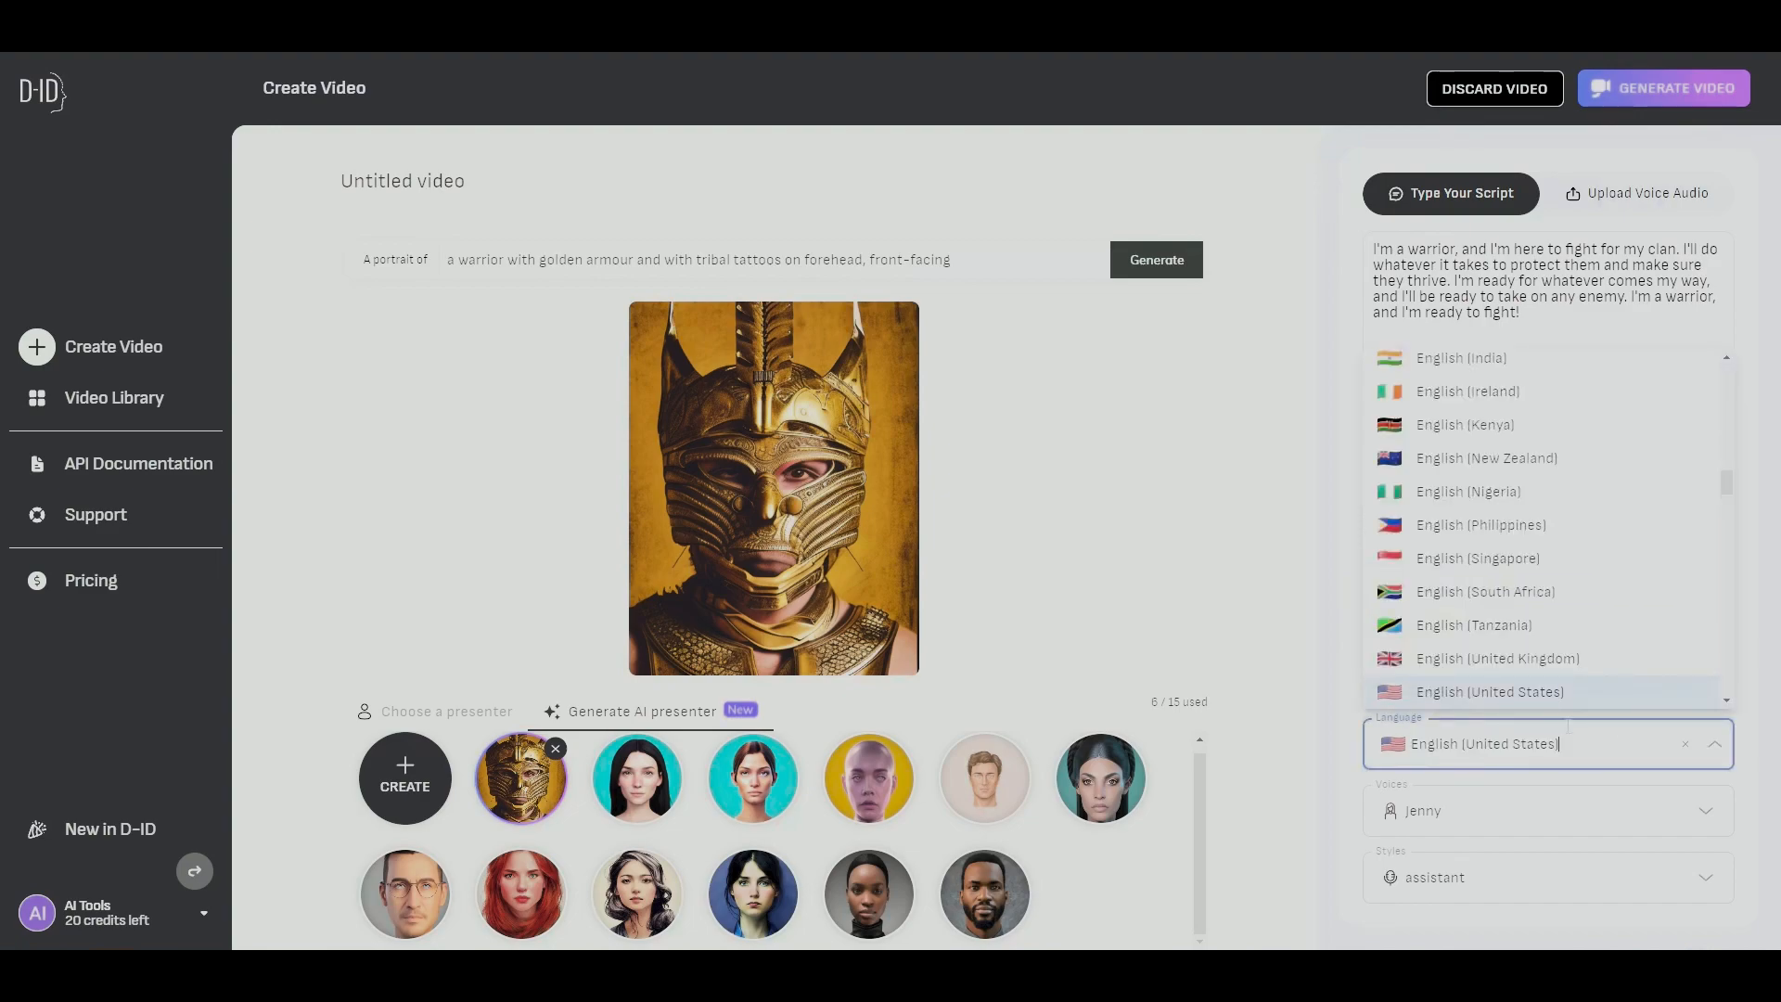
scroll(1596, 536, "up", 15)
scroll(1596, 537, "down", 20)
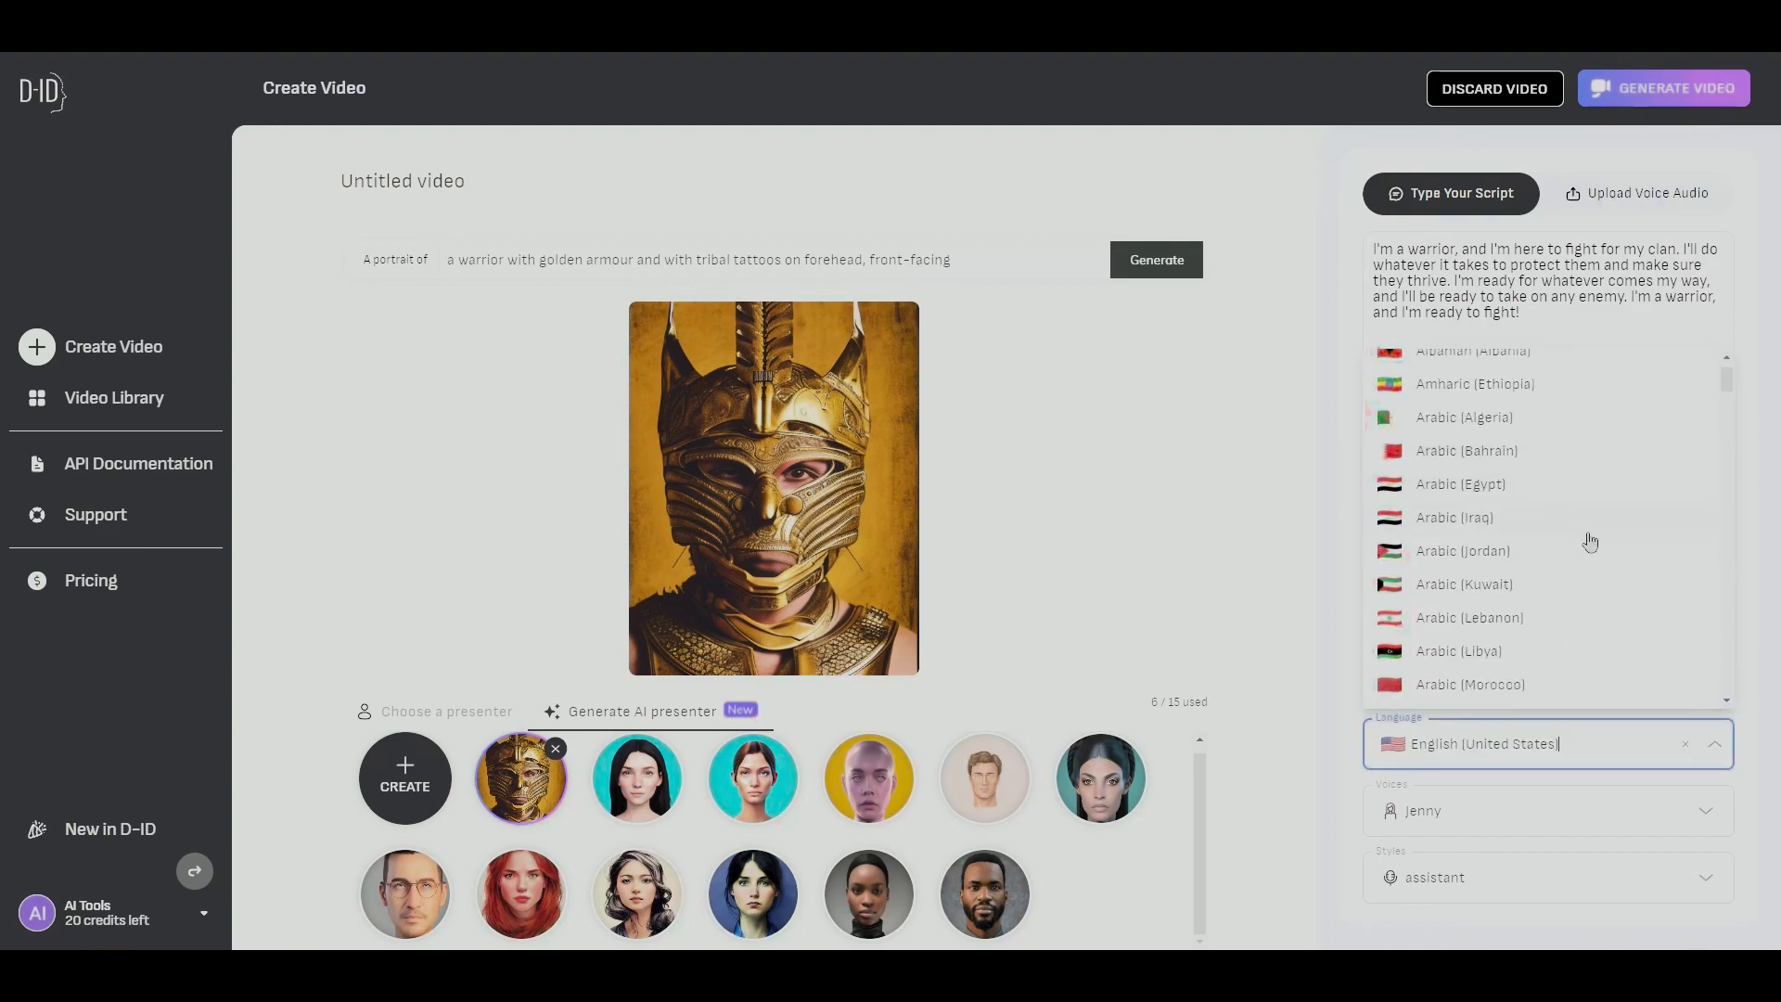
scroll(1608, 463, "down", 5)
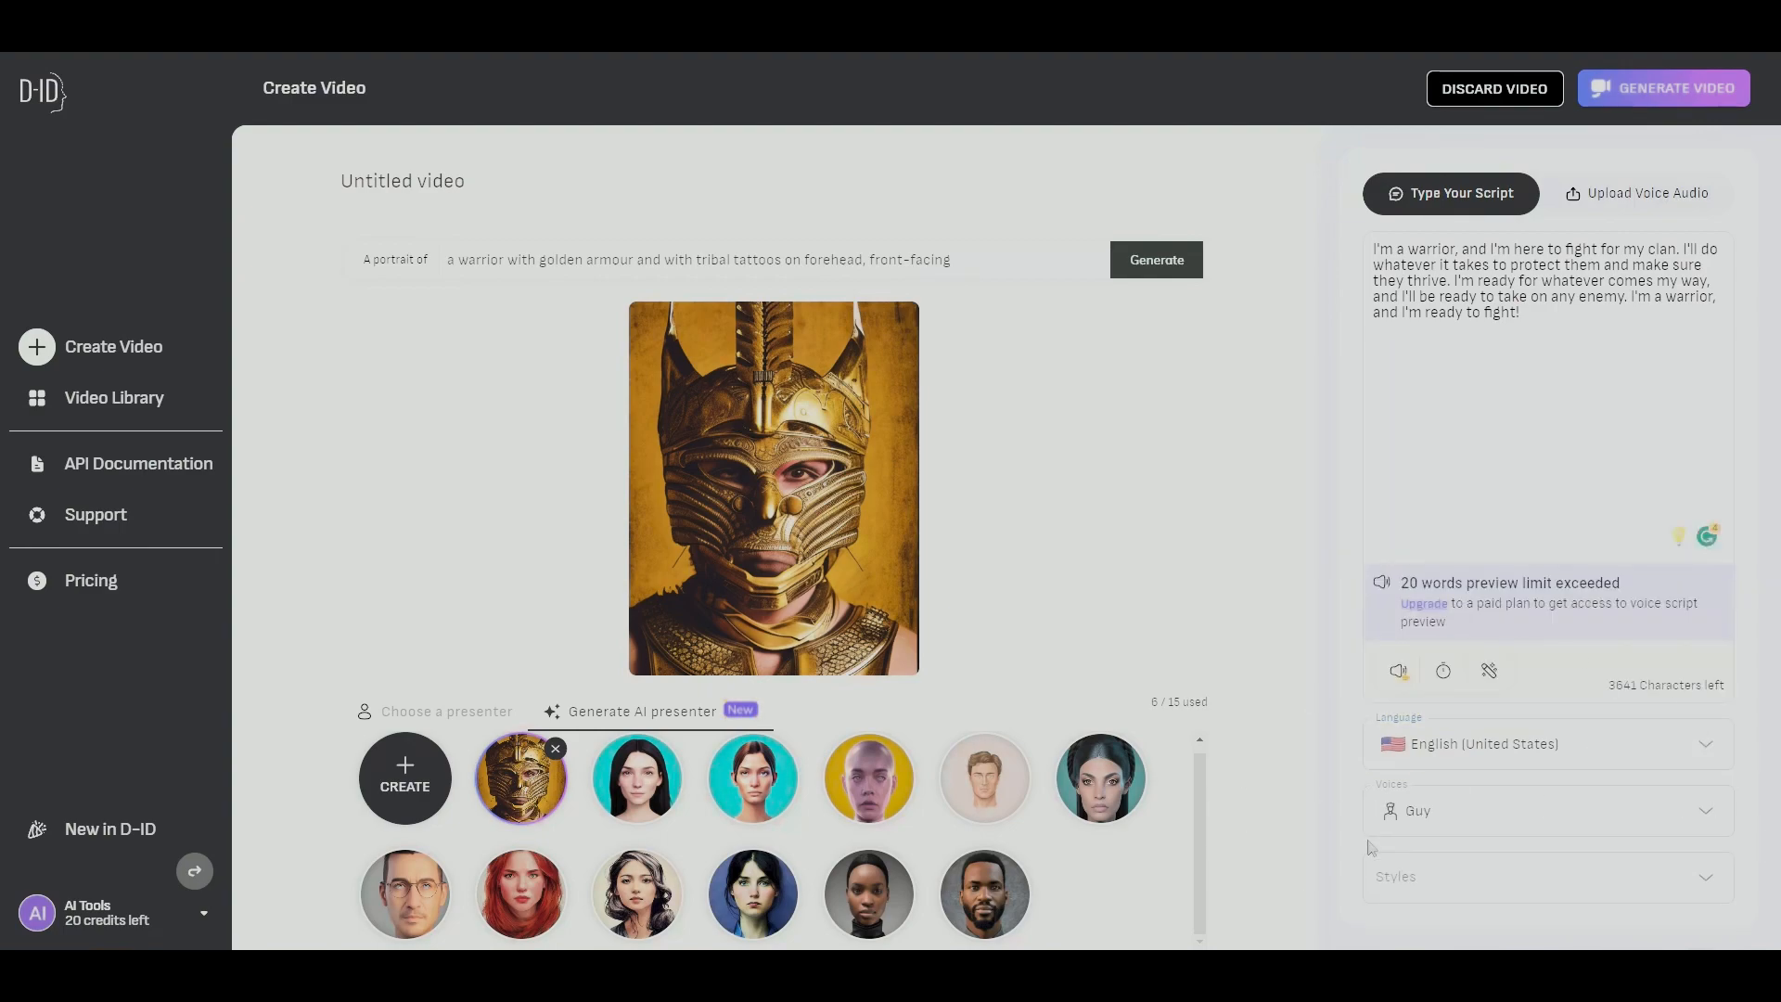
Look through the English voices and the speaking styles offered for the Guy voice
left_click(1469, 813)
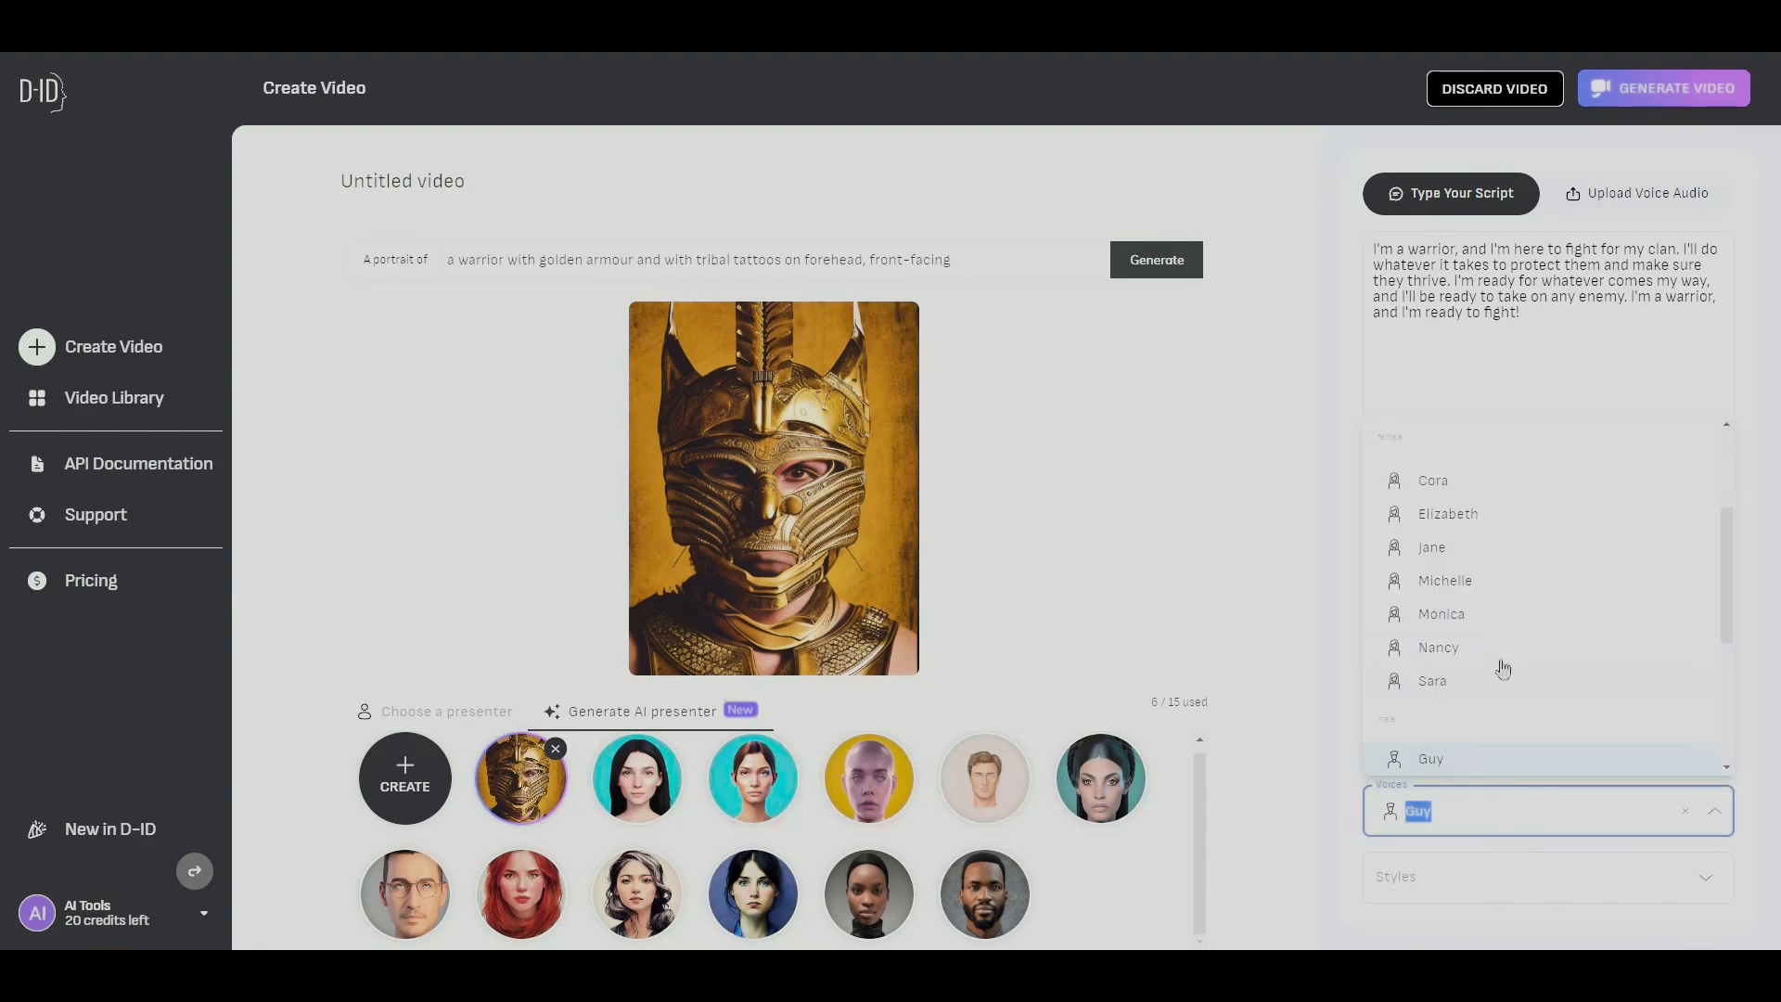
left_click(1351, 840)
left_click(1558, 877)
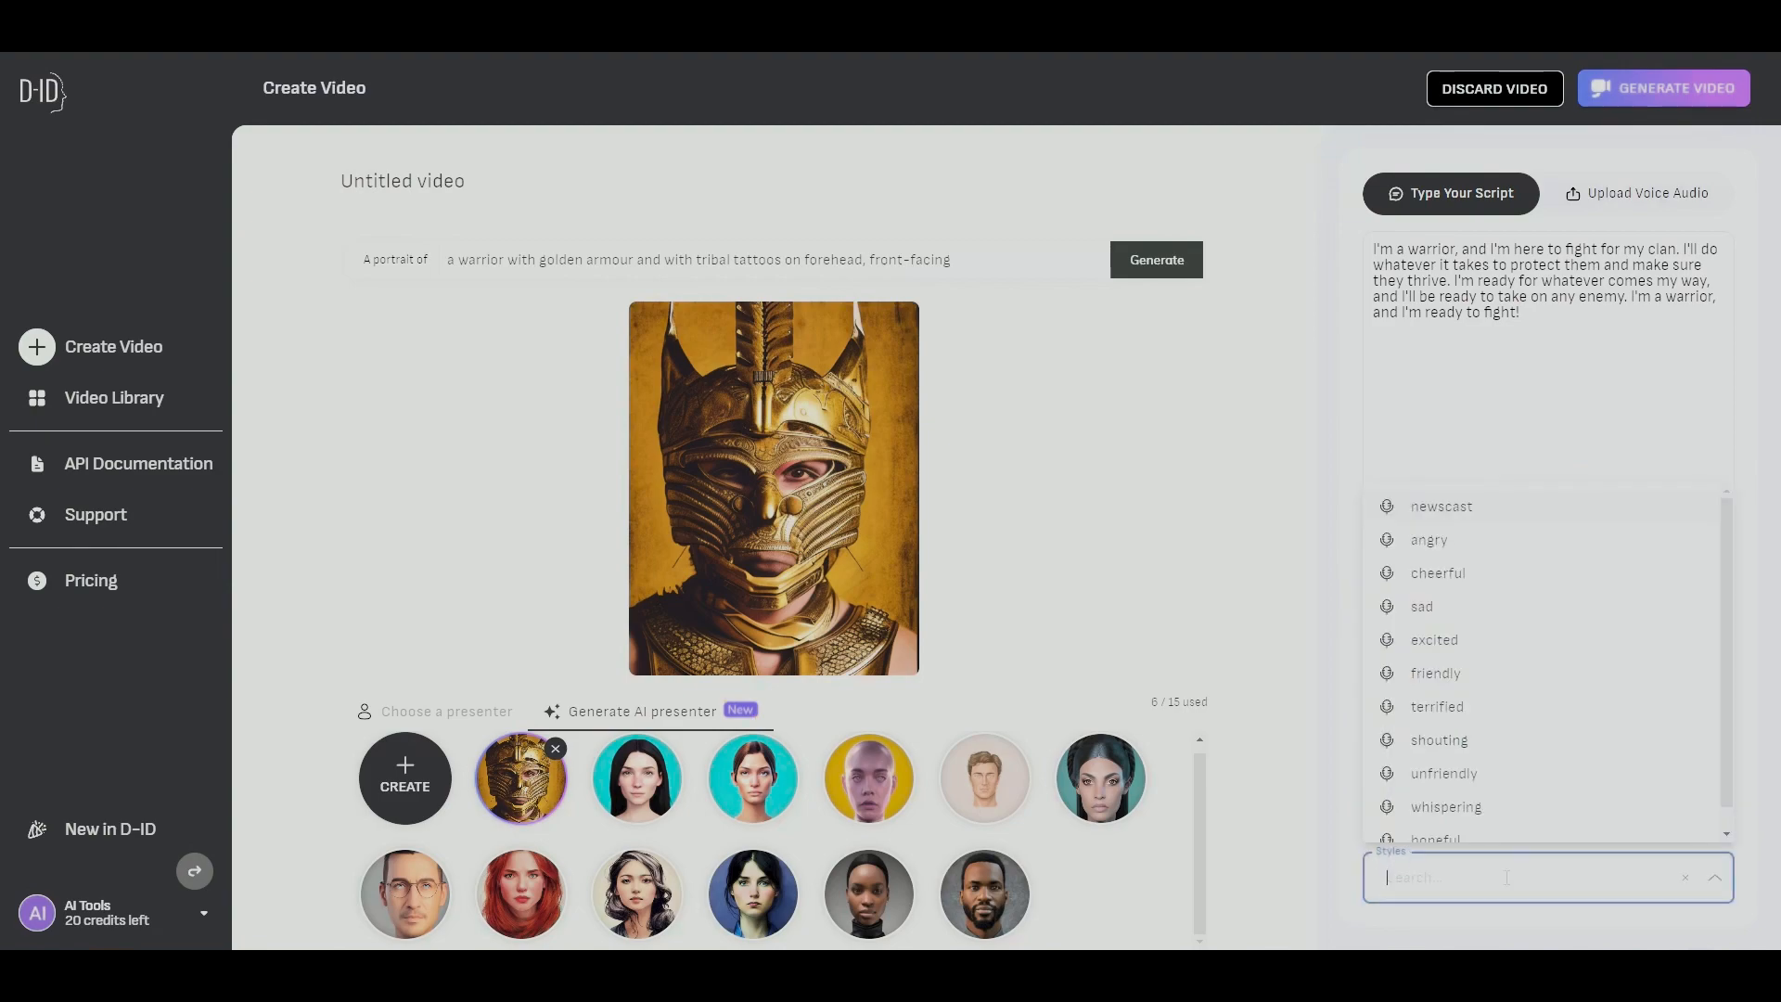
left_click(1323, 835)
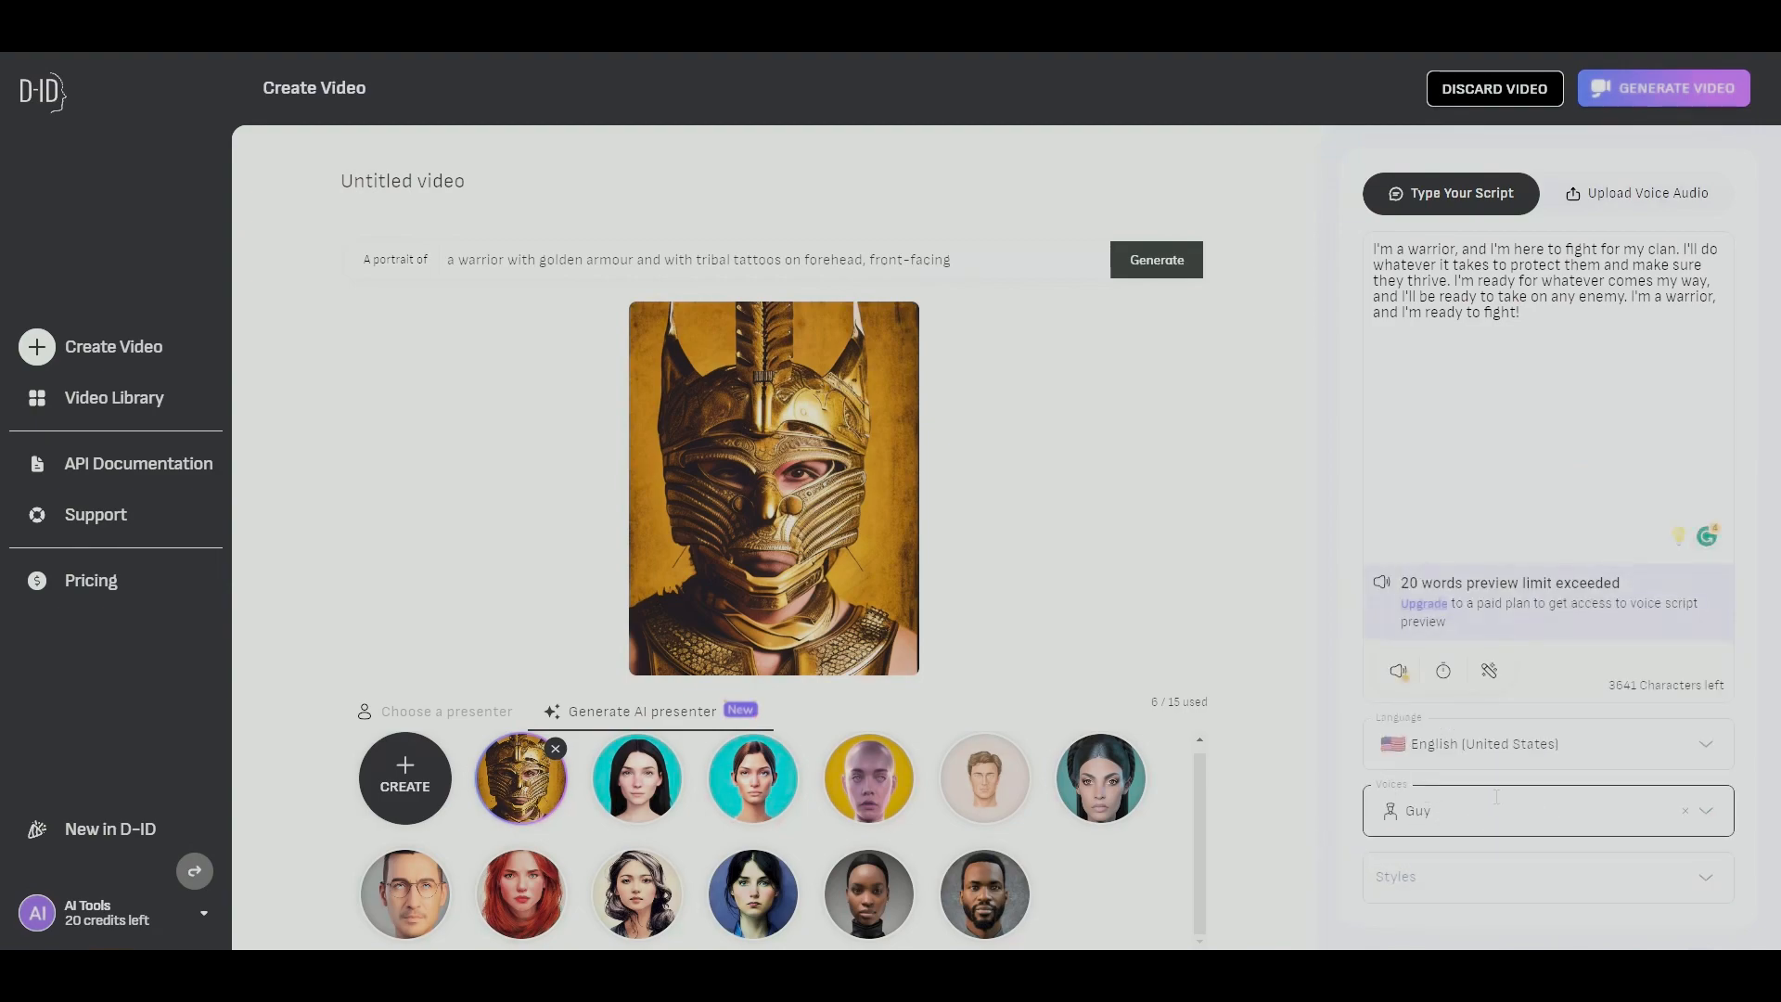
left_click(1443, 809)
left_click(1317, 840)
left_click(1394, 874)
left_click(1497, 877)
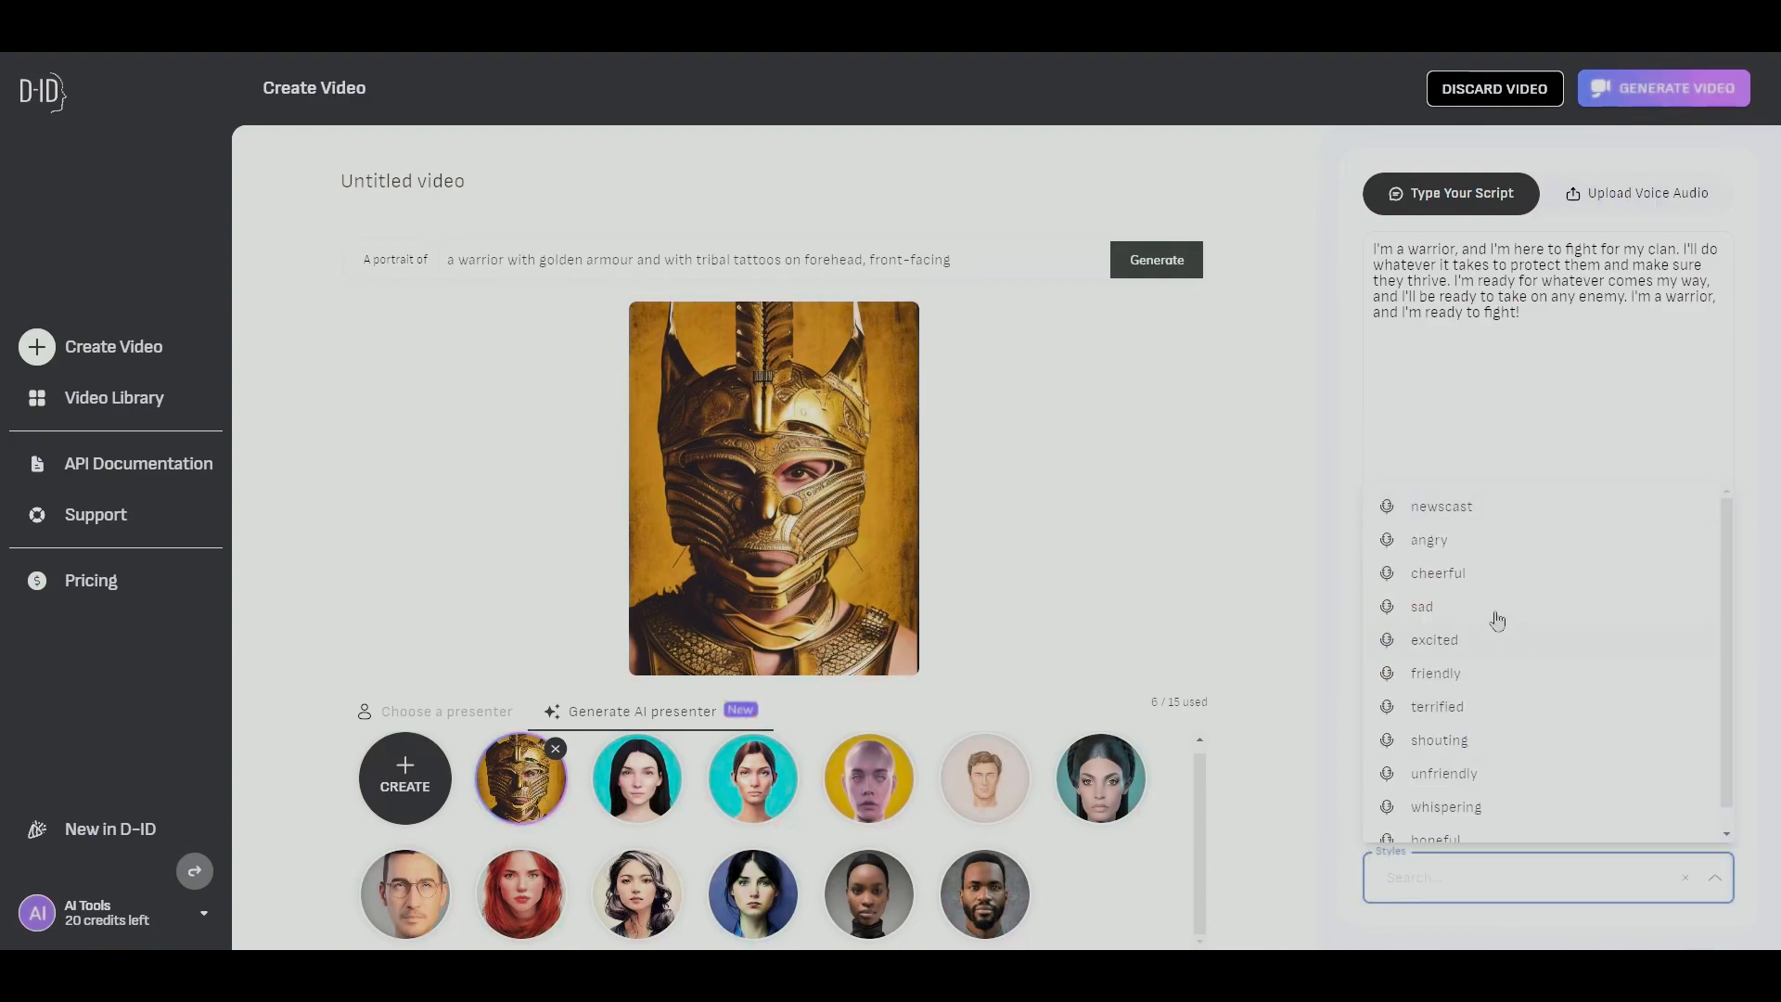
scroll(1440, 566, "down", 1)
left_click(1289, 827)
Set the voice to Davis with the angry style and try a preview of the script's audio
left_click(1420, 810)
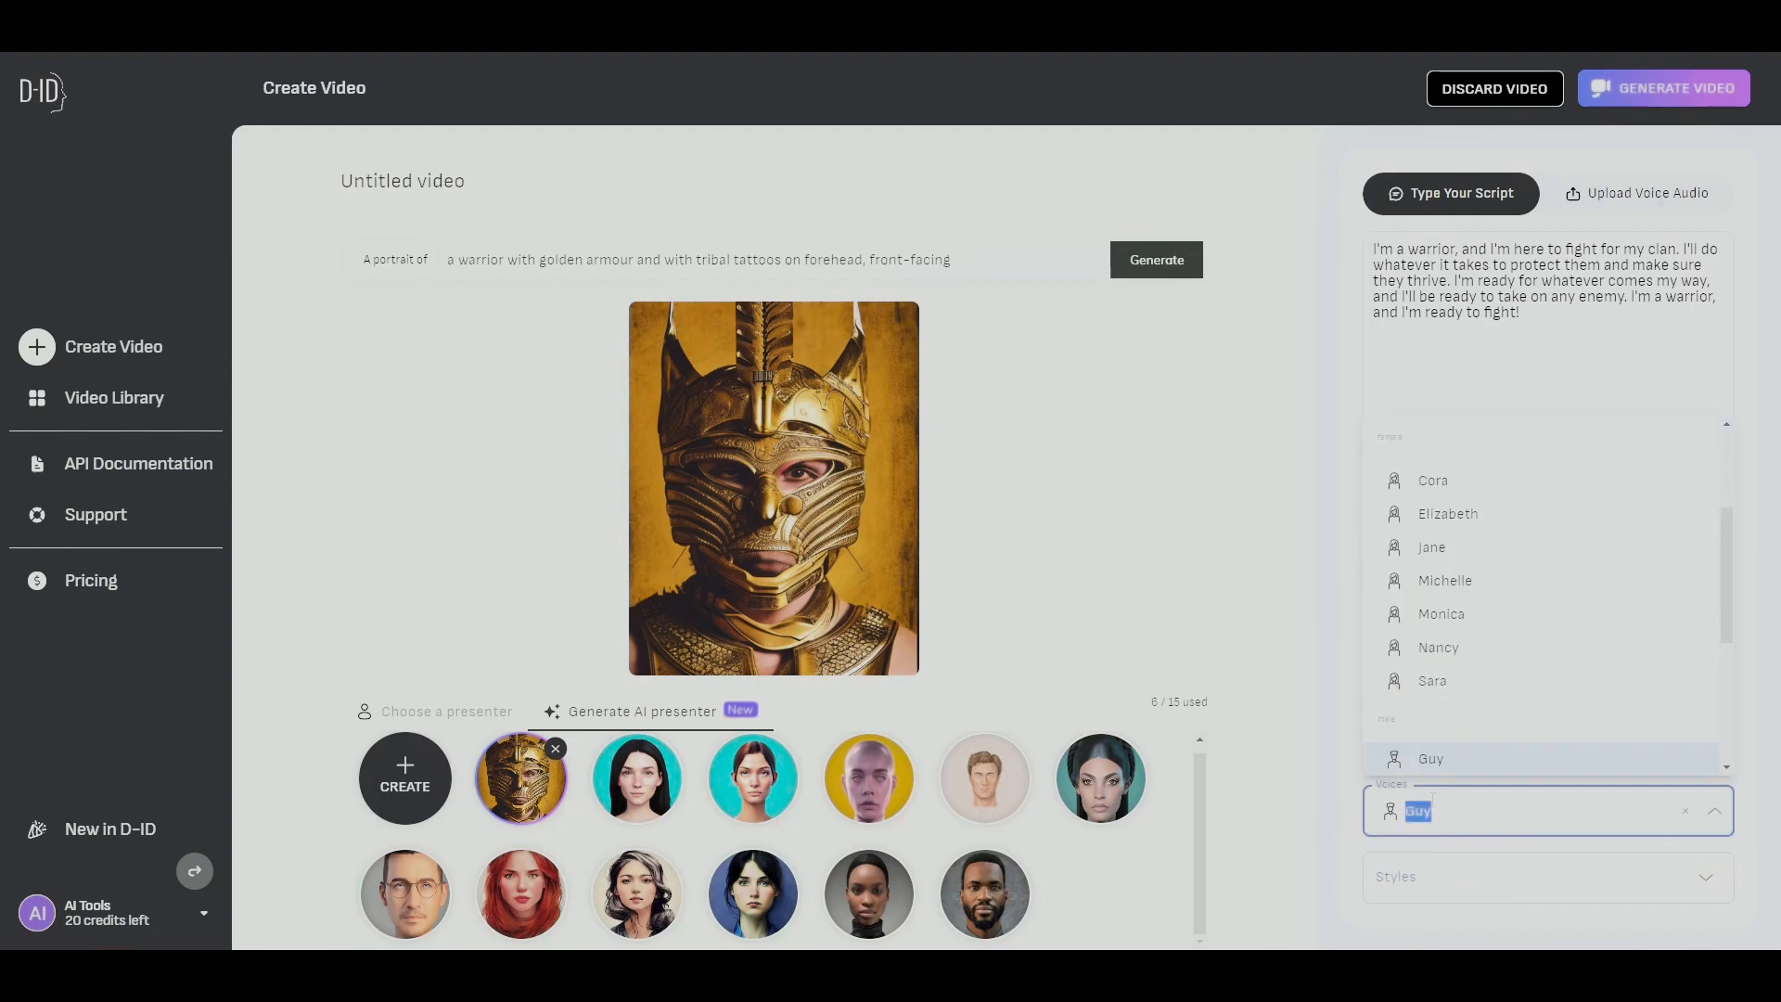
scroll(1517, 652, "down", 3)
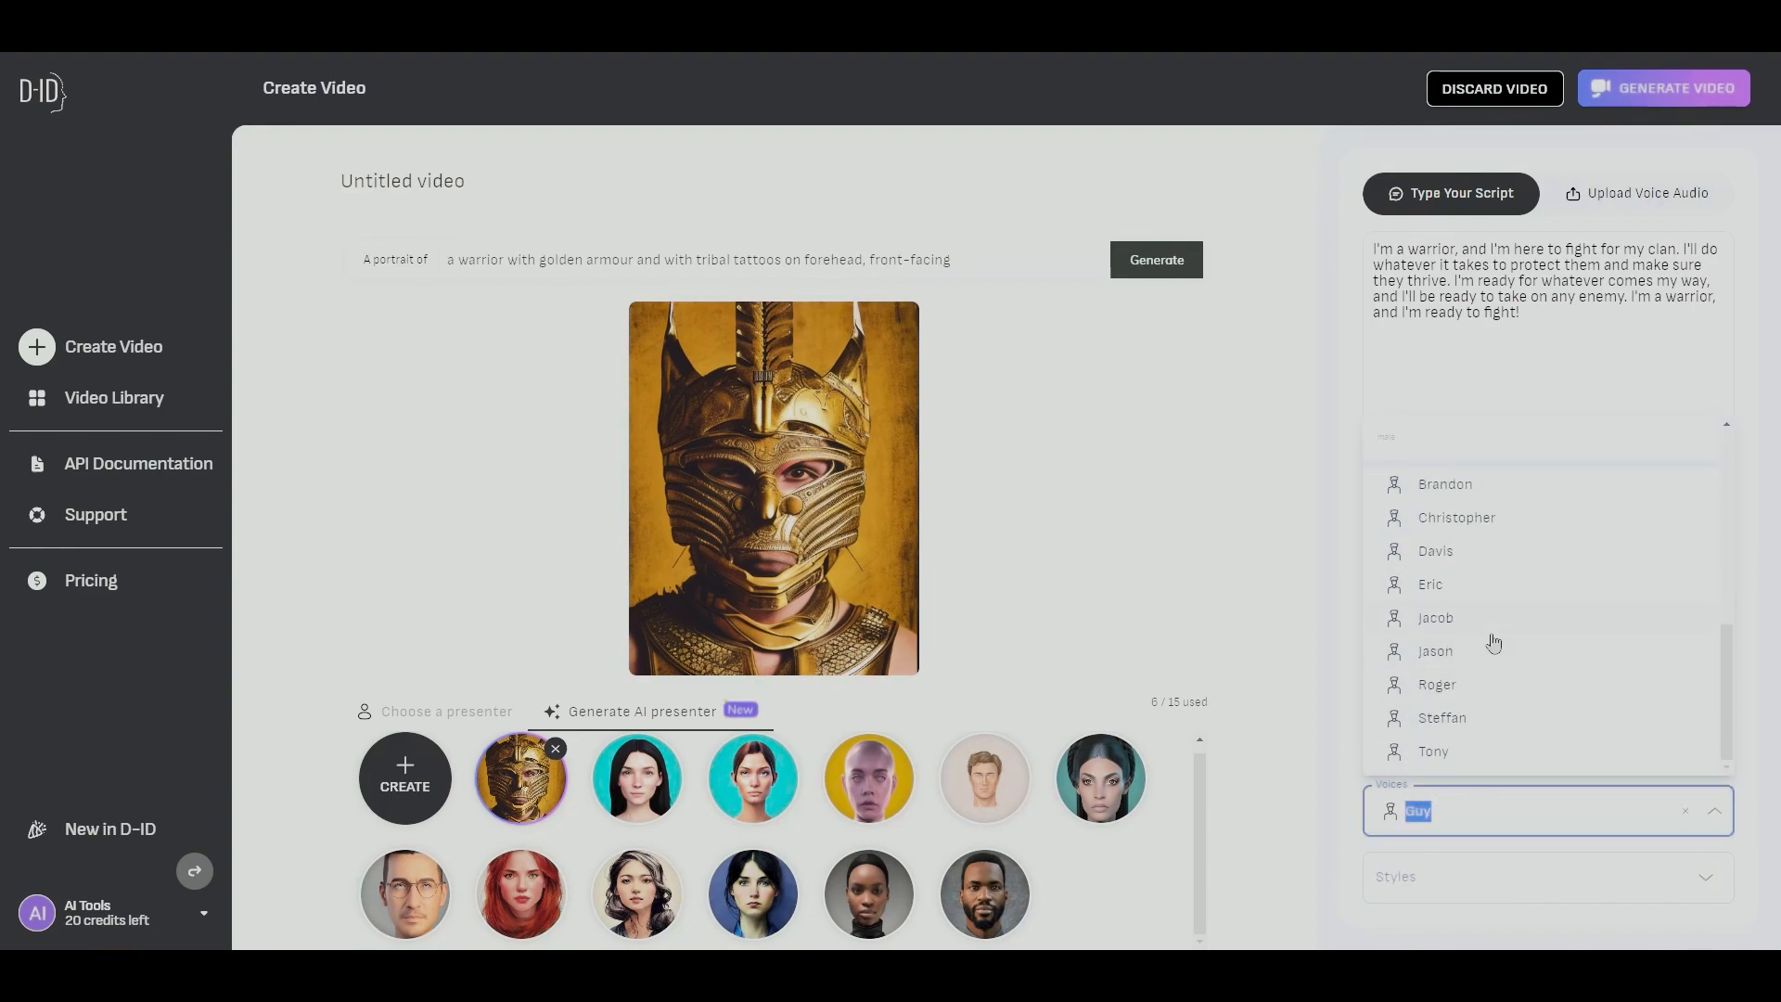
left_click(1493, 640)
left_click(1608, 879)
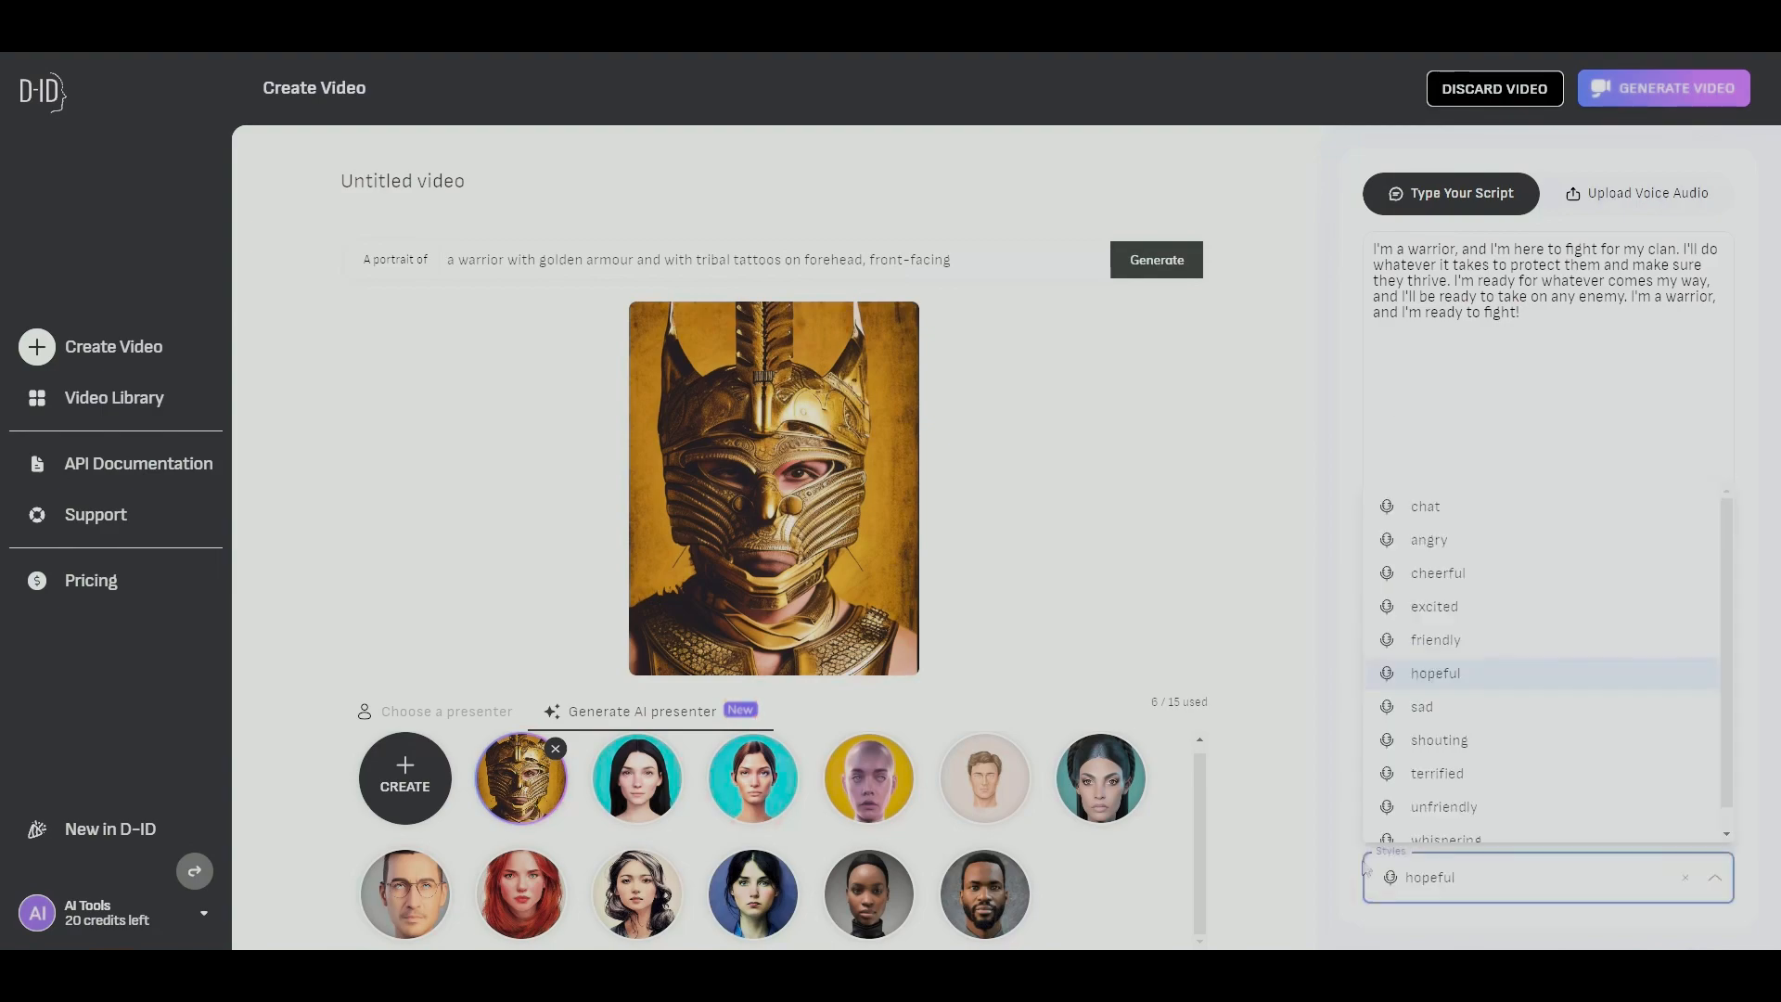
left_click(1430, 511)
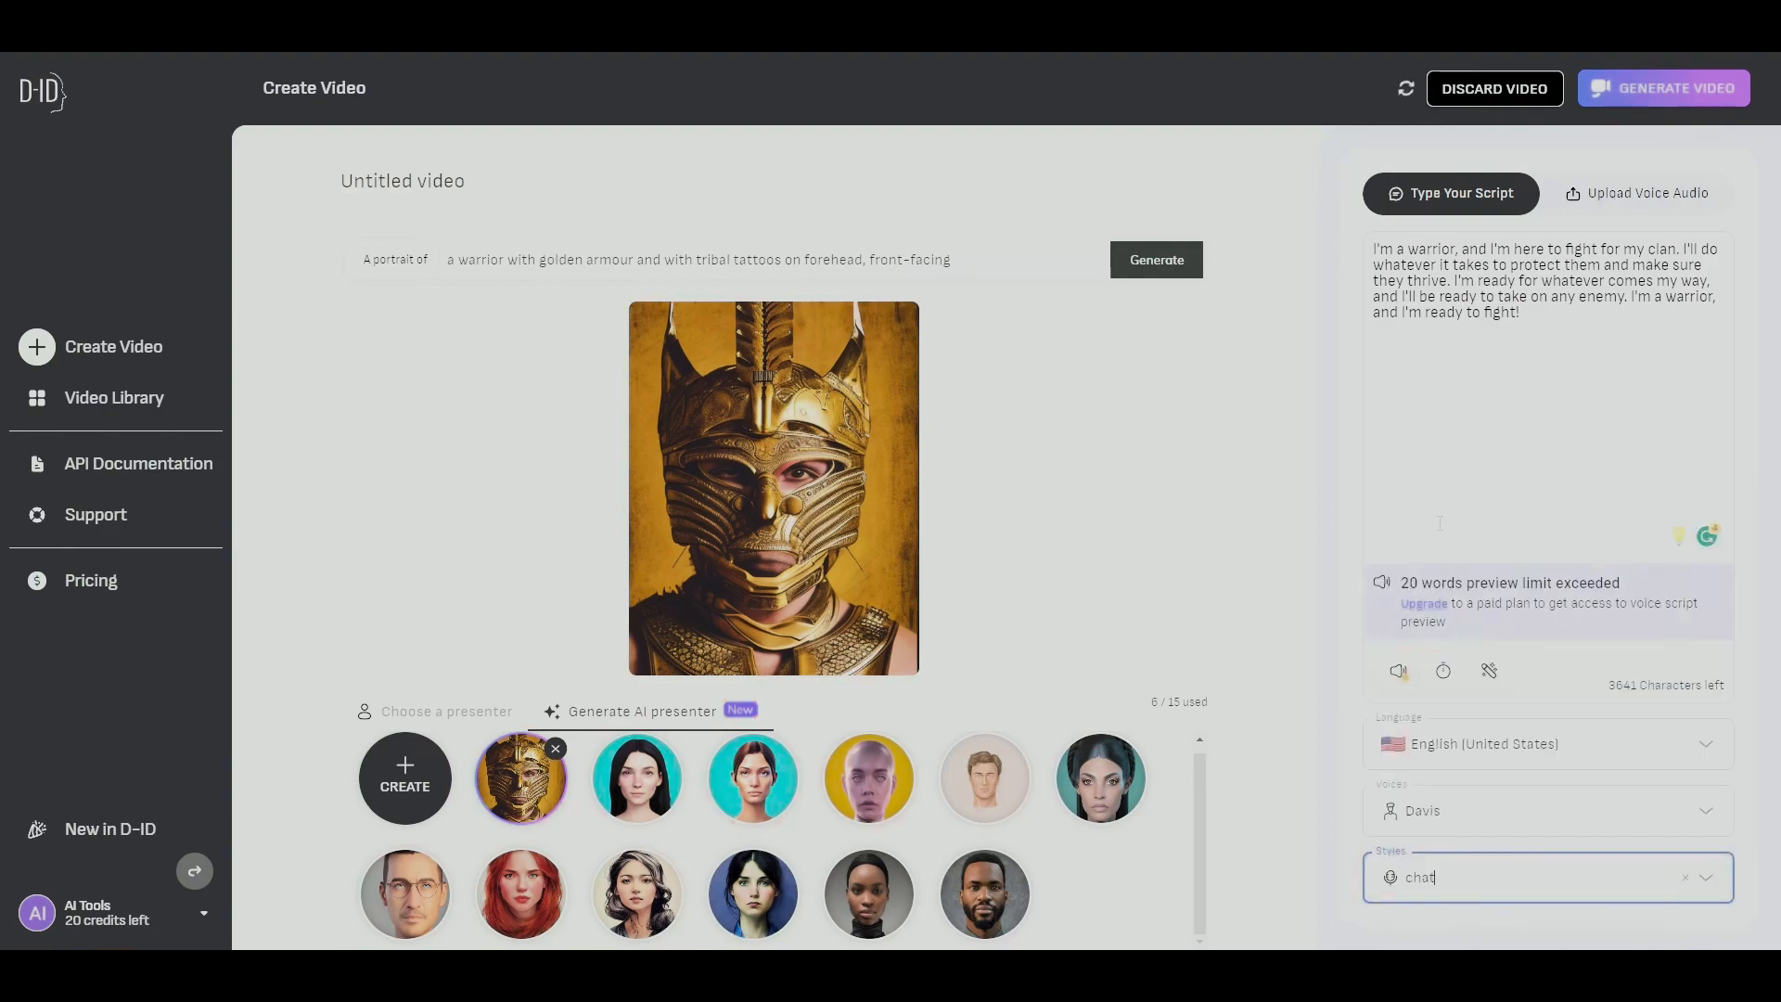
left_click(1479, 872)
left_click(1447, 504)
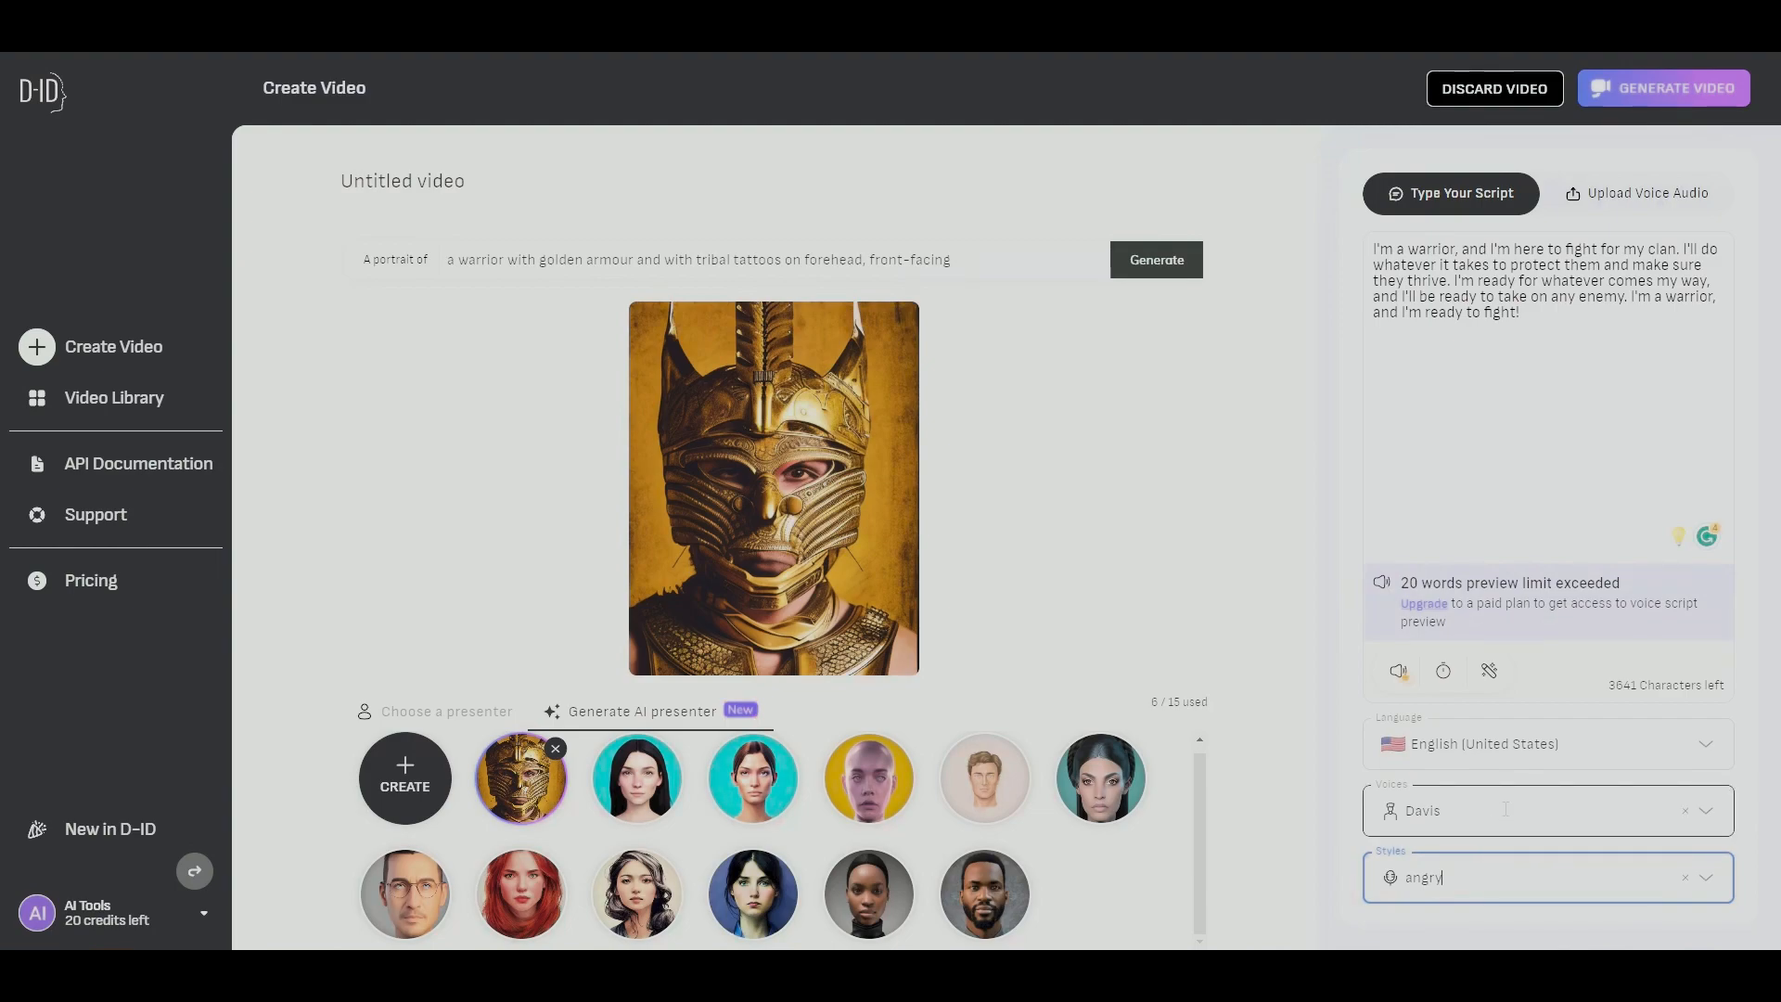
left_click(1402, 675)
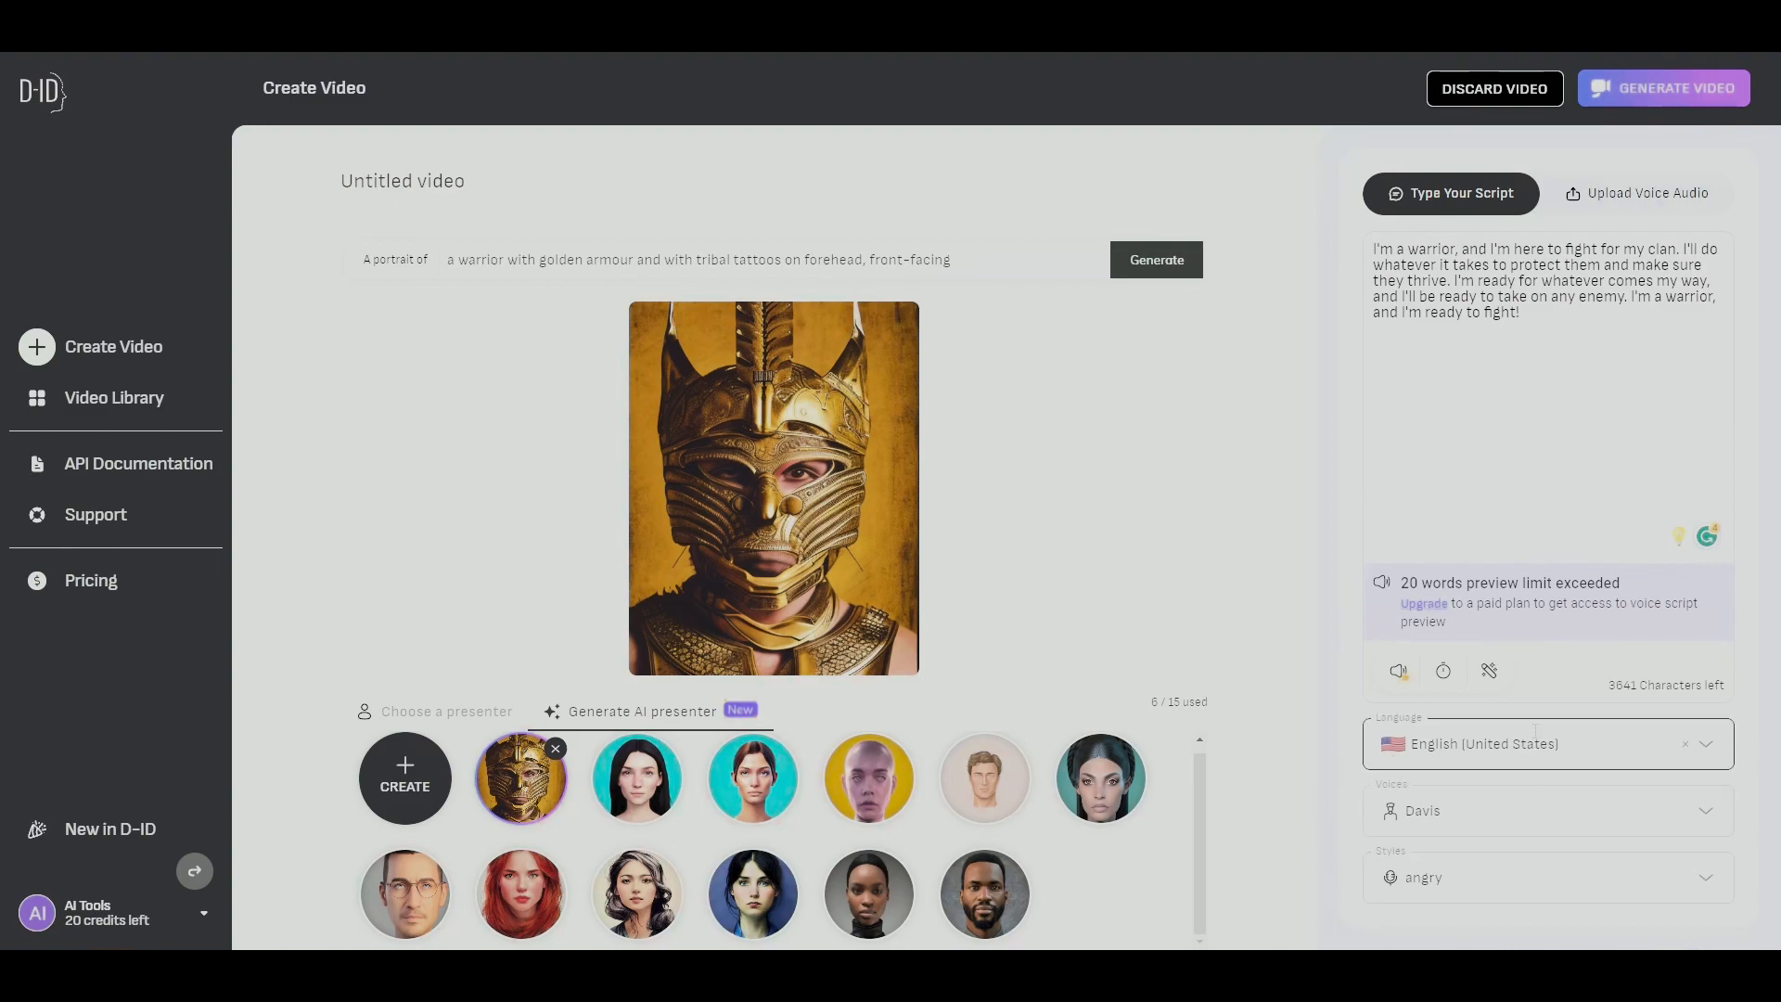
Check the available languages, add "translate above to greek" below the warrior script and let AI continue it
left_click(1461, 744)
scroll(1460, 603, "up", 15)
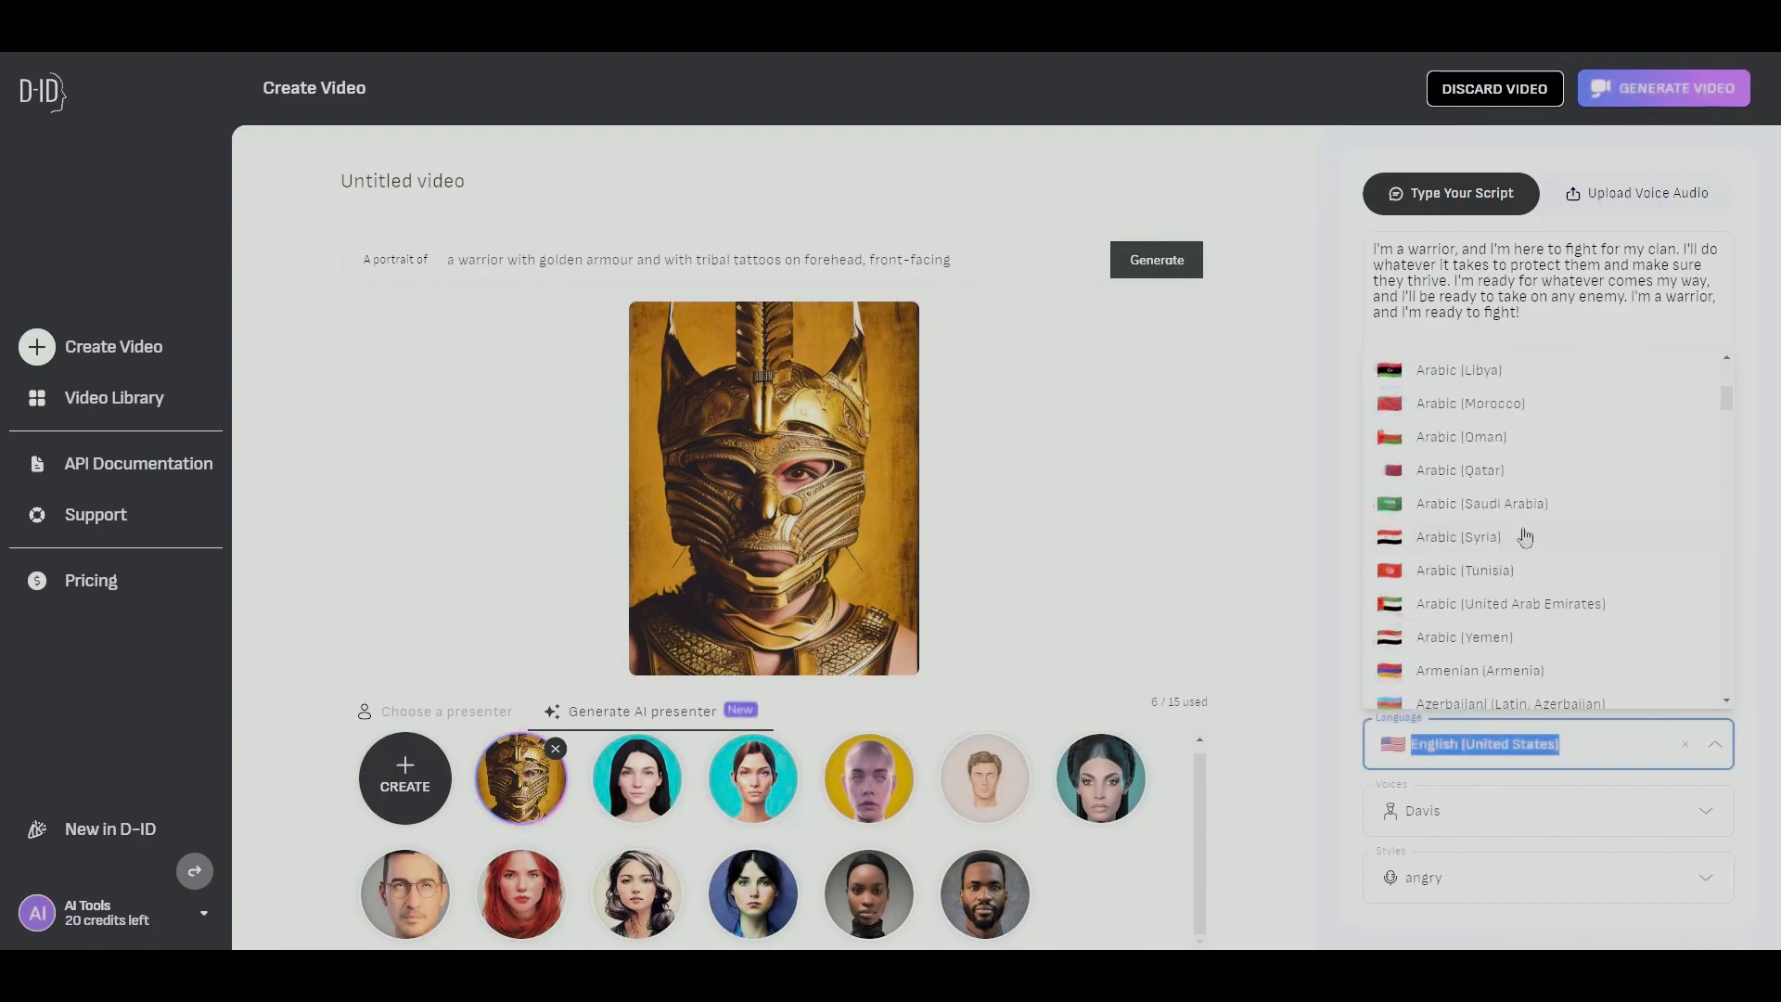
scroll(1463, 574, "down", 20)
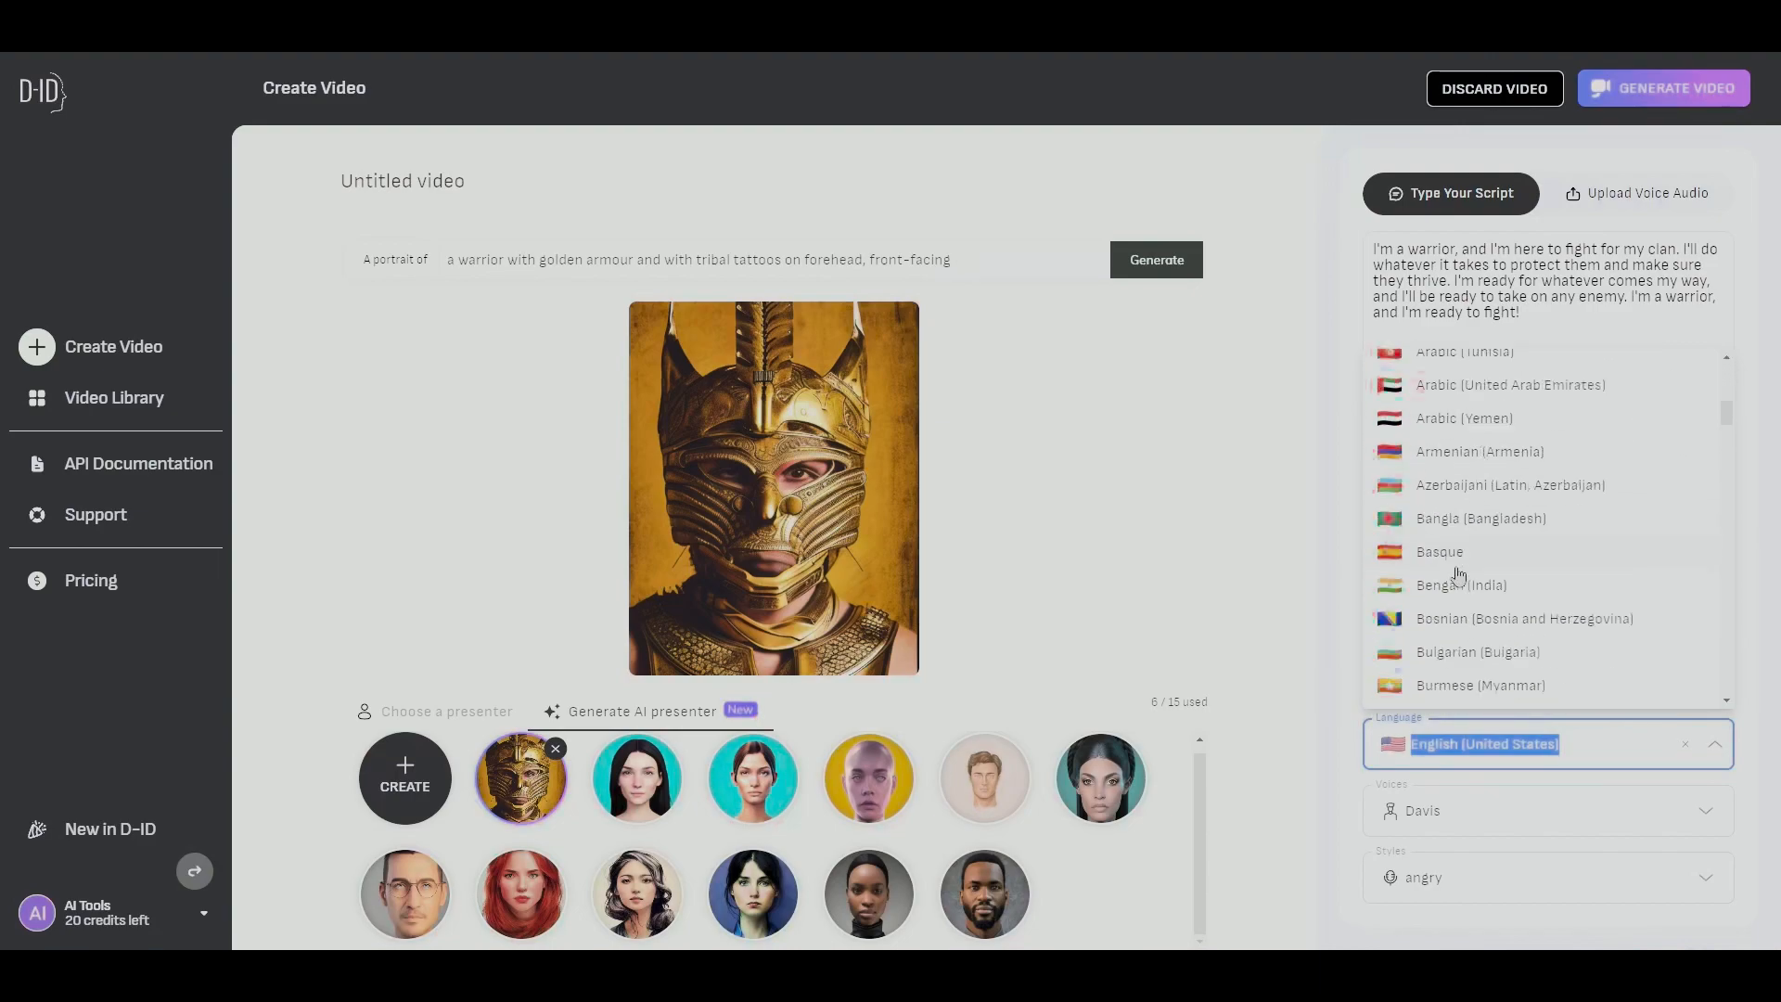
scroll(1459, 577, "up", 1)
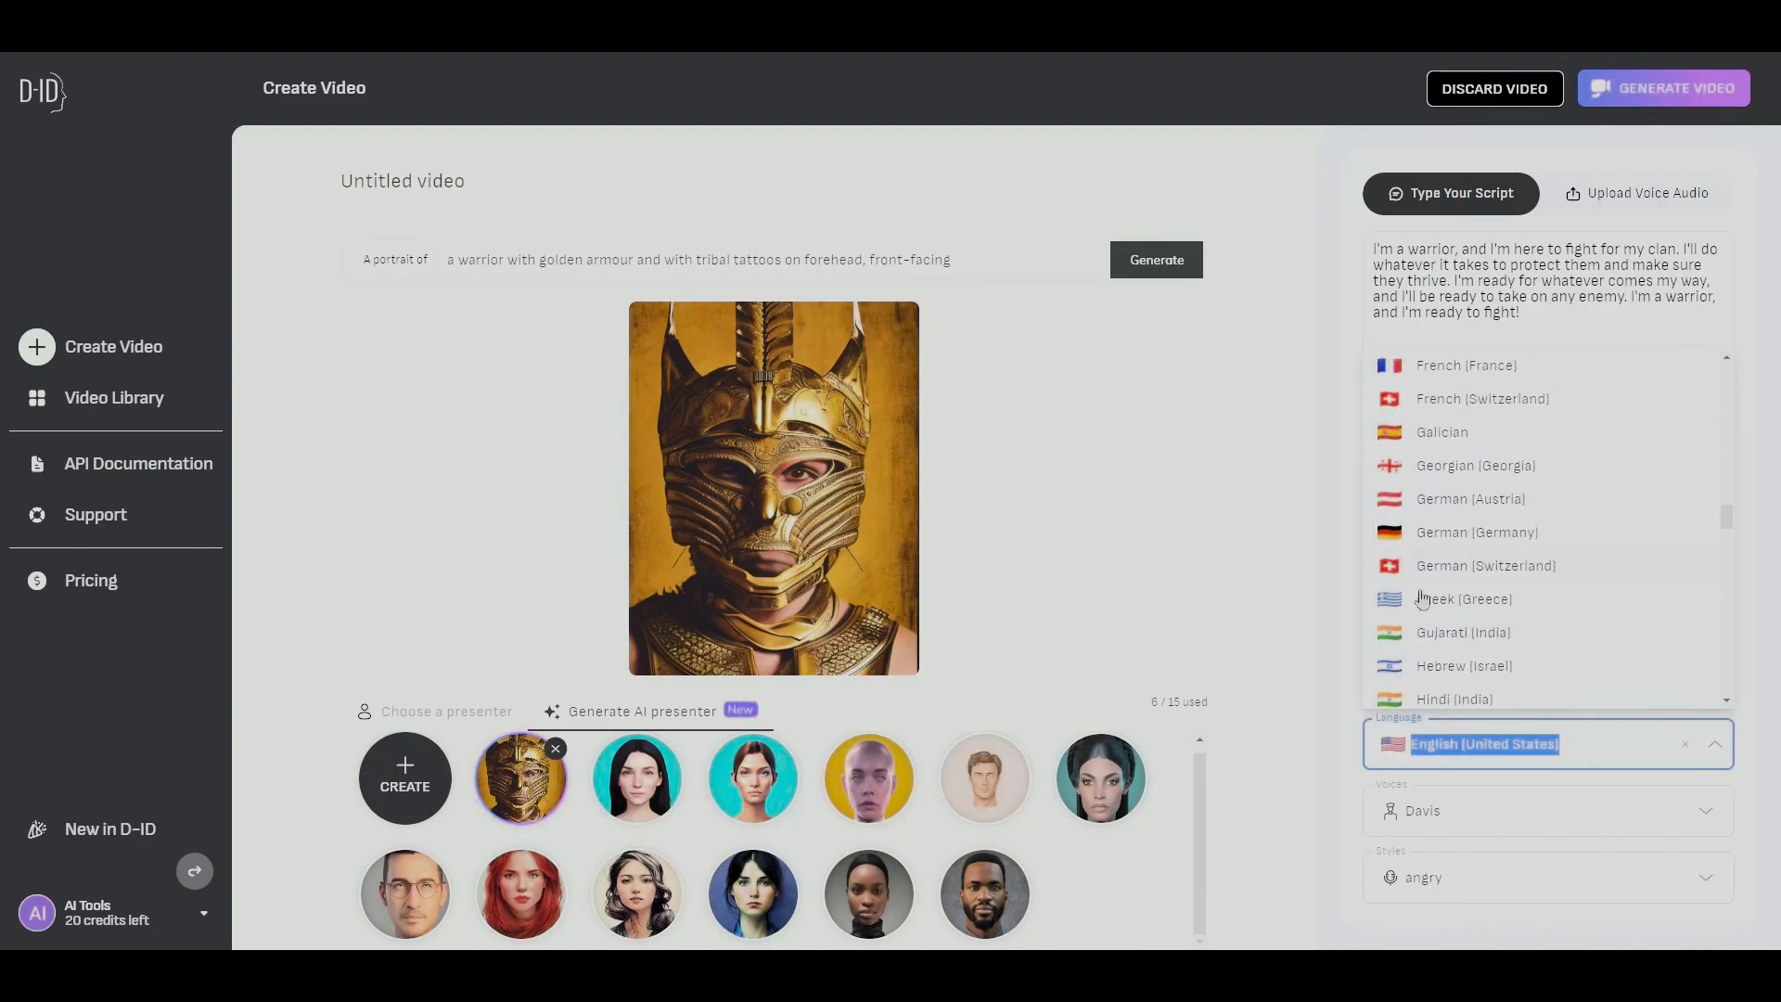
left_click(1608, 383)
key("Return")
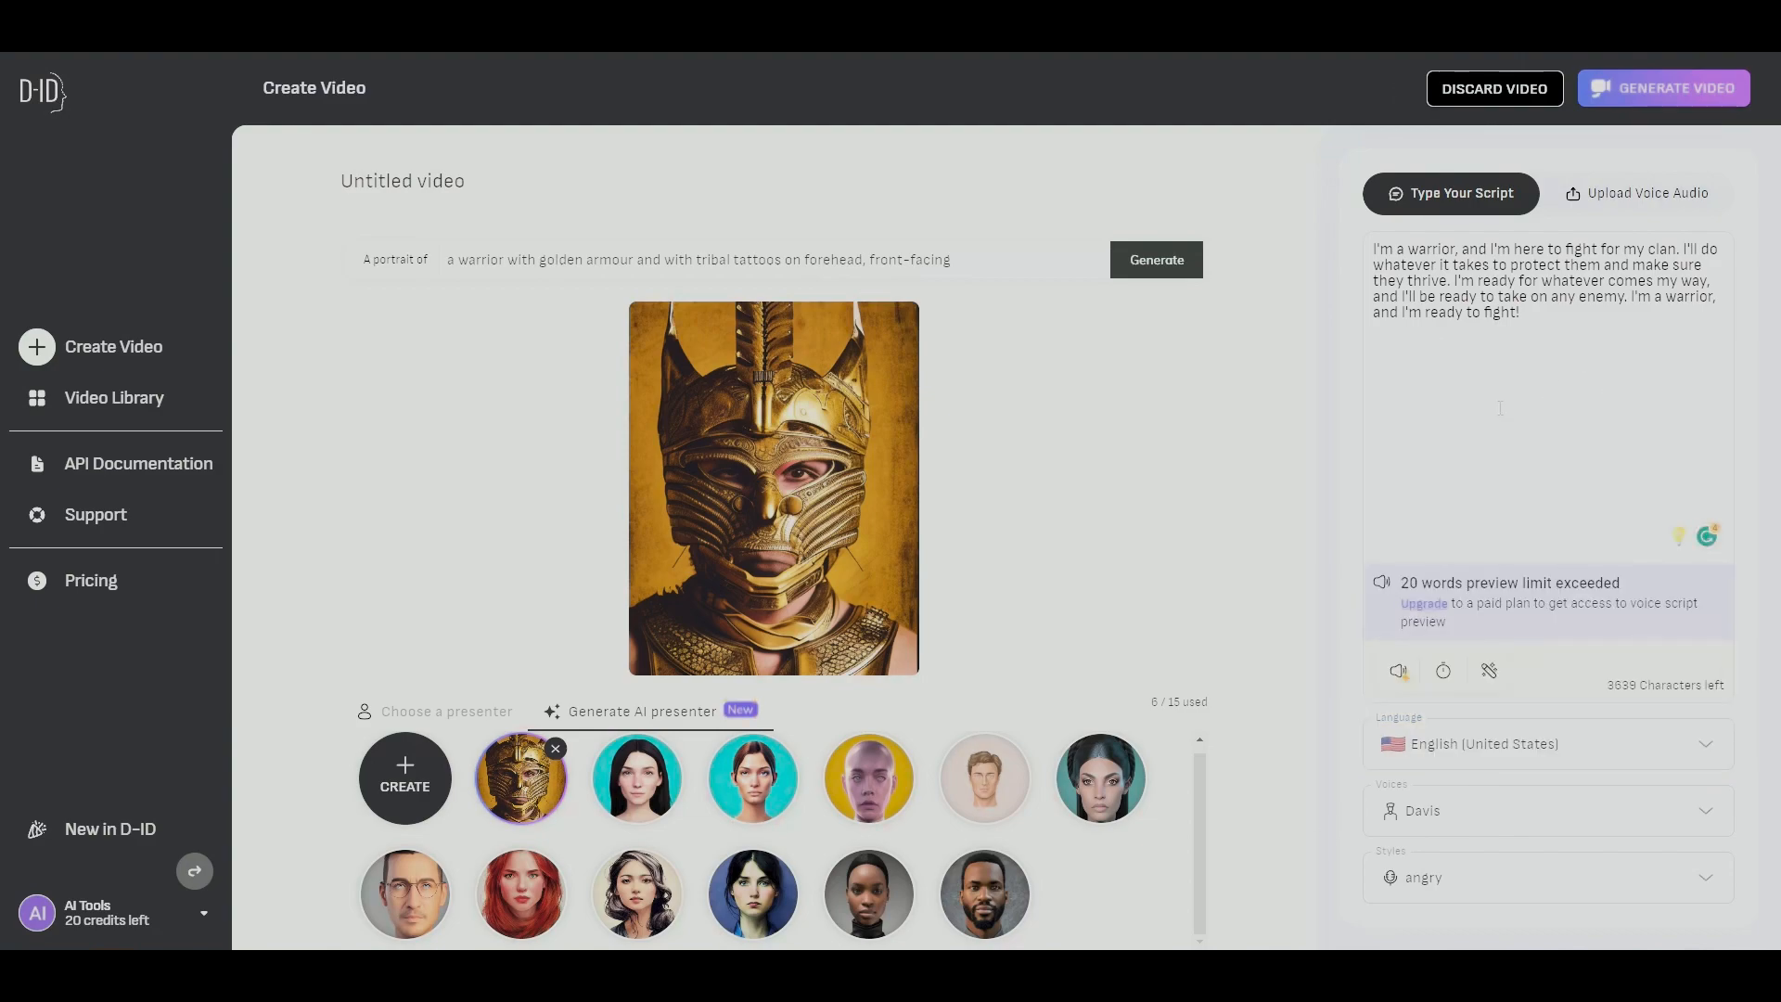
type("translate above to greek")
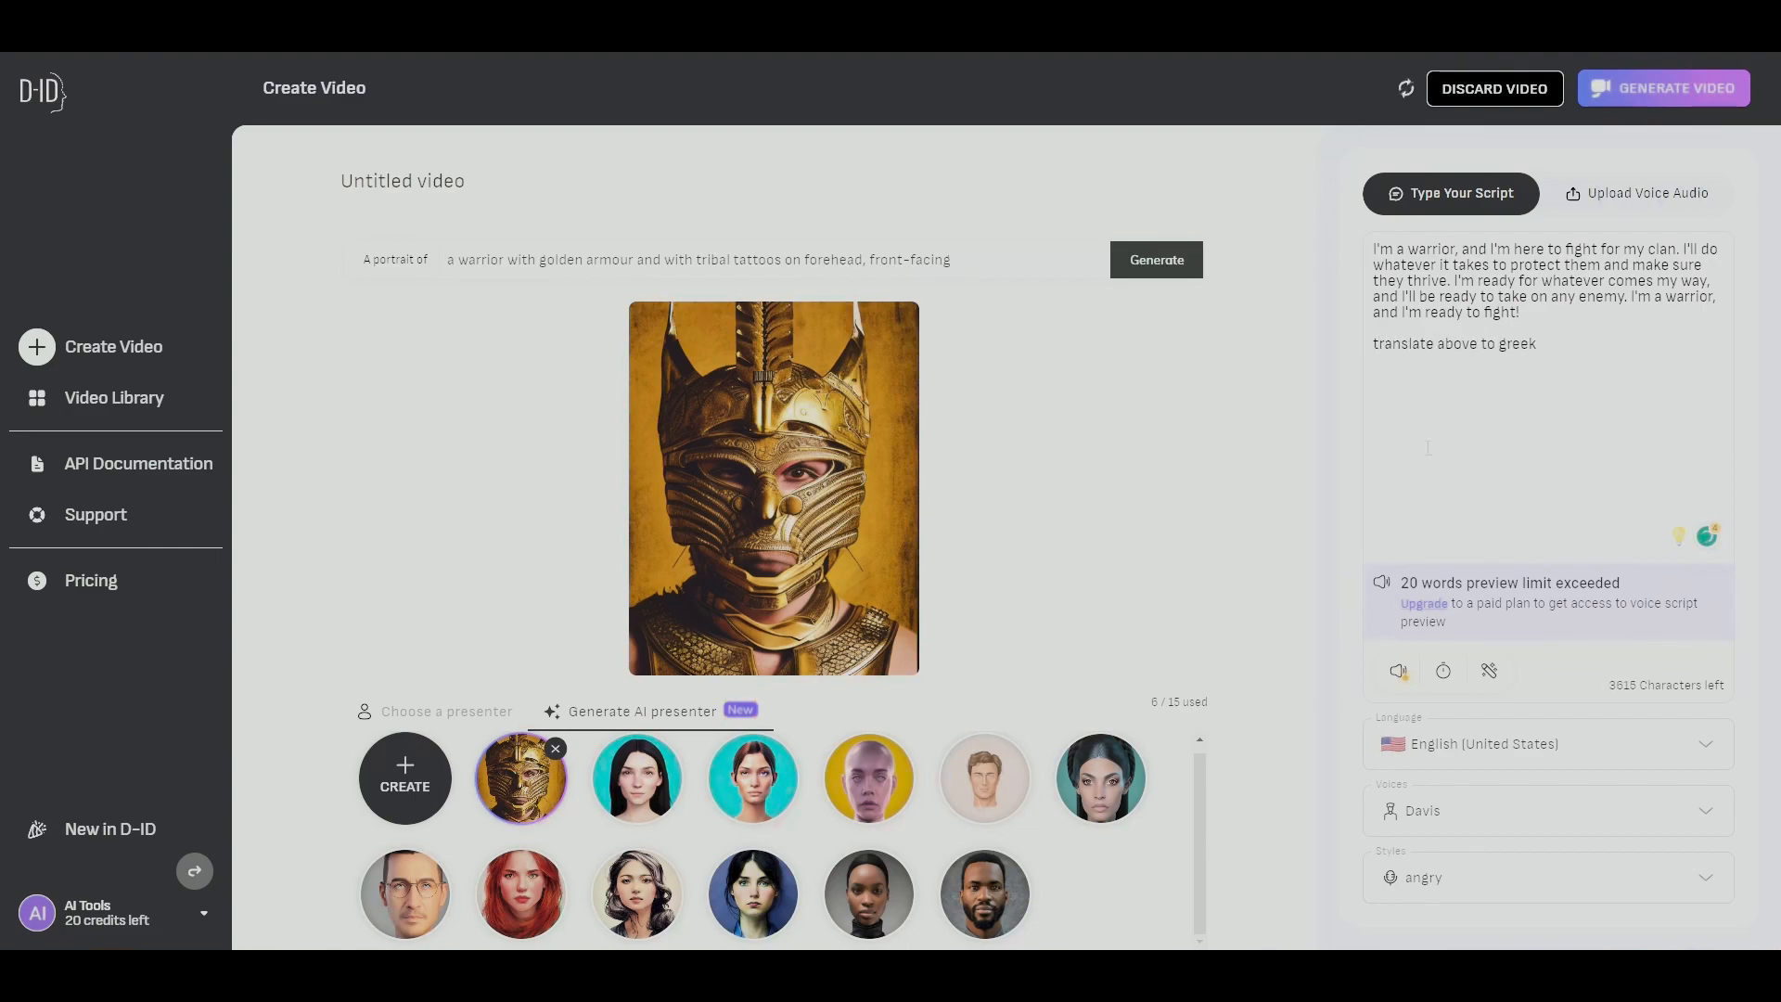
left_click(1491, 672)
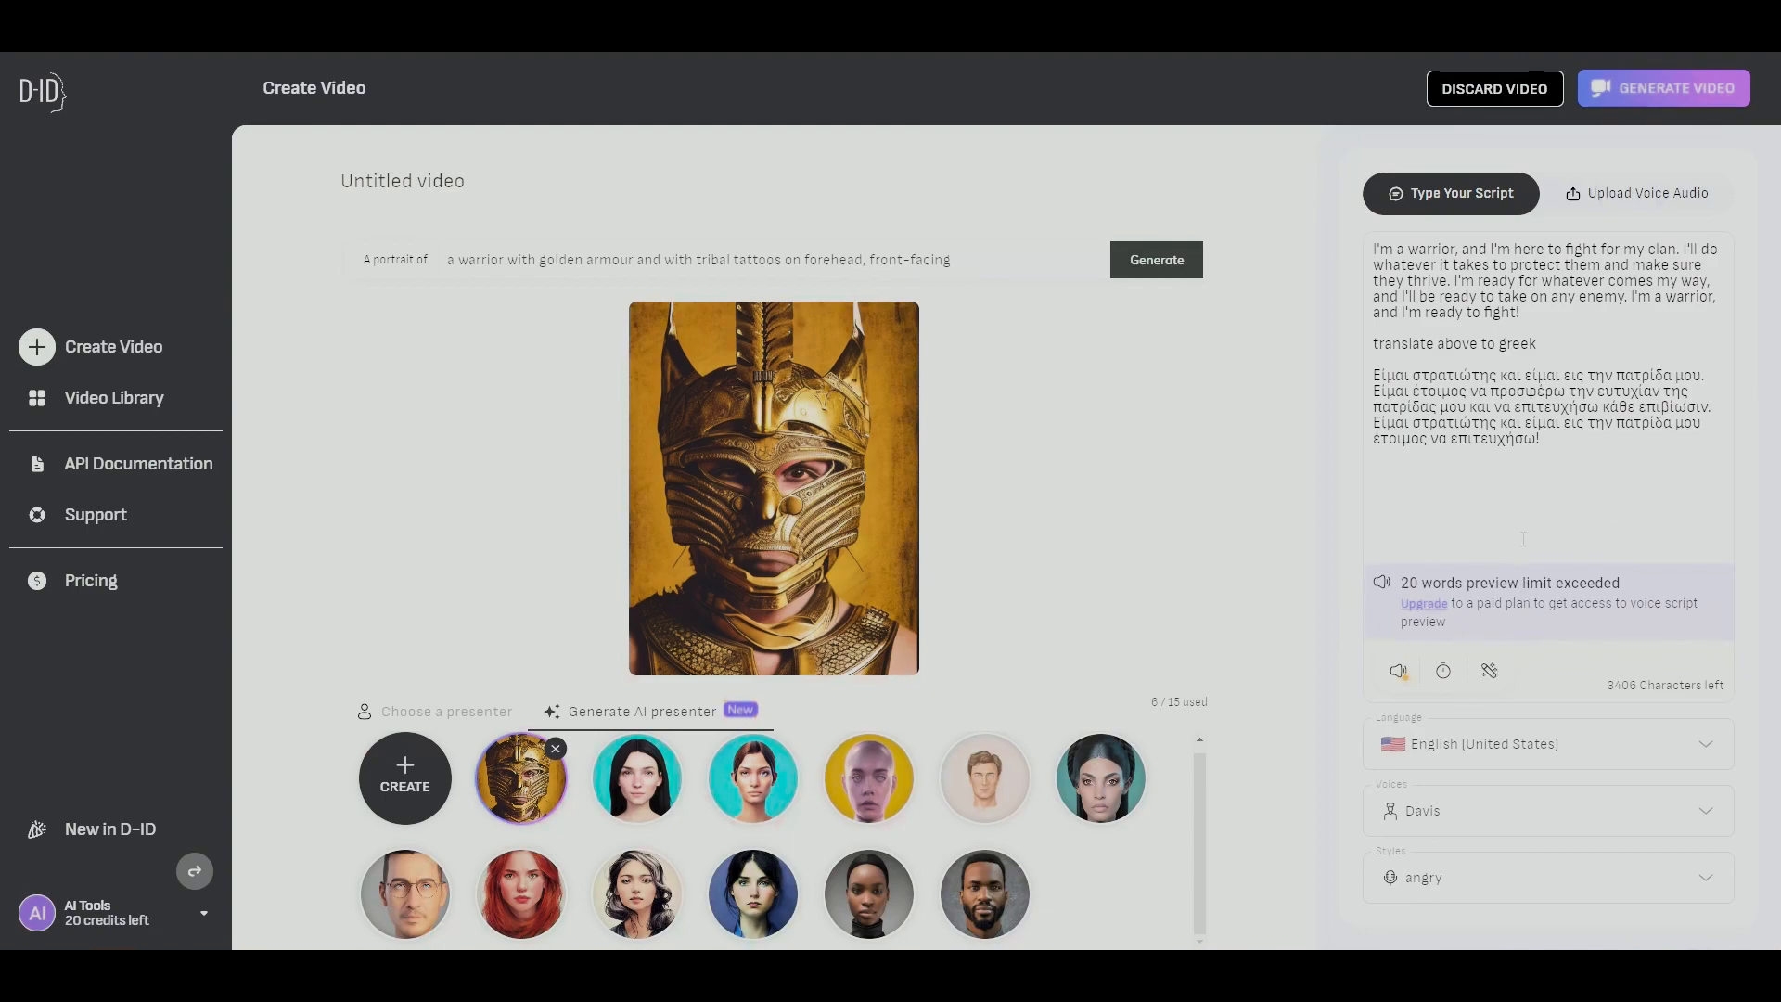
Delete the English script and the translation instruction so that only the Greek text is left
left_click_drag(1554, 439, 1280, 377)
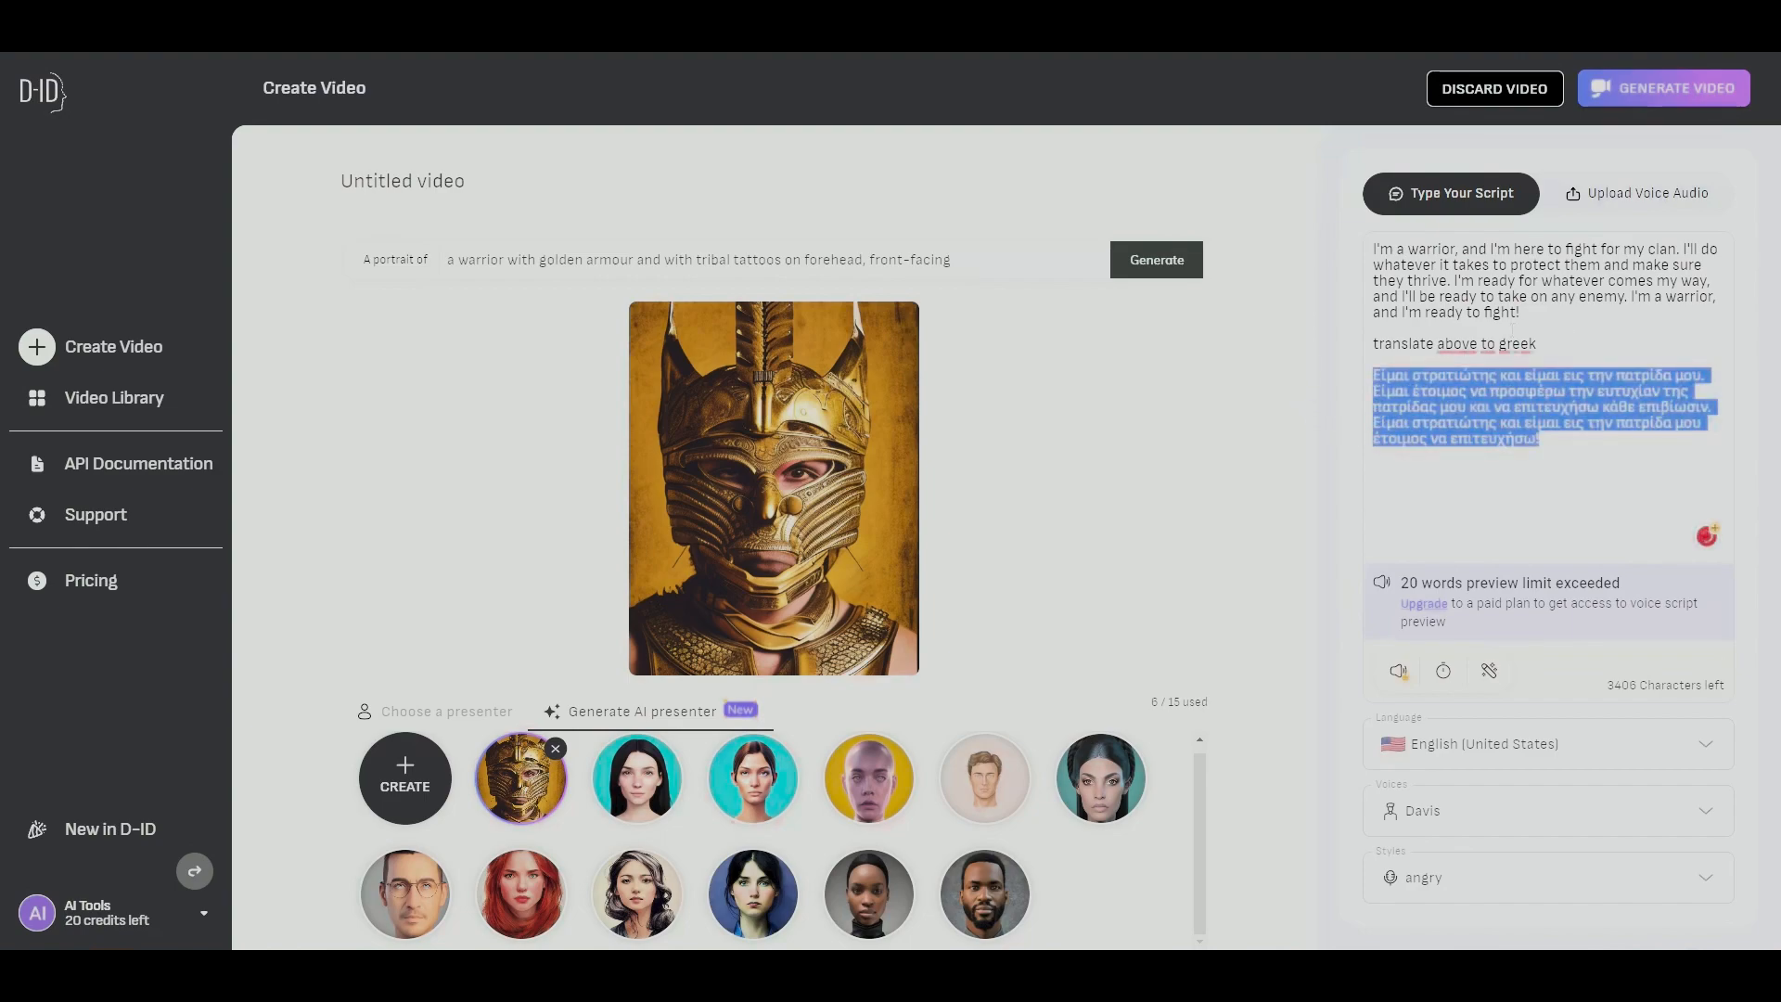
left_click_drag(1523, 315, 1344, 267)
key("BackSpace")
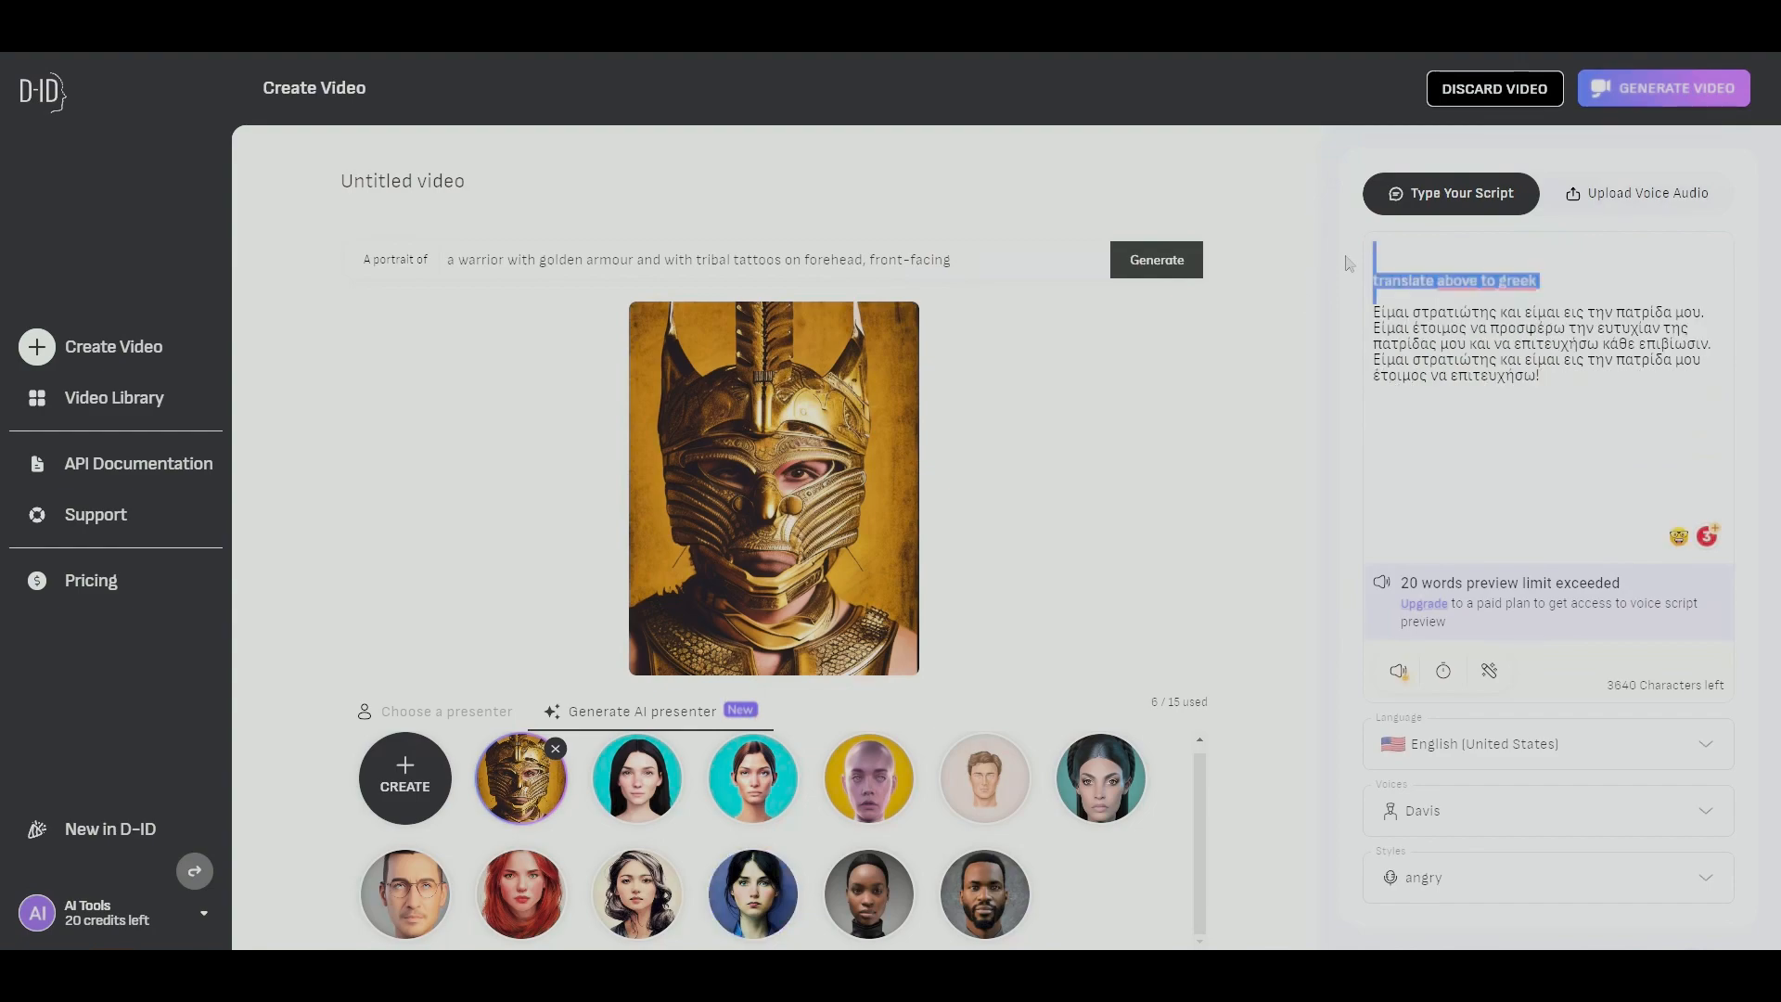
key("BackSpace")
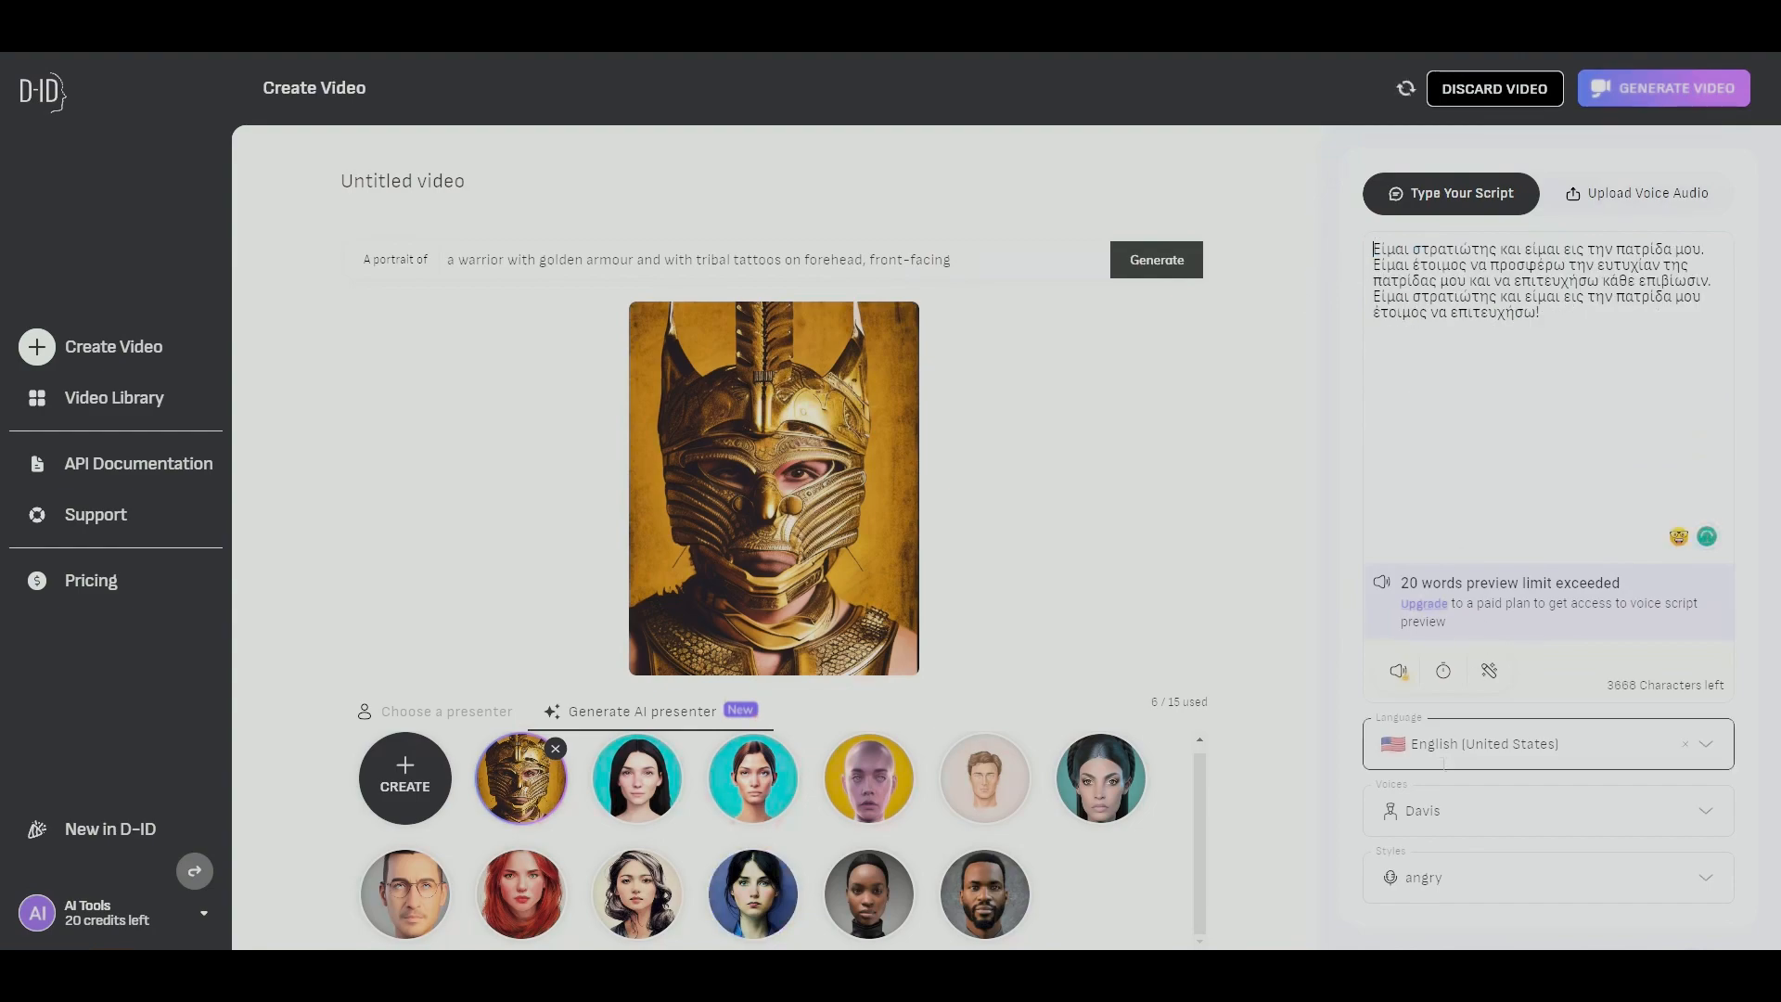
Set the script language to Greek (Greece) with the Athina voice and try an audio preview
left_click(1533, 738)
scroll(1540, 576, "up", 10)
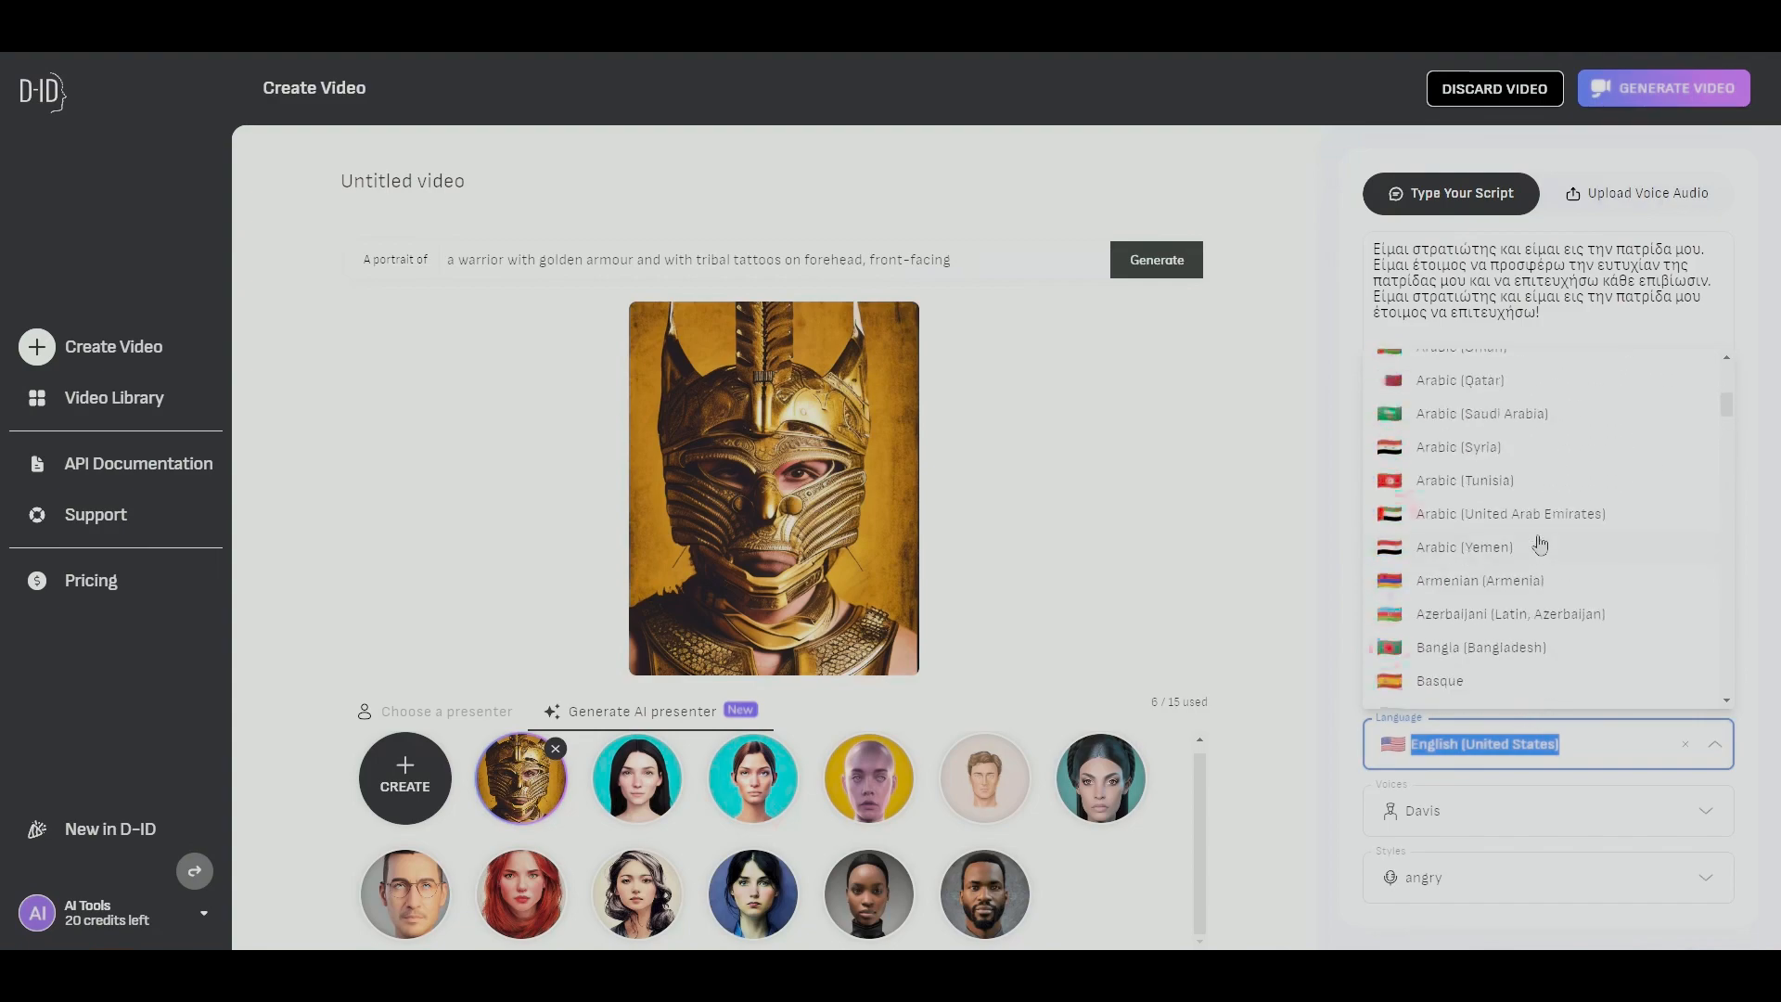
scroll(1549, 536, "down", 15)
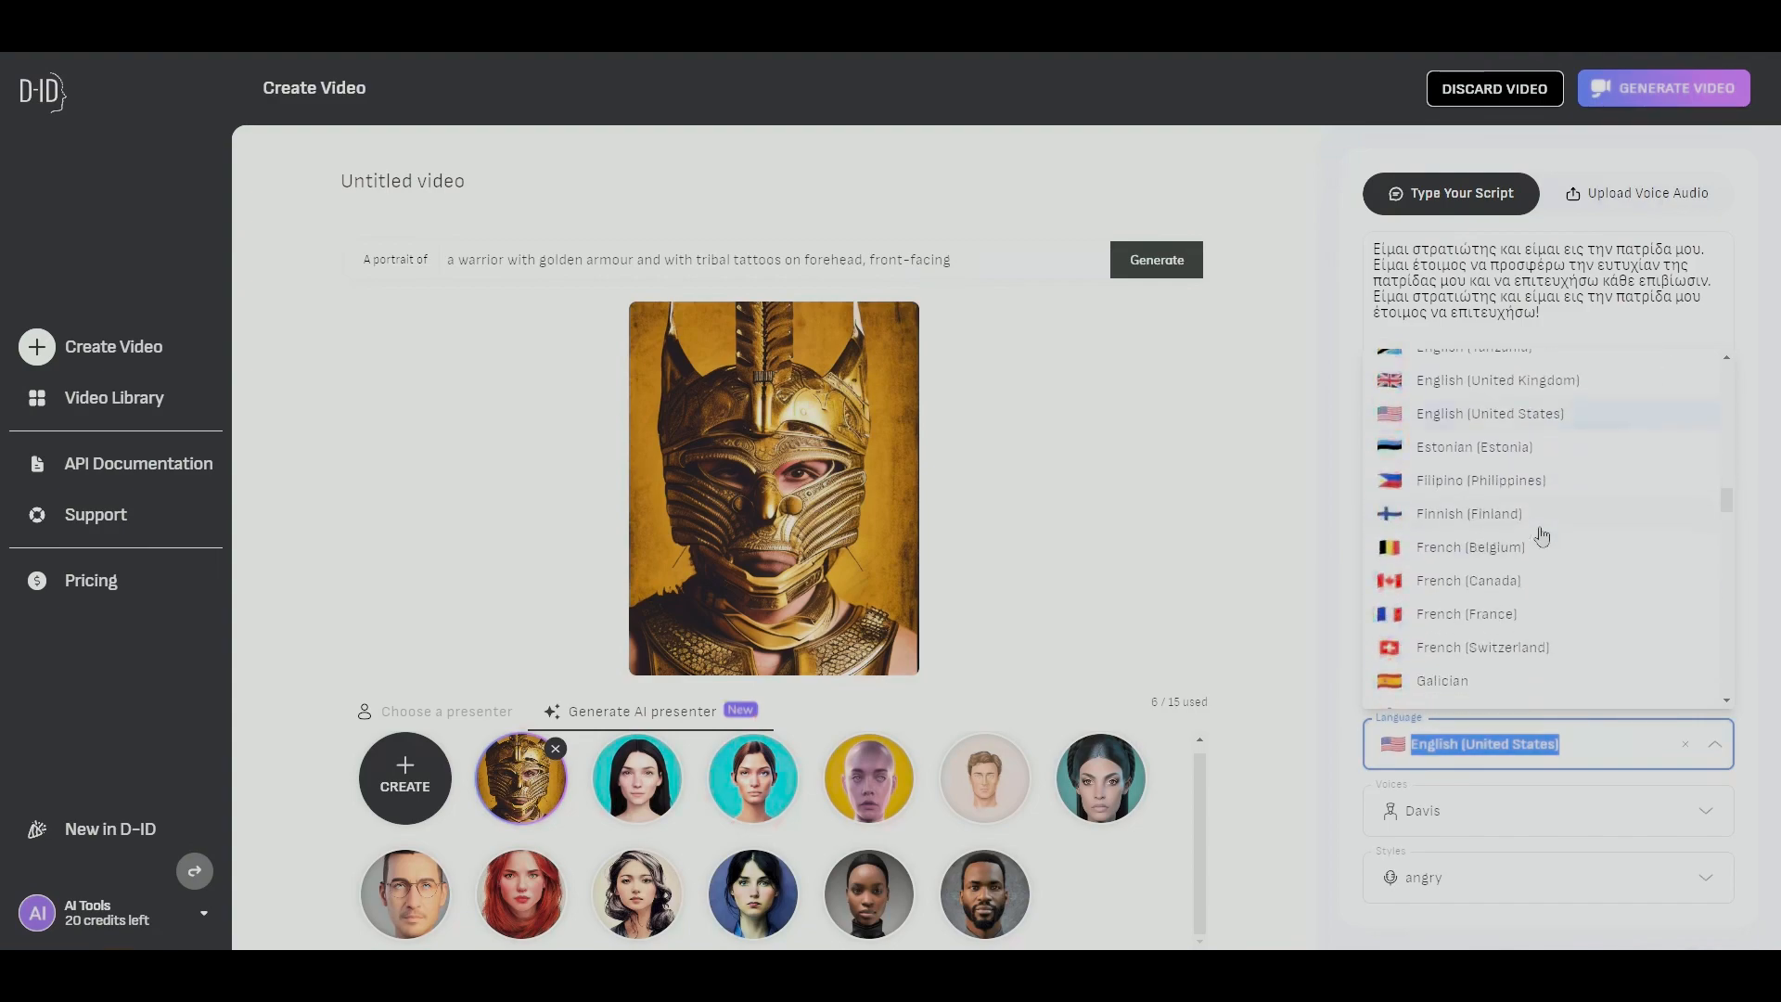
scroll(1518, 524, "down", 3)
left_click(1518, 492)
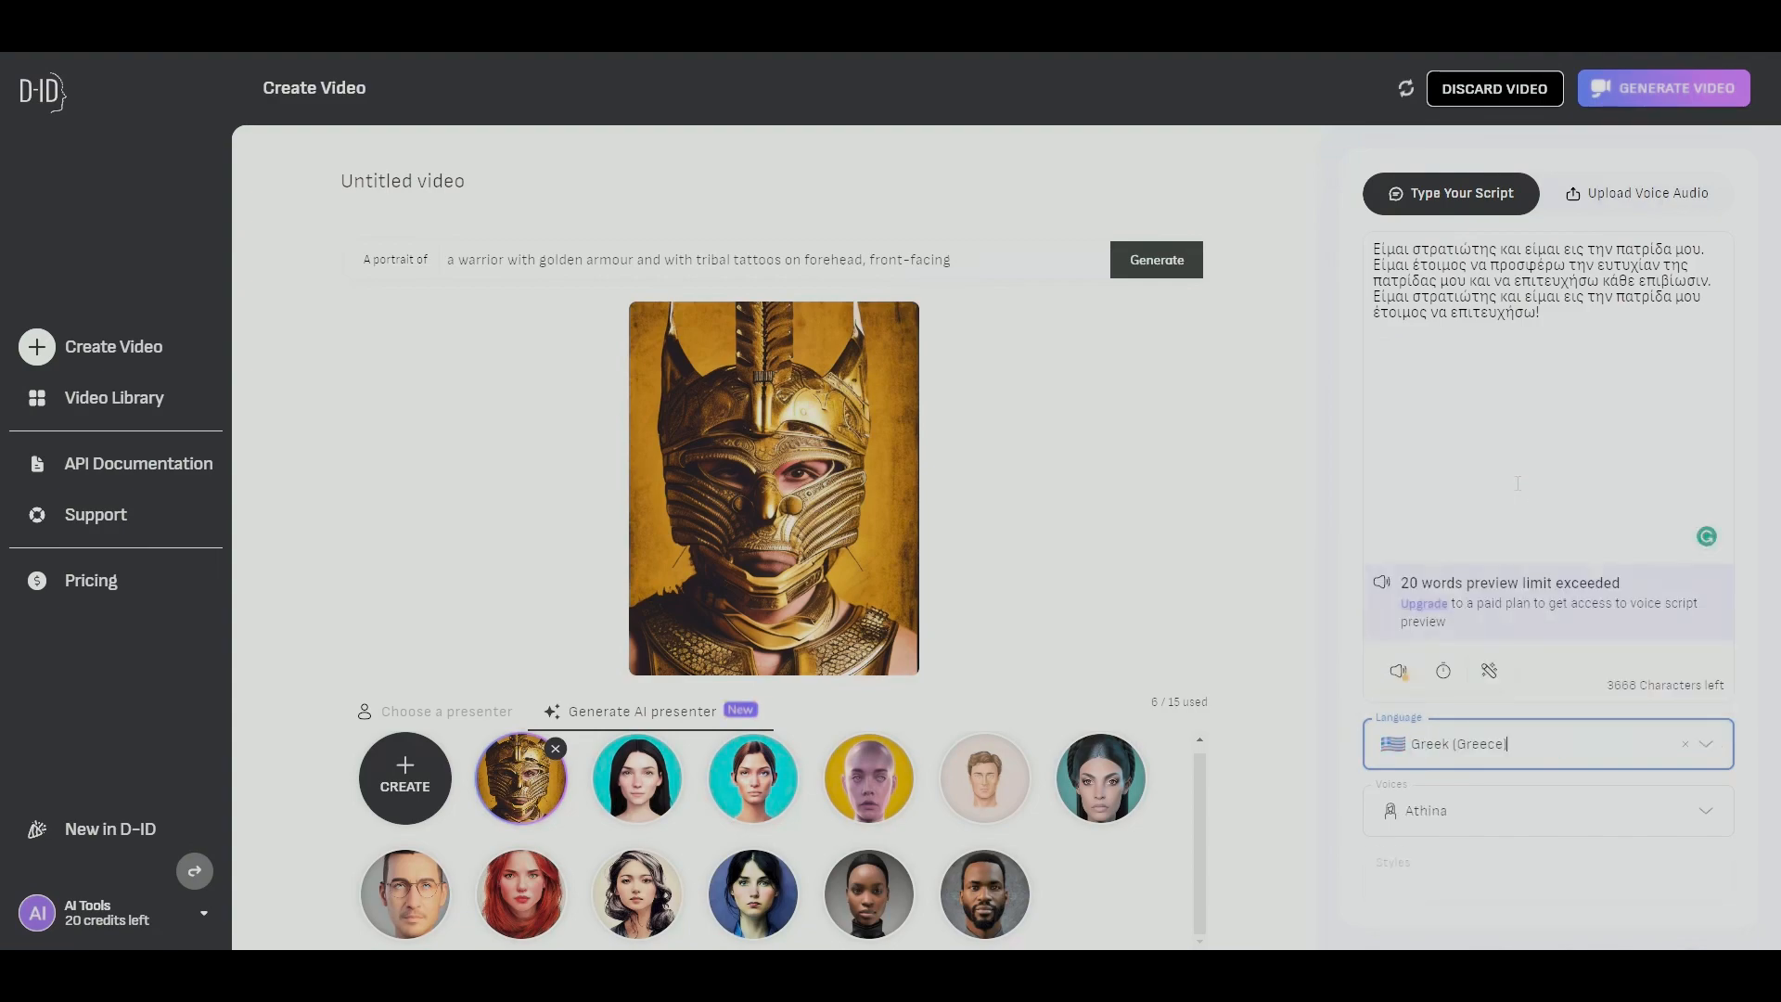
left_click(1338, 810)
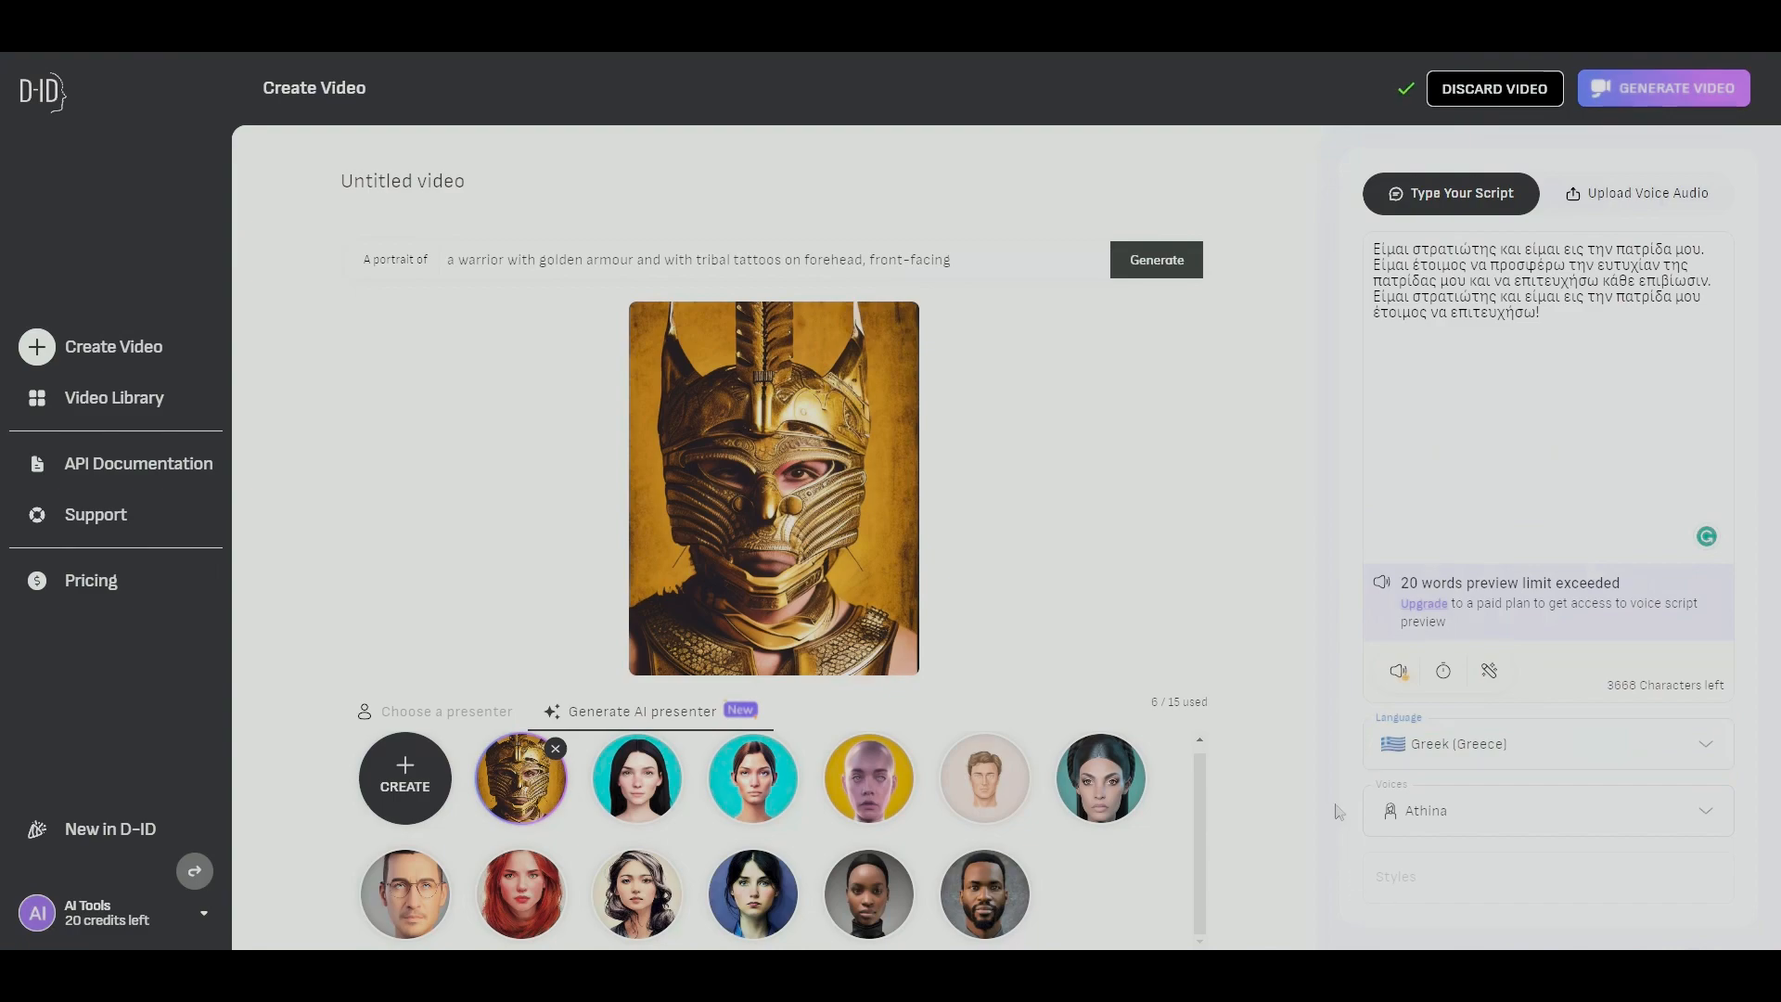
left_click(1556, 807)
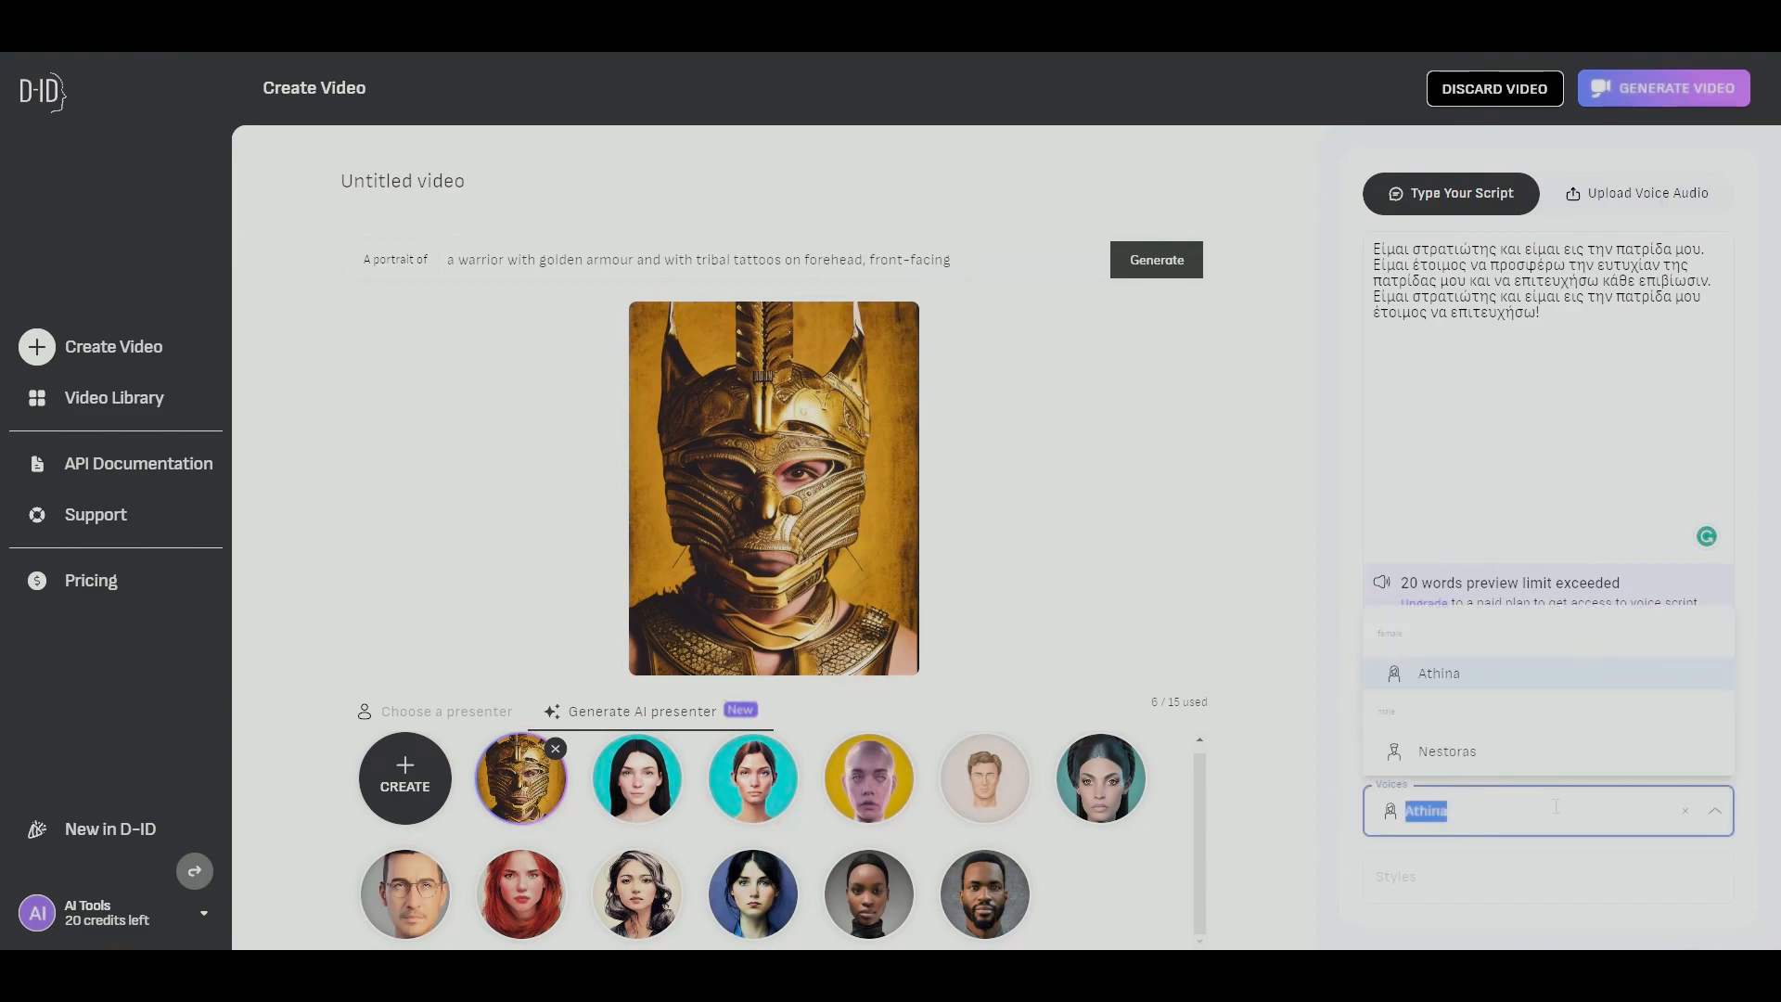
left_click(1463, 676)
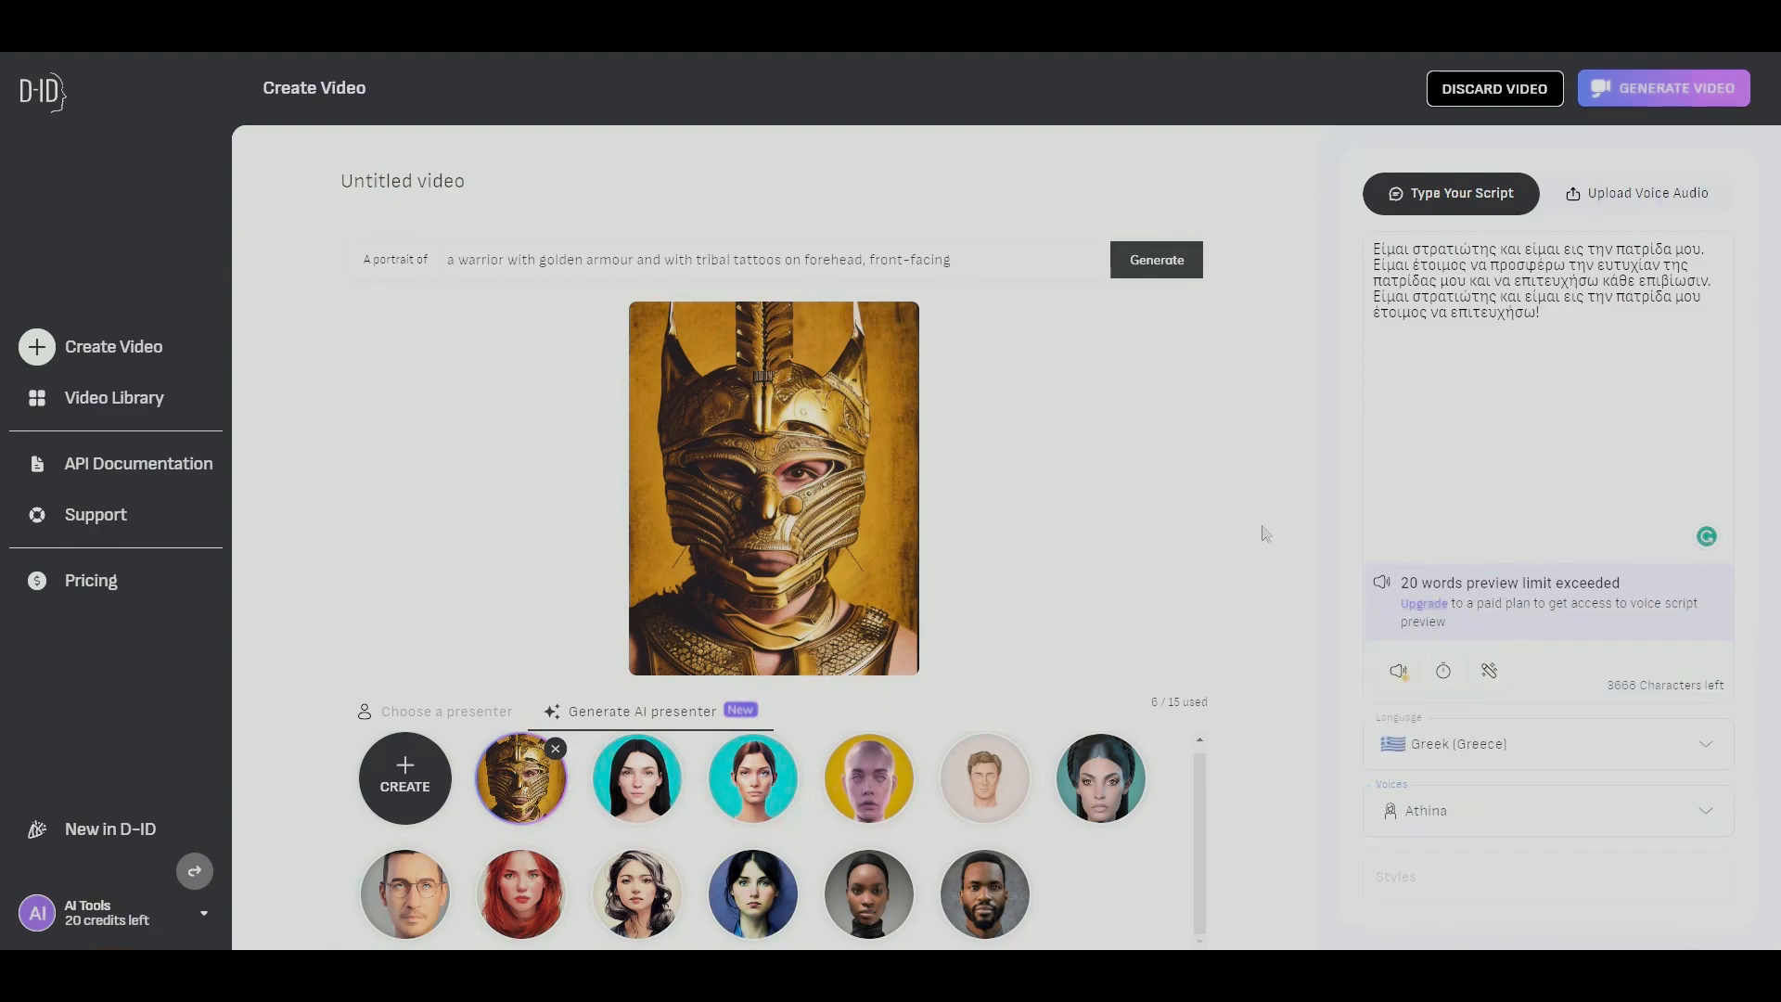
left_click(1399, 671)
Replace the Greek text with the original English warrior script
right_click(1522, 262)
left_click(1439, 393)
left_click(1420, 464)
left_click_drag(1610, 350, 1134, 227)
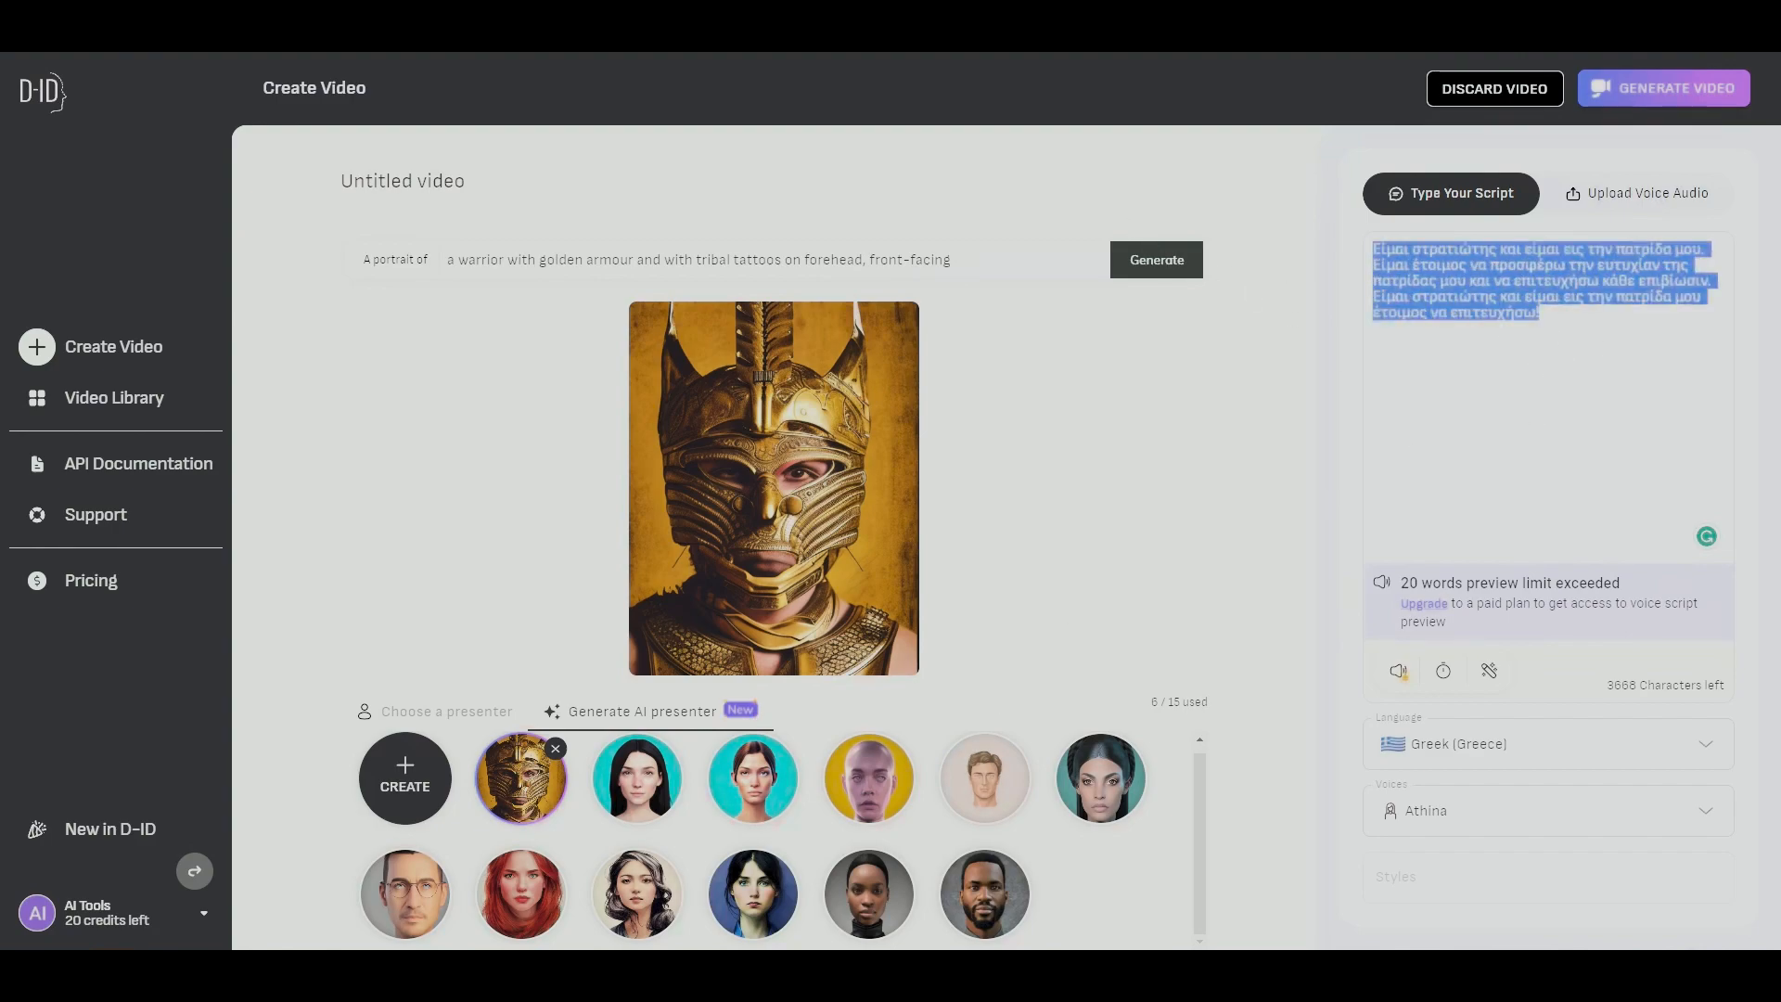
type("I'm a warrior, and I'm here to fight for my clan. I'll do whatever it takes to protect them and make sure they thrive. I'm ready for whatever comes my way, and I'll be ready to take on any enemy. I'm a warrior, and I'm ready to fight!")
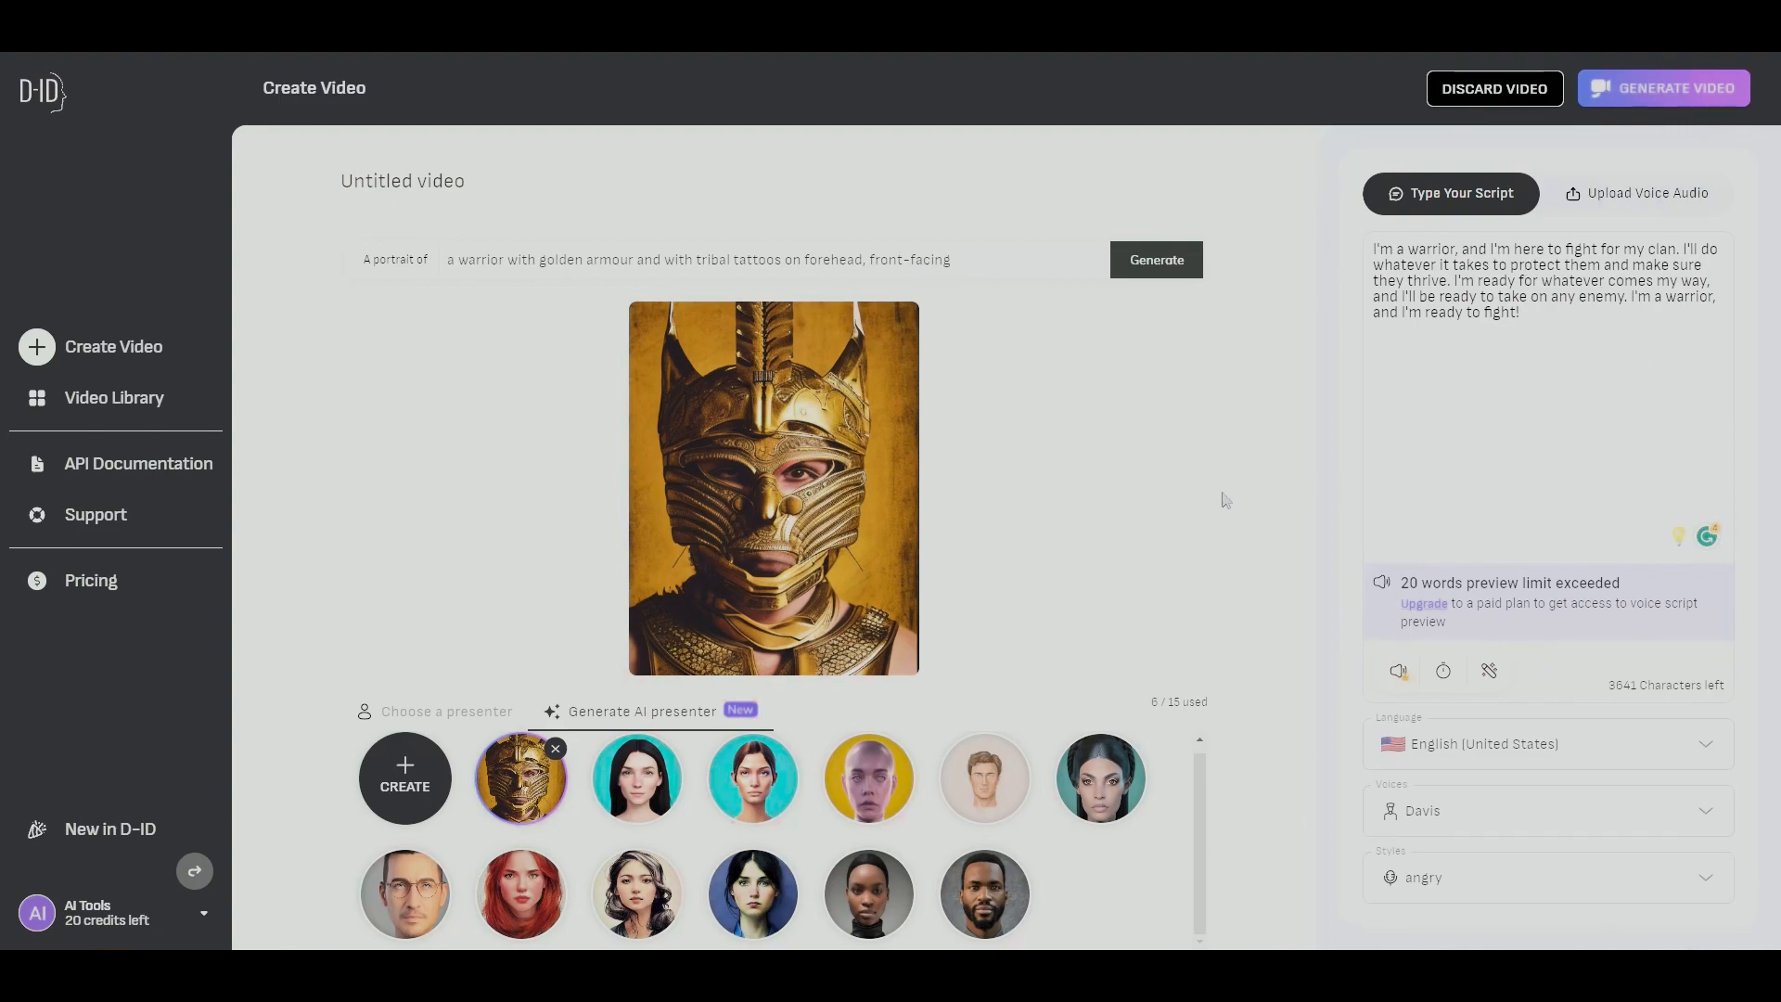
Generate the golden-masked warrior video from the English script and confirm the generation
left_click(1684, 90)
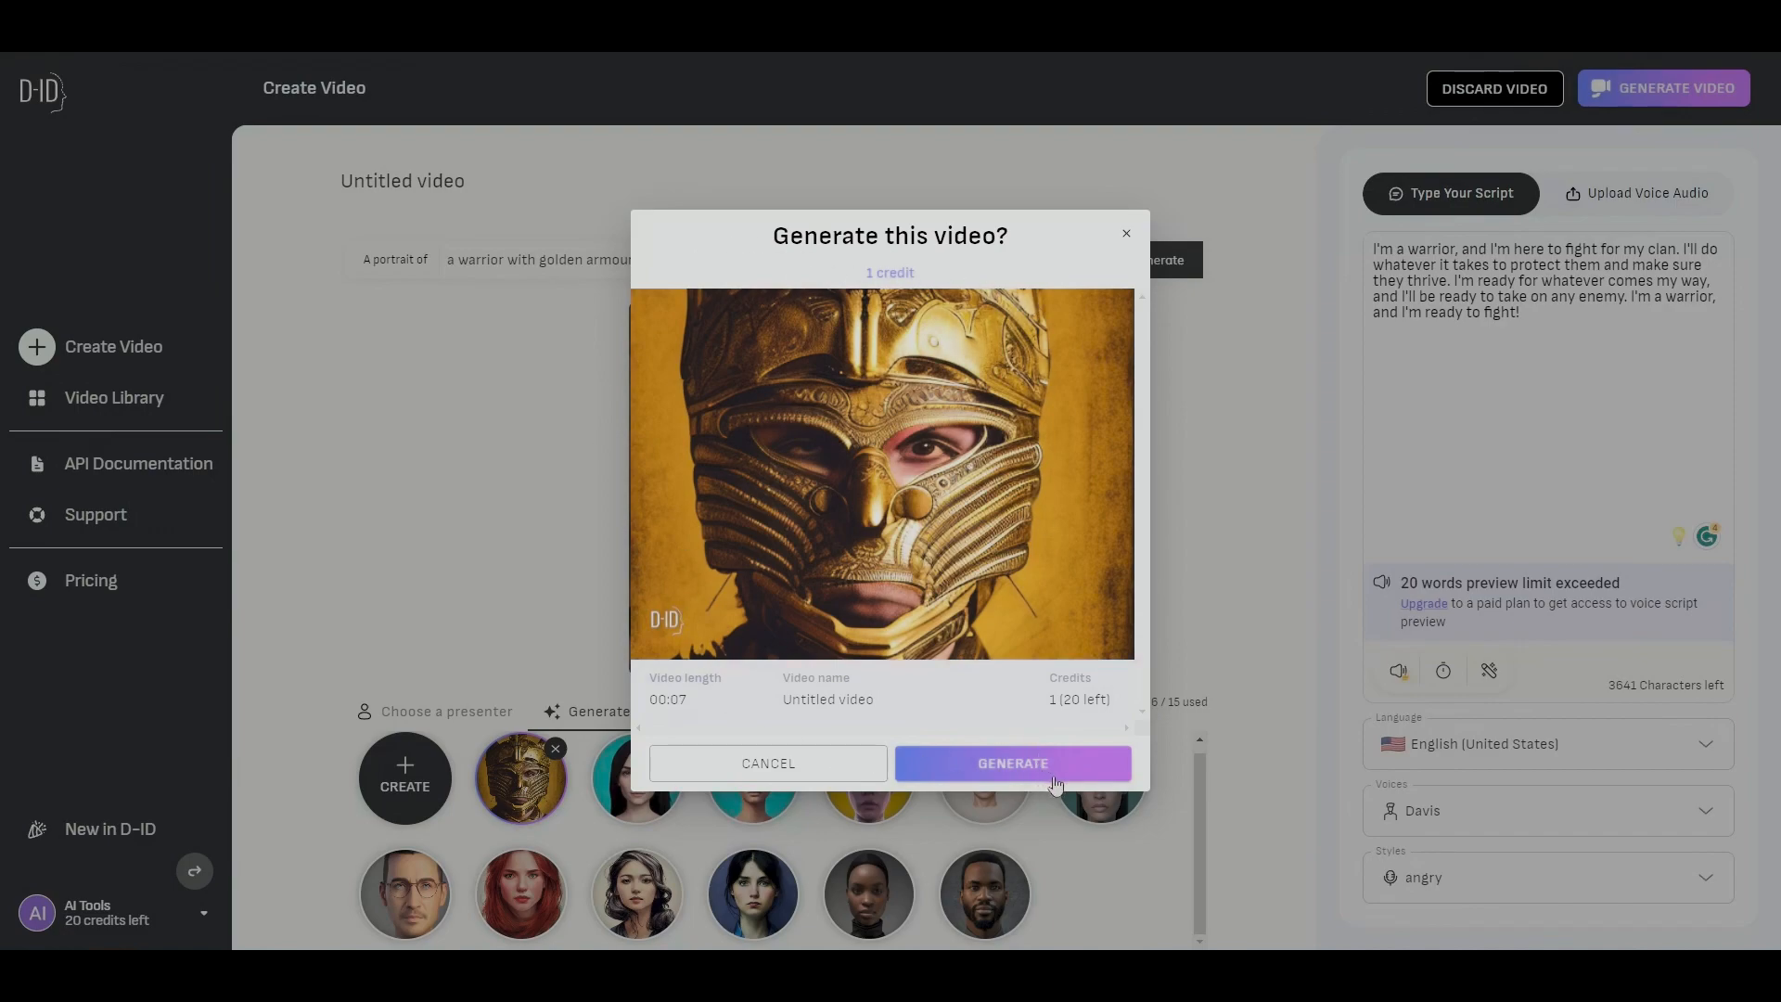
left_click(977, 775)
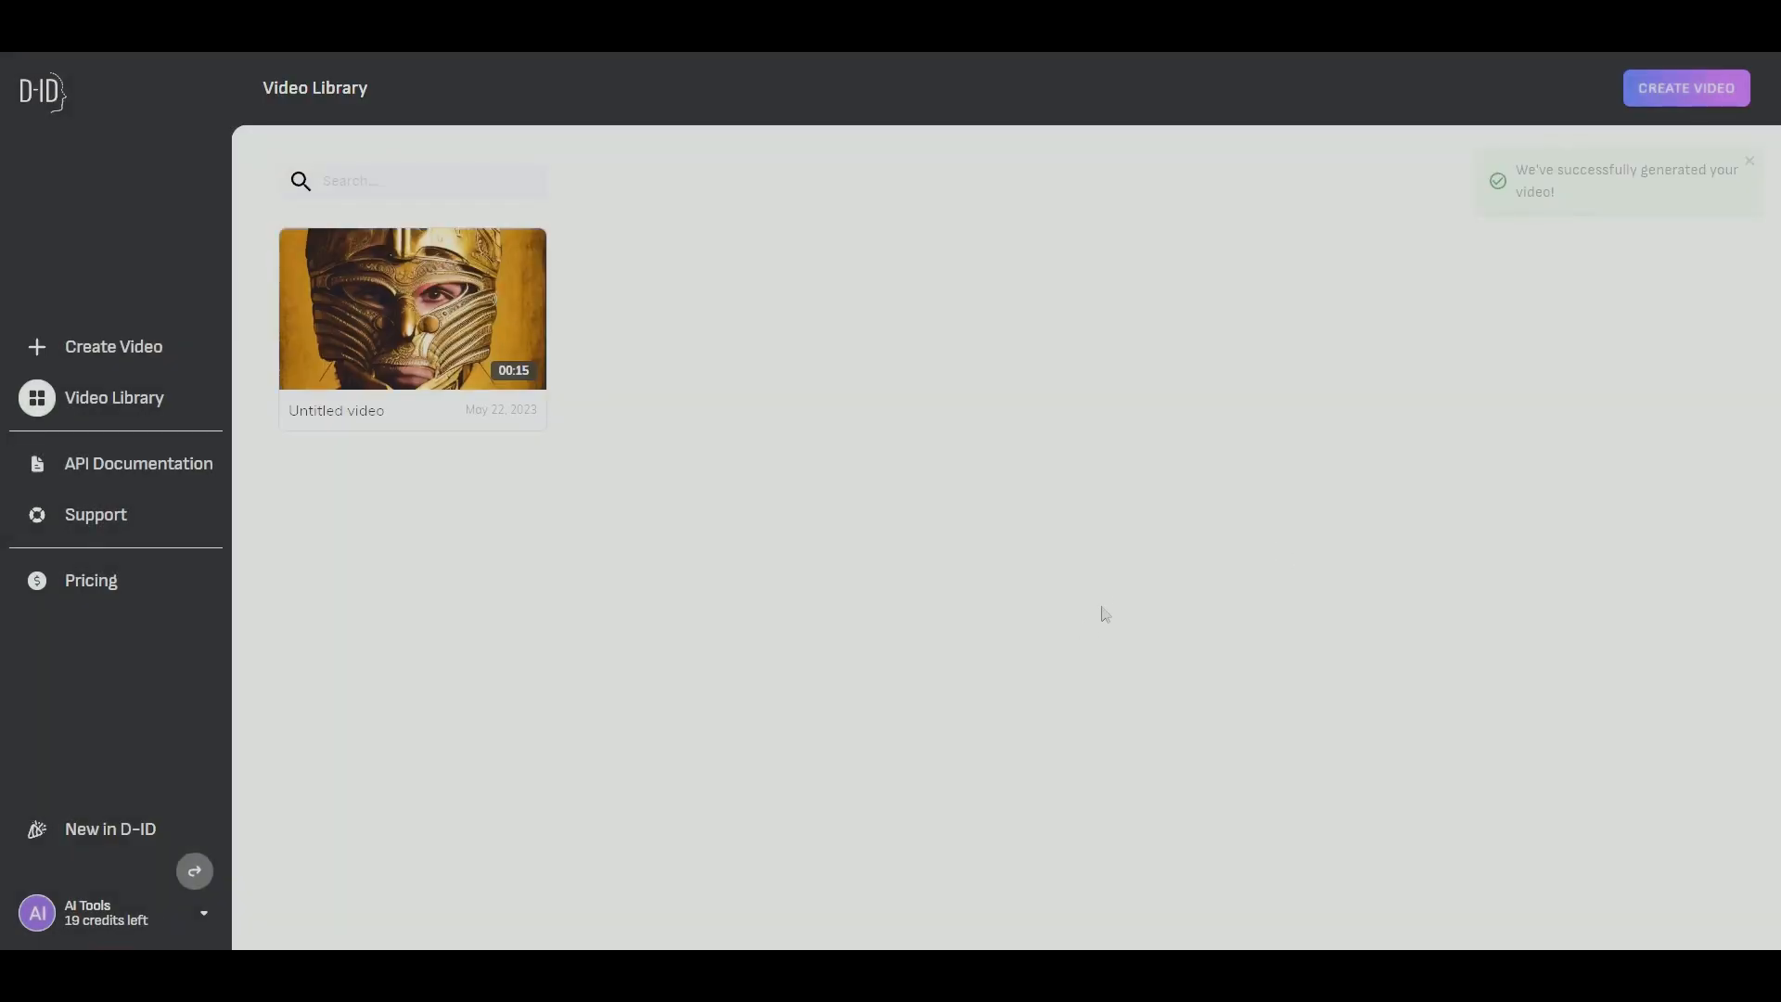
Play the generated golden-masked warrior video and the armoured woman's video from the video library
mouse_move(423, 320)
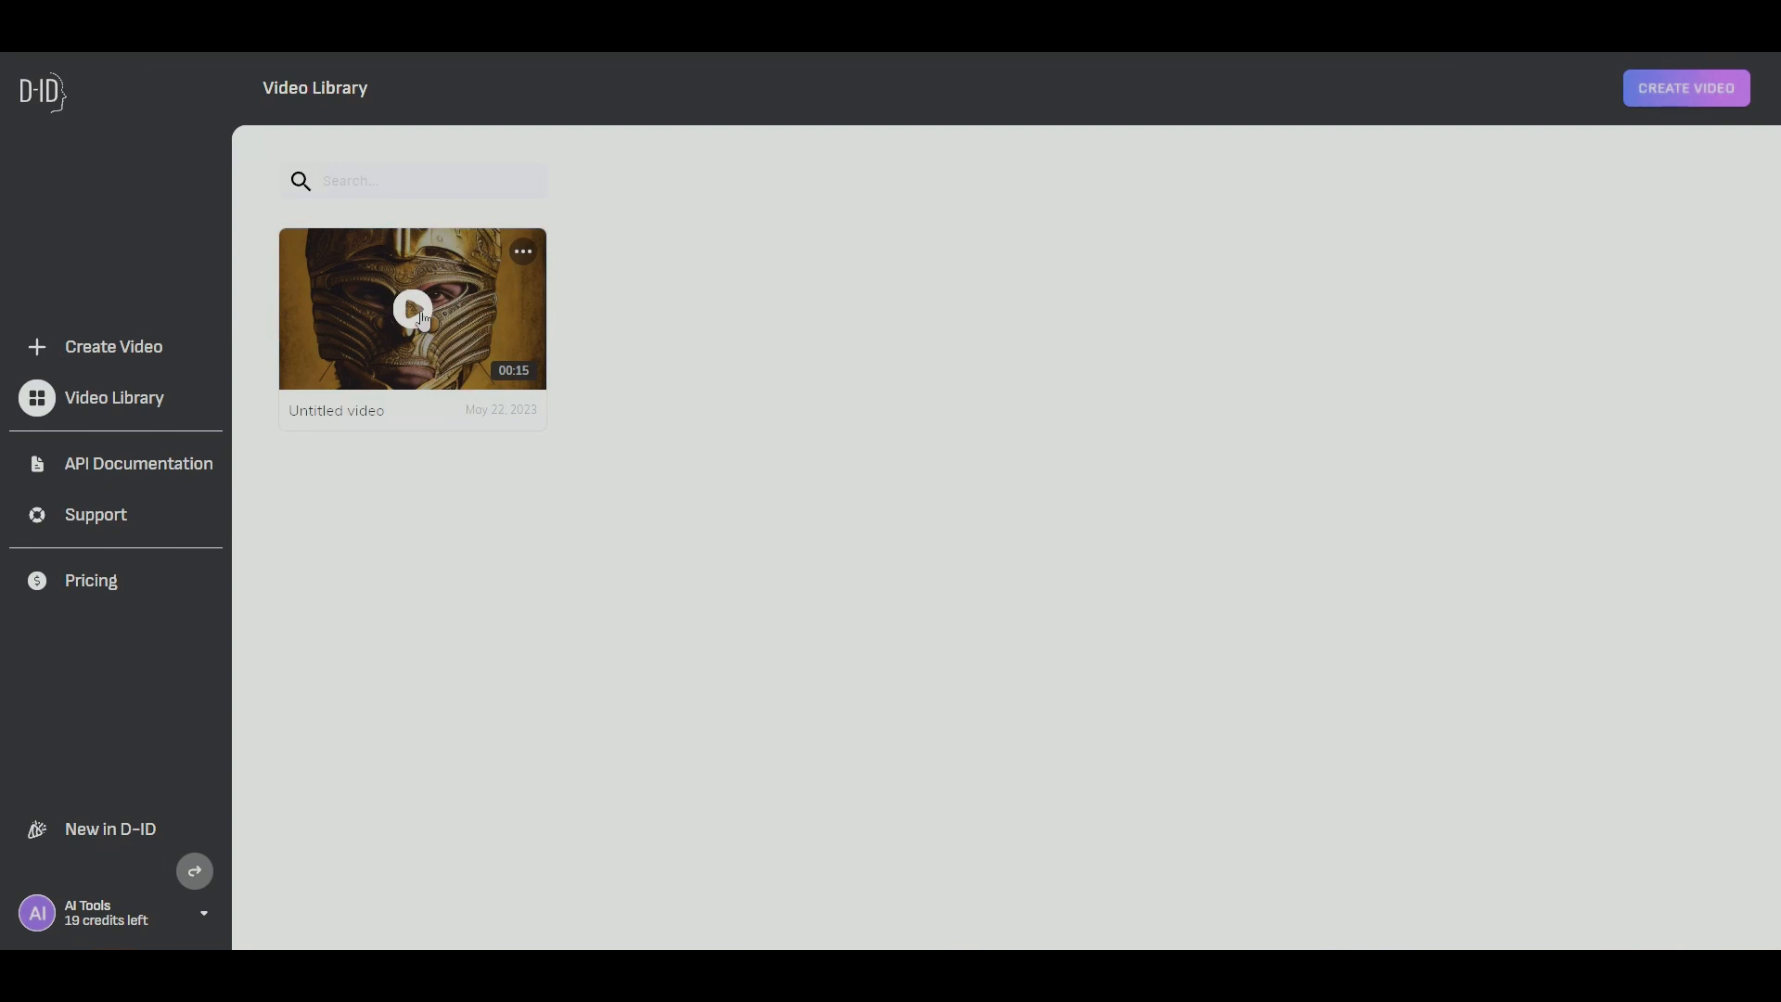
left_click(414, 310)
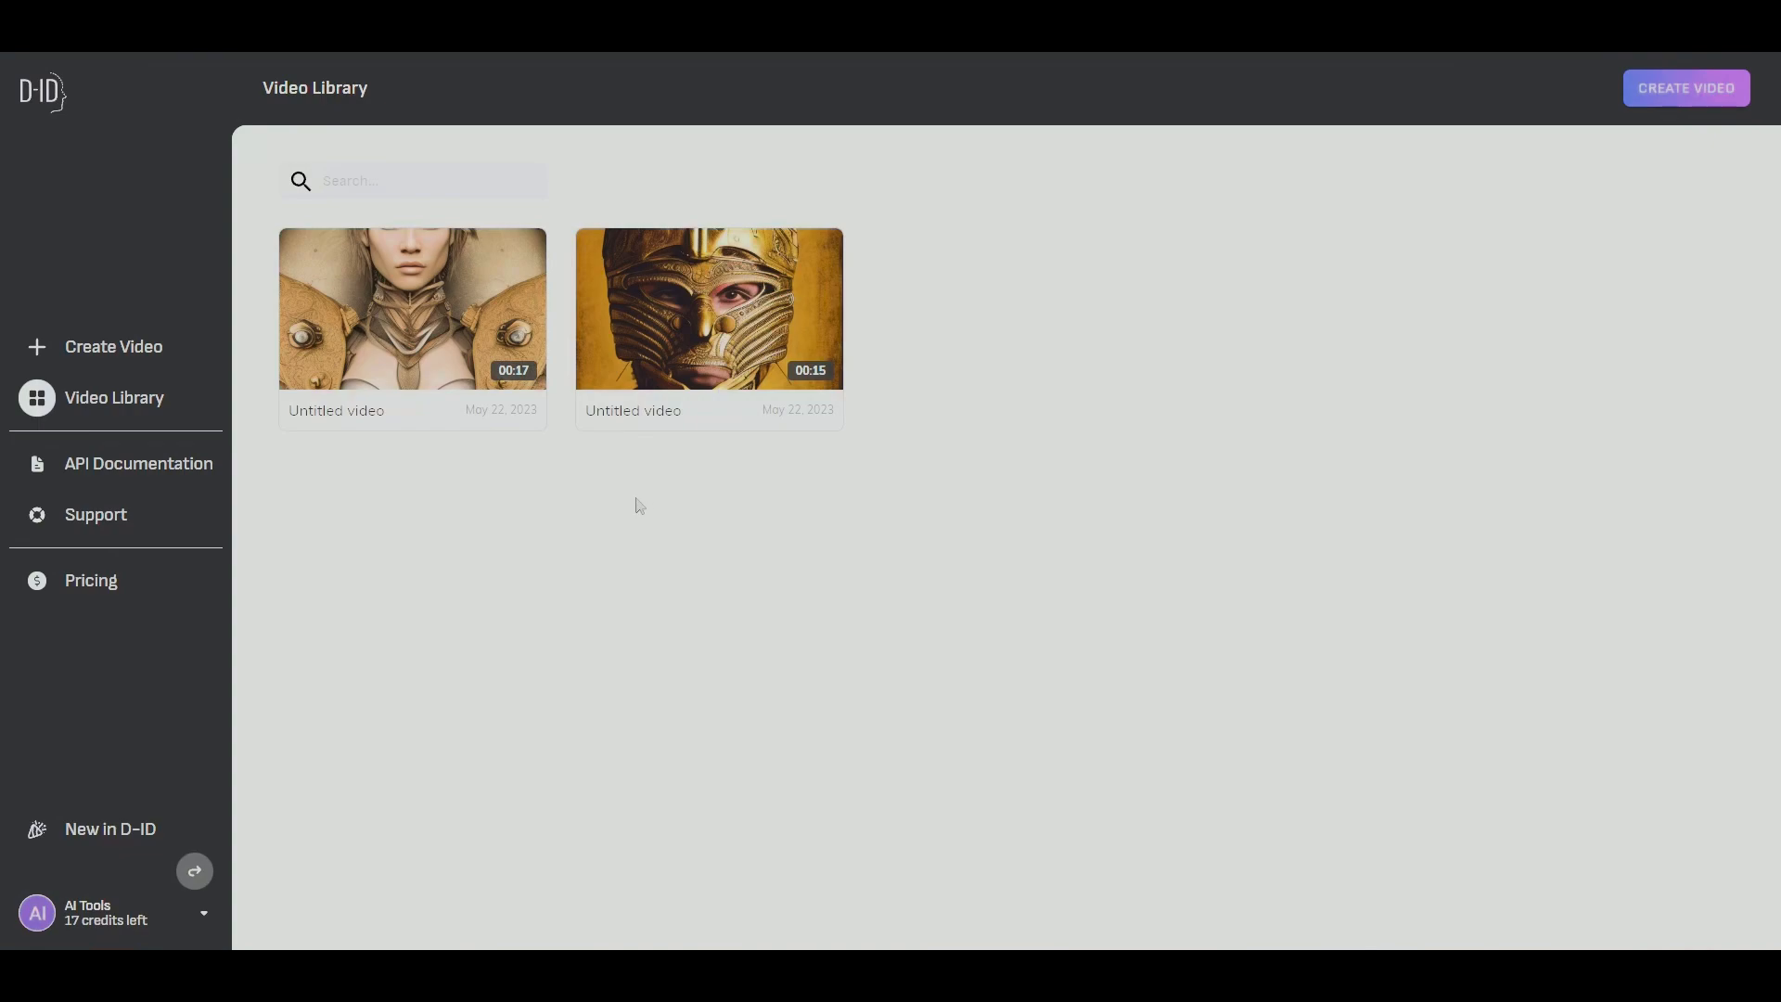
mouse_move(387, 276)
left_click(413, 309)
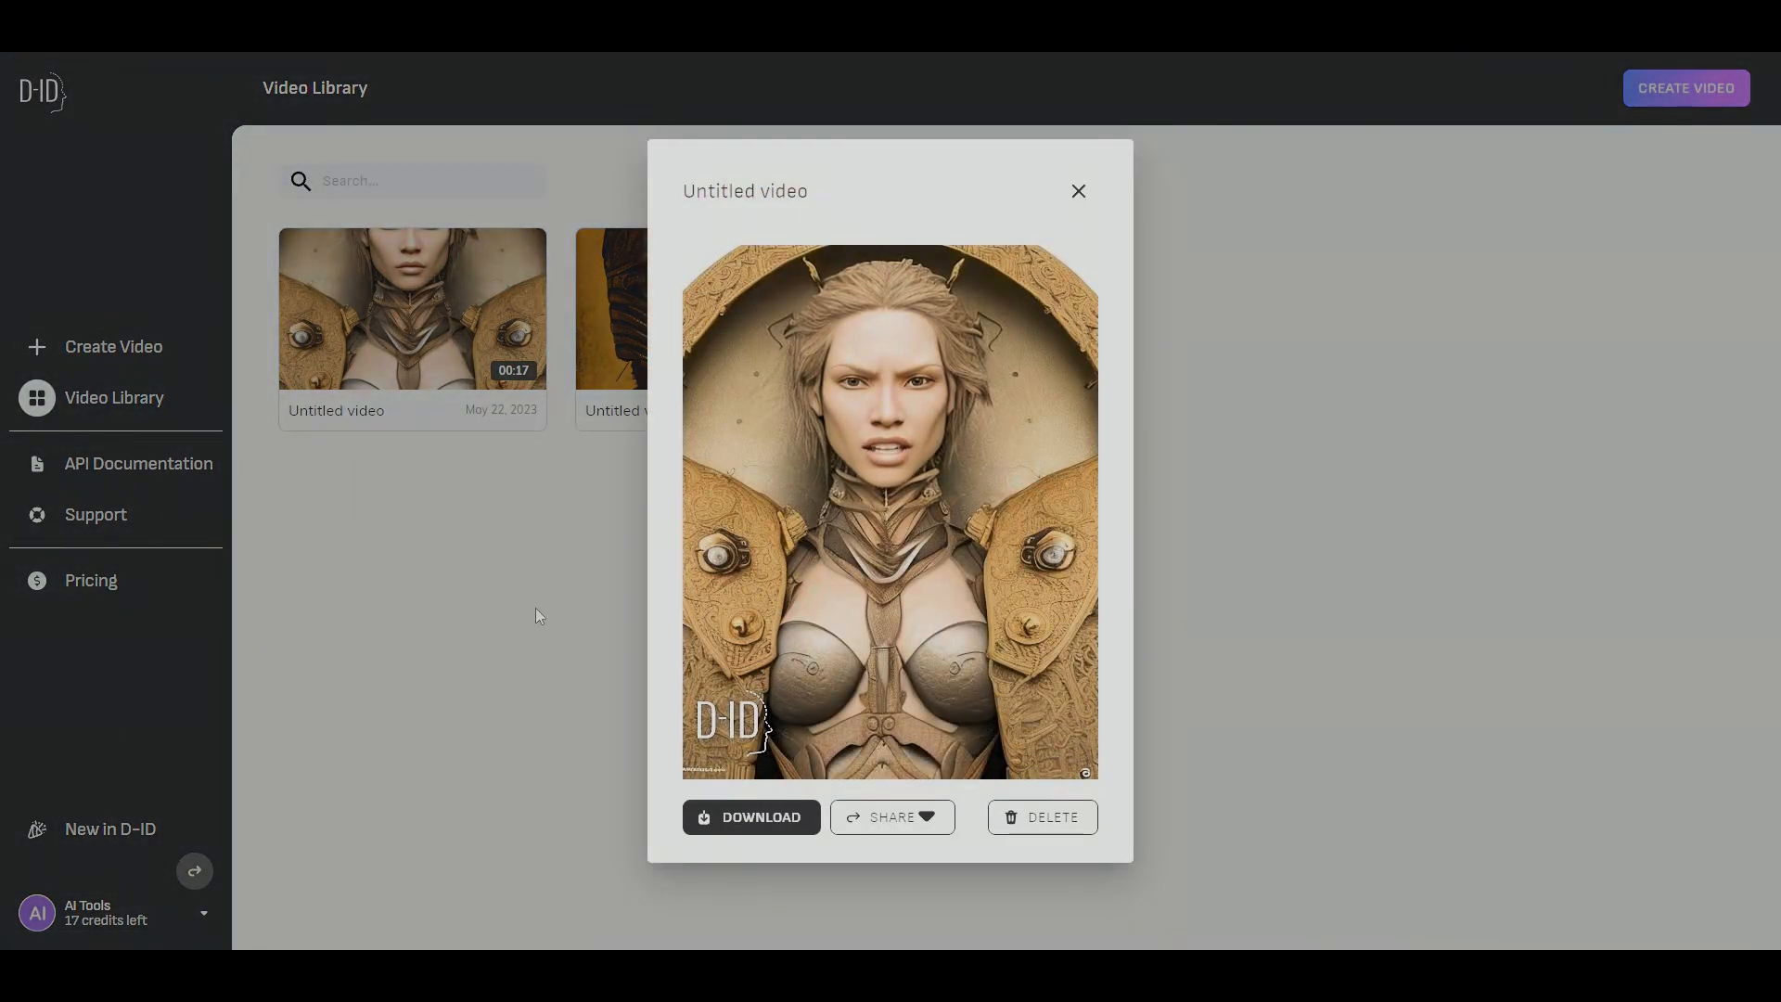